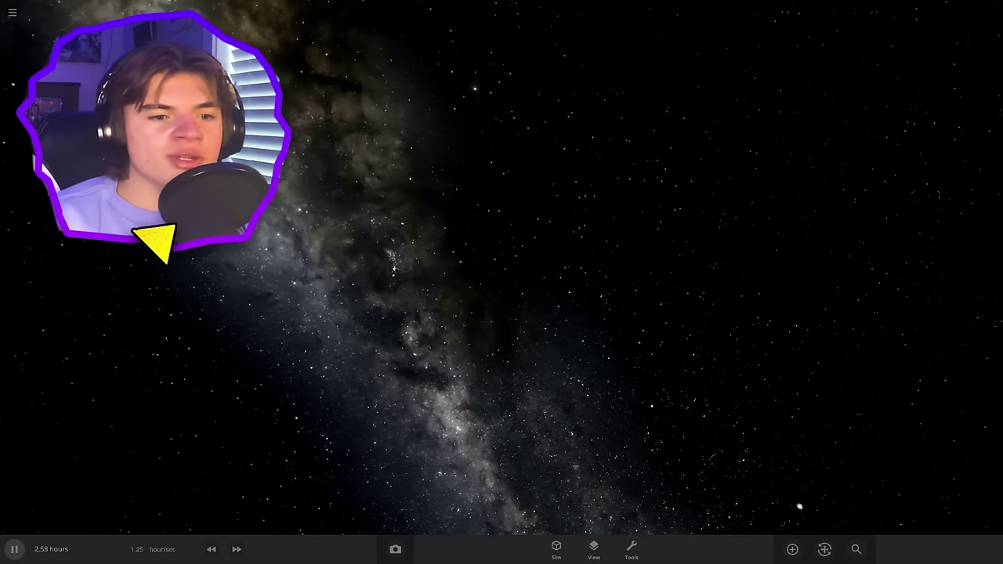
Change the simulation's background to Just Stars
{"action": "left_click", "coordinate": [591, 551]}
{"action": "left_click", "coordinate": [655, 456]}
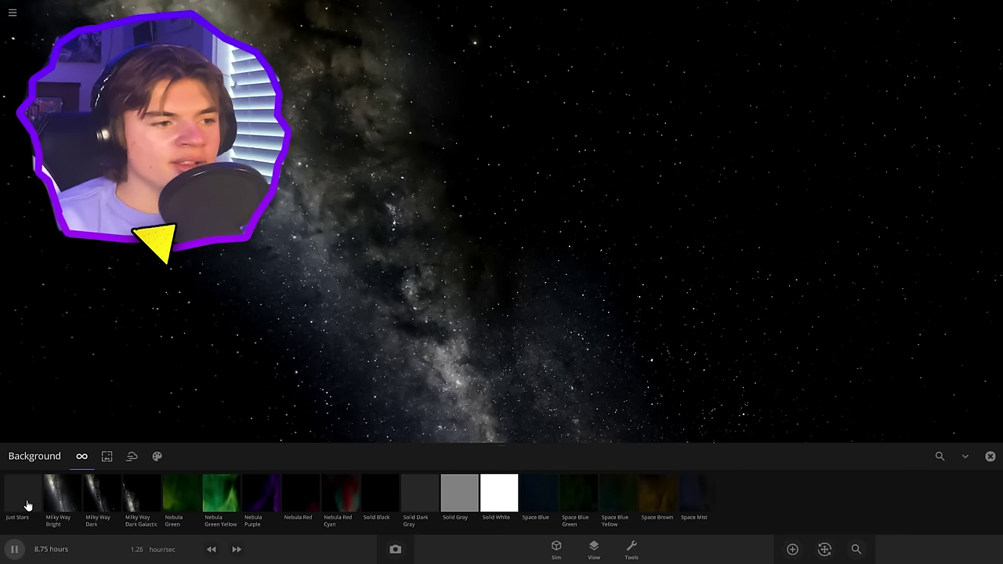
{"action": "left_click", "coordinate": [28, 505]}
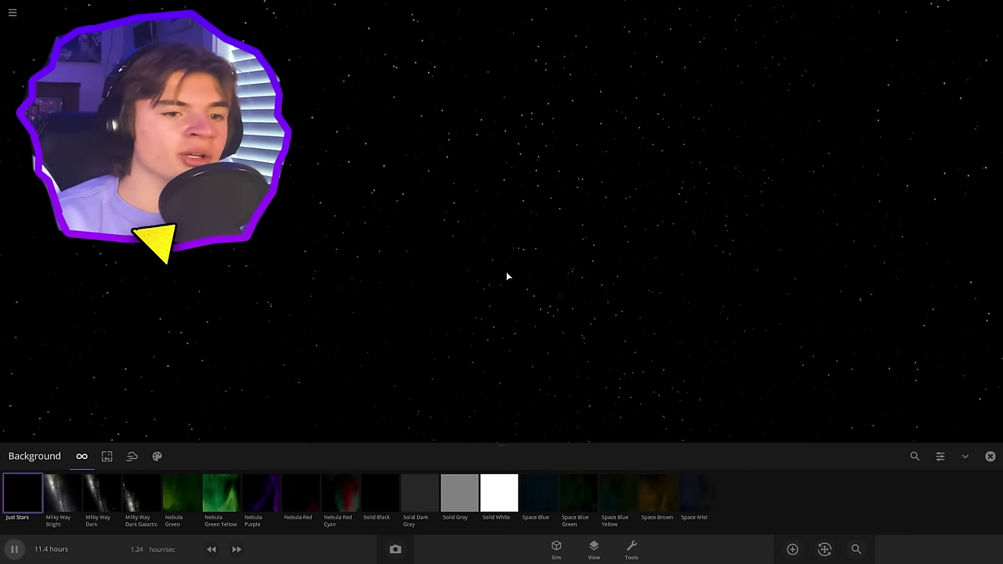
Add the Sun from the list of stars to the empty simulation
{"action": "left_click", "coordinate": [792, 550]}
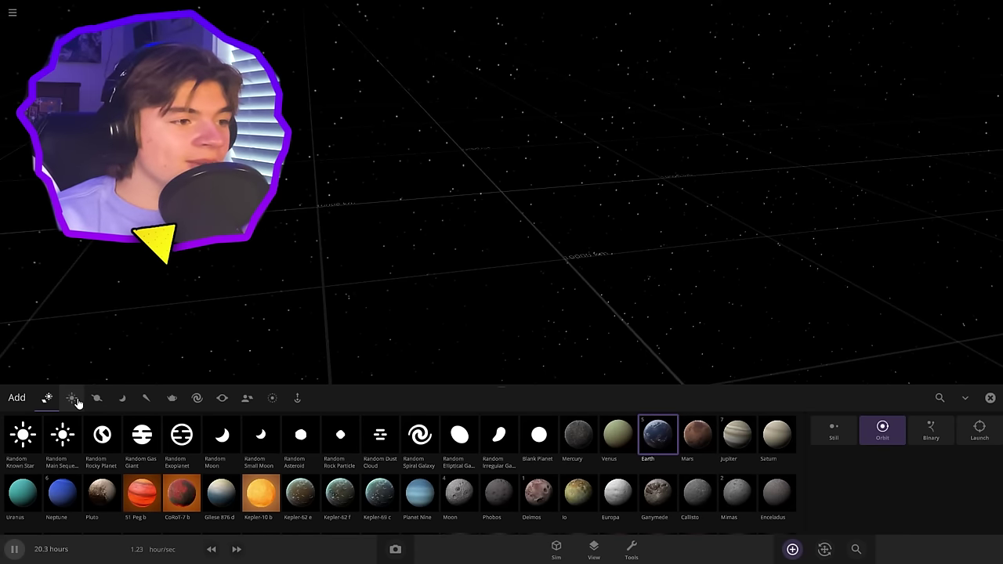
{"action": "left_click", "coordinate": [72, 398]}
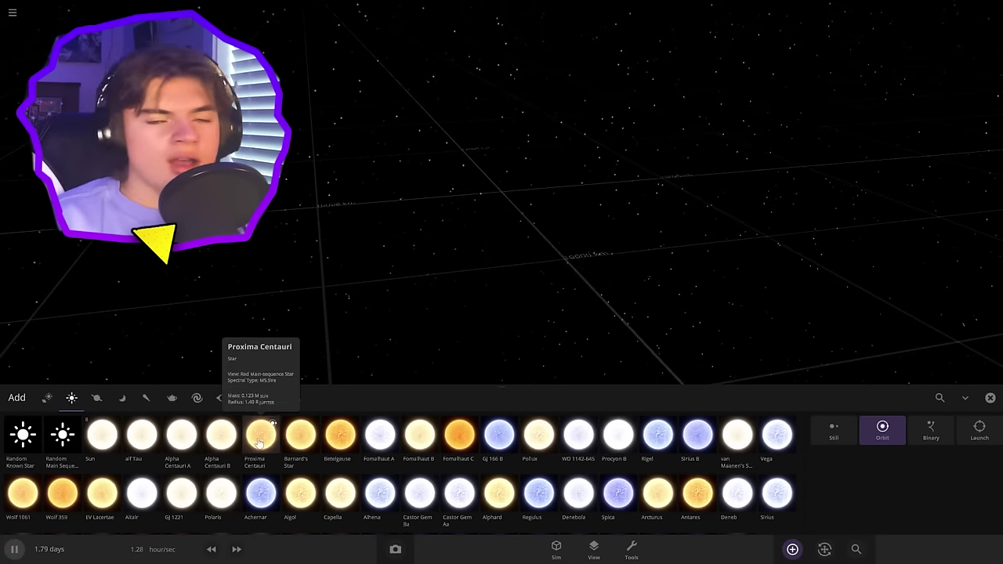
{"action": "left_click", "coordinate": [103, 436]}
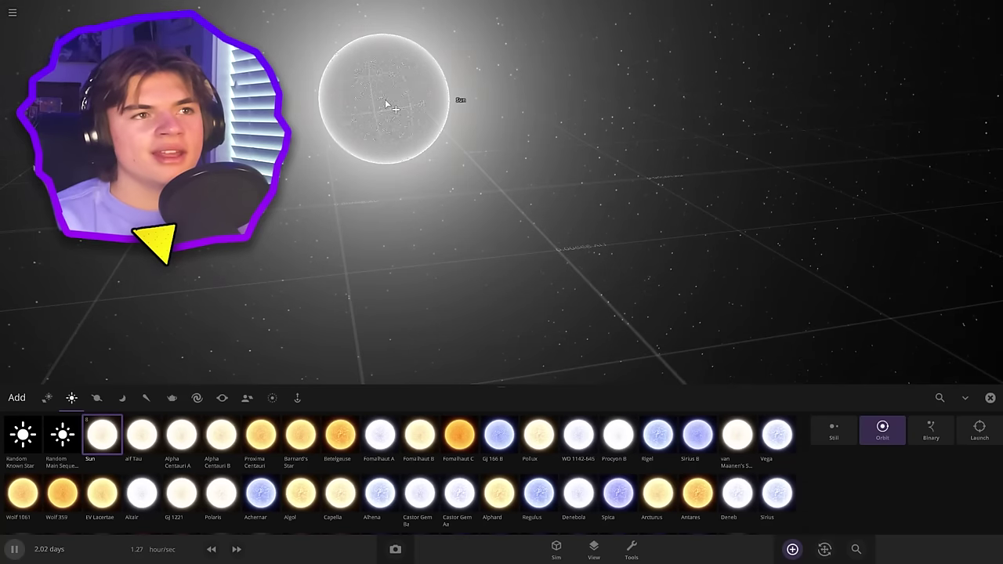
{"action": "left_click", "coordinate": [392, 102]}
Add Proxima Centauri as a binary companion of the Sun with balanced motion
{"action": "left_click", "coordinate": [930, 430]}
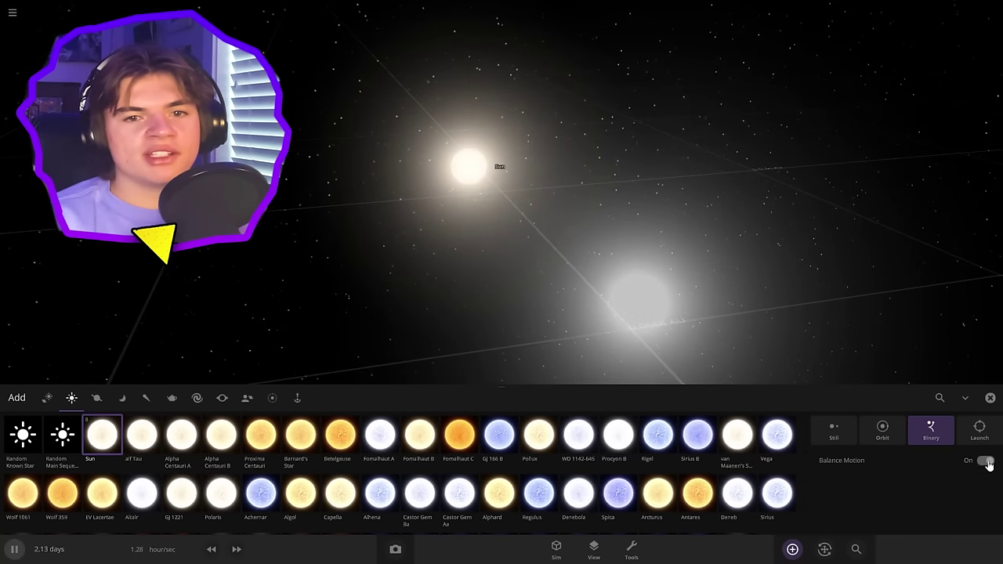
{"action": "left_click", "coordinate": [254, 459]}
{"action": "scroll", "coordinate": [383, 267], "scroll_direction": "down", "scroll_amount": 3}
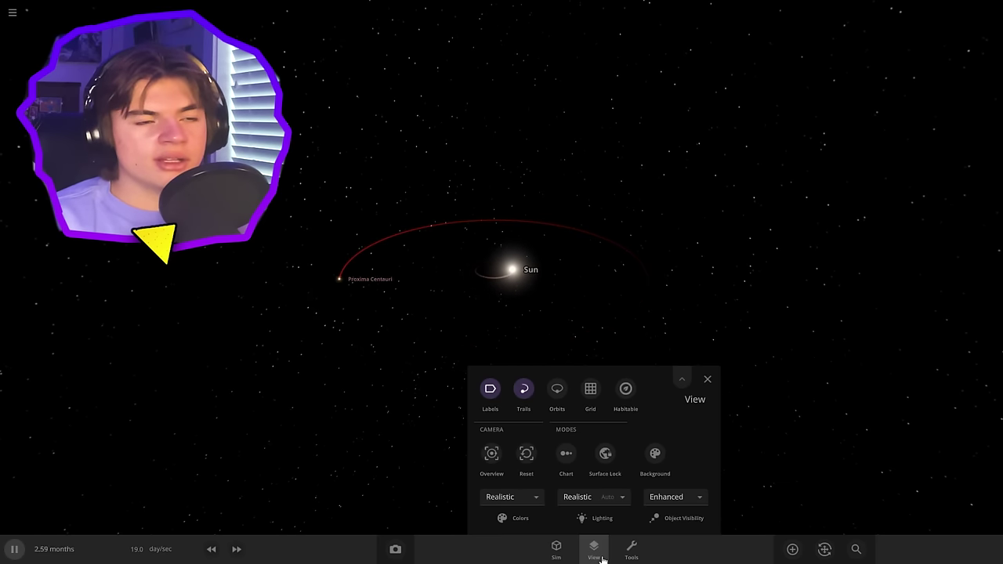
{"action": "left_click", "coordinate": [602, 558]}
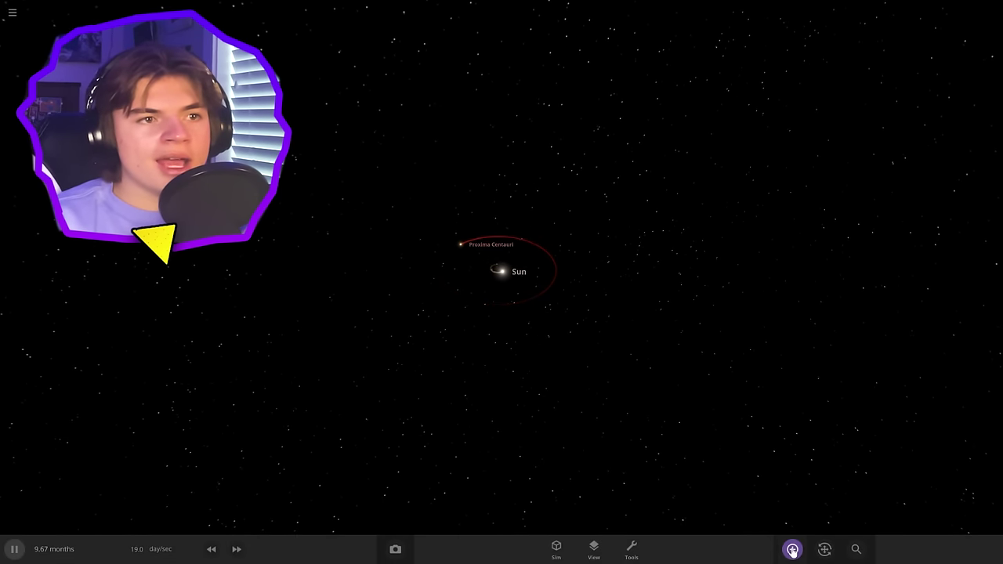
Add a planet in orbit around the barycenter of the two stars and inspect it up close
{"action": "left_click", "coordinate": [792, 550]}
{"action": "left_click", "coordinate": [108, 402]}
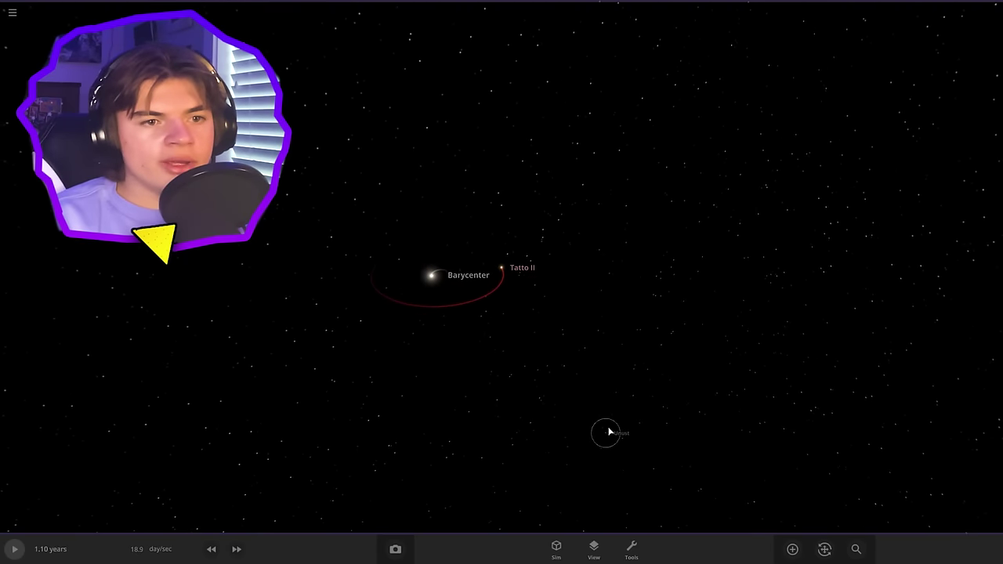
{"action": "left_click", "coordinate": [610, 432]}
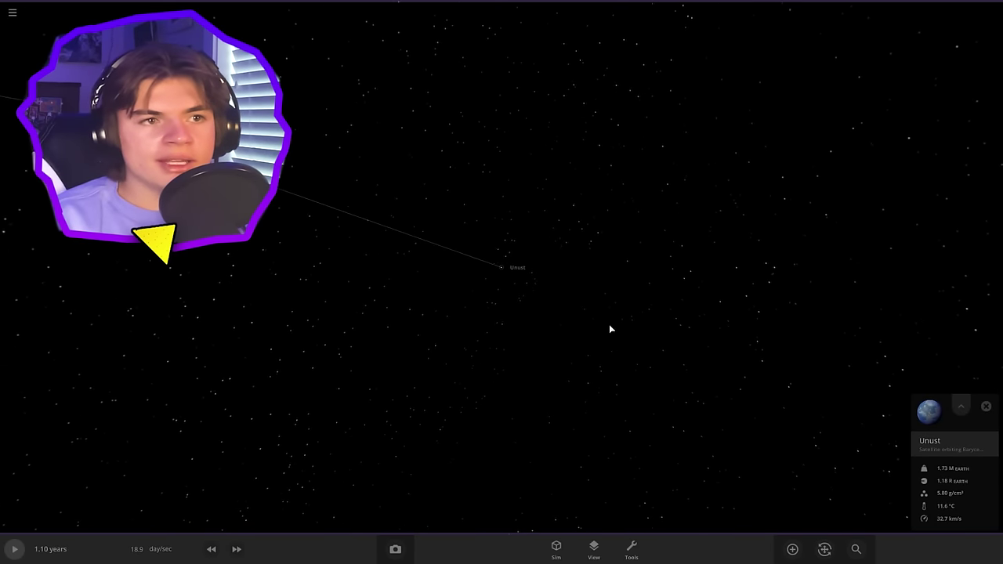
{"action": "scroll", "coordinate": [531, 309], "scroll_direction": "up", "scroll_amount": 5}
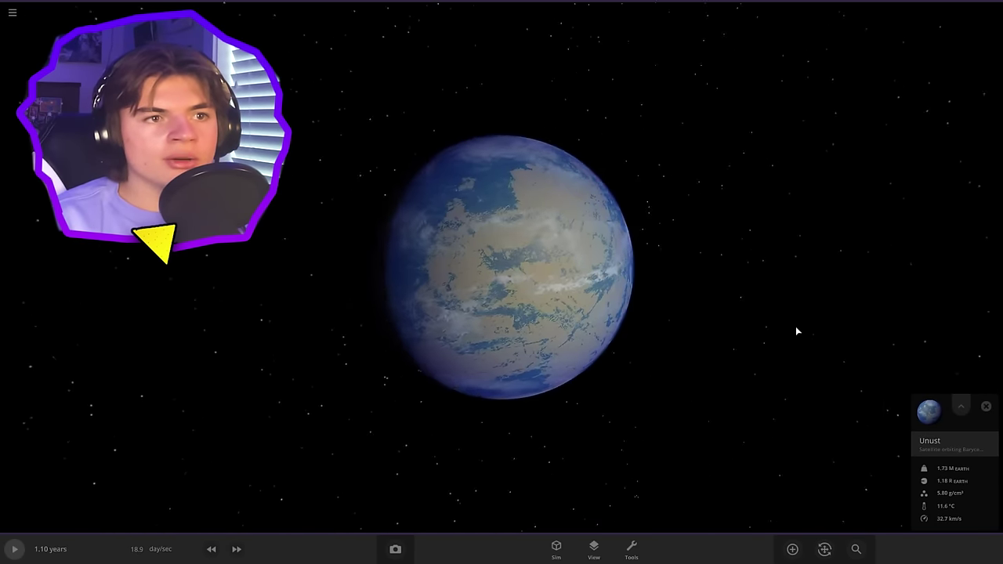
{"action": "scroll", "coordinate": [472, 365], "scroll_direction": "up", "scroll_amount": 5}
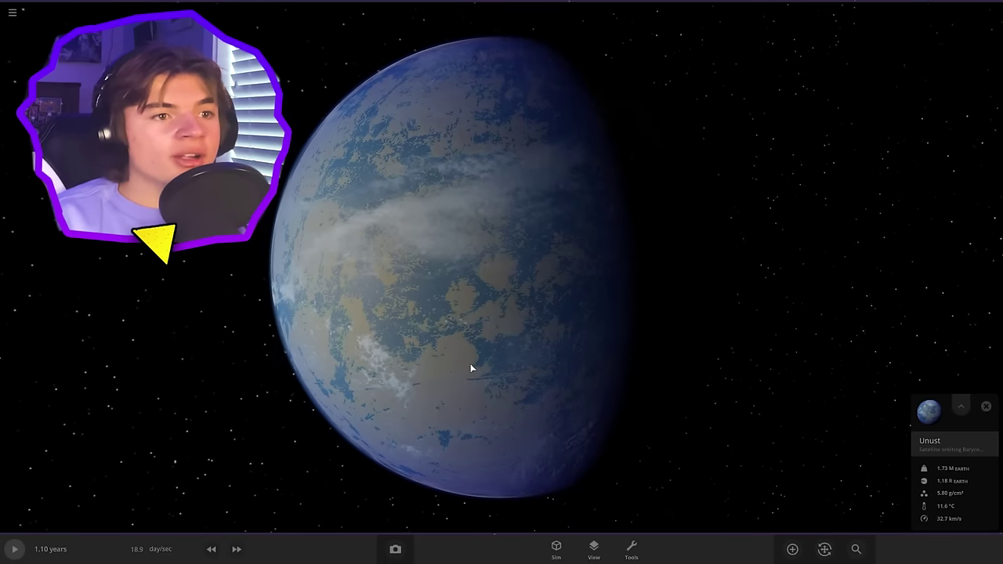
{"action": "scroll", "coordinate": [473, 368], "scroll_direction": "down", "scroll_amount": 5}
{"action": "left_click_drag", "start_coordinate": [471, 367], "coordinate": [585, 350]}
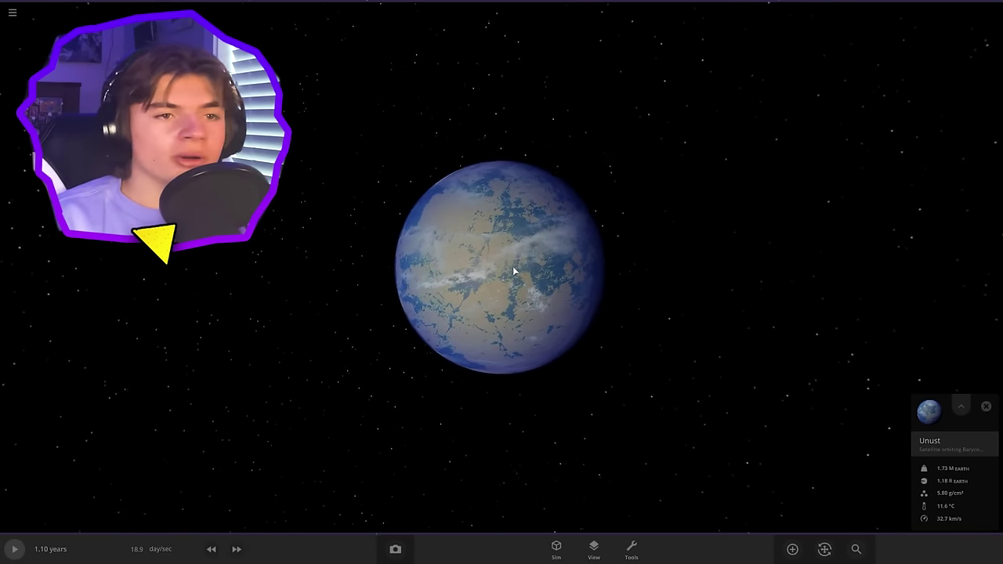
Open the planet's overview properties and set its radius to 5350 km
{"action": "double_click", "coordinate": [558, 259]}
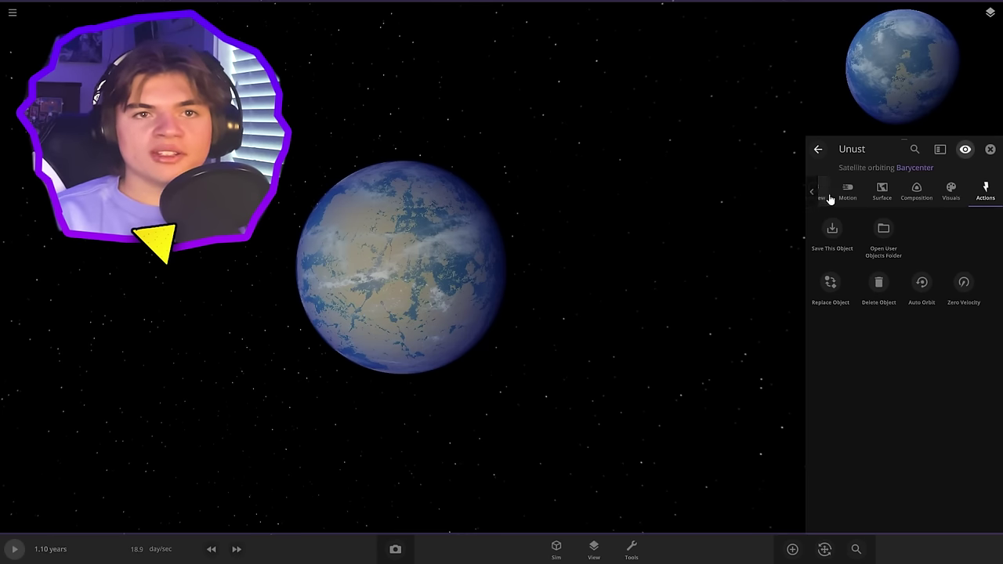
{"action": "left_click", "coordinate": [824, 196]}
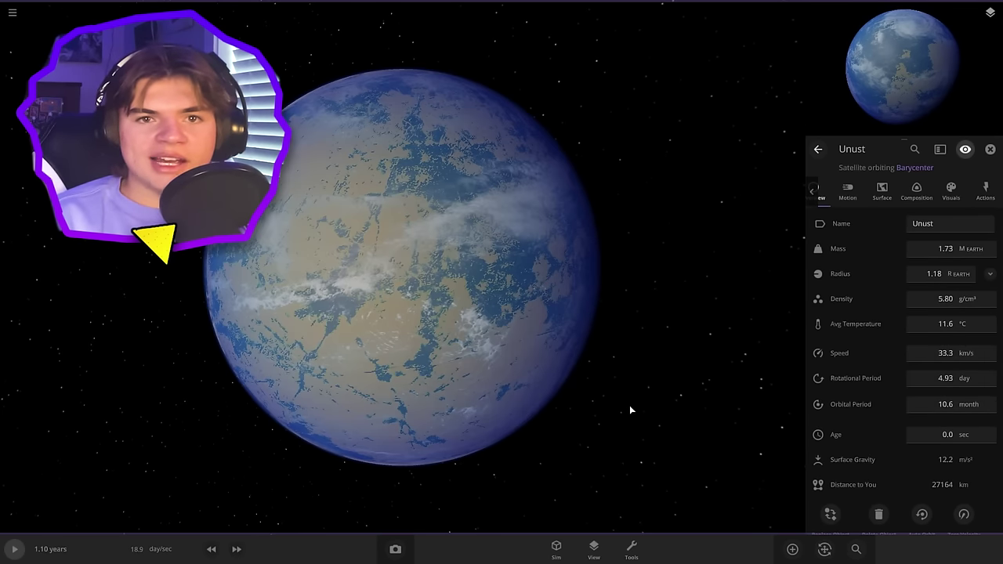
{"action": "left_click", "coordinate": [969, 274]}
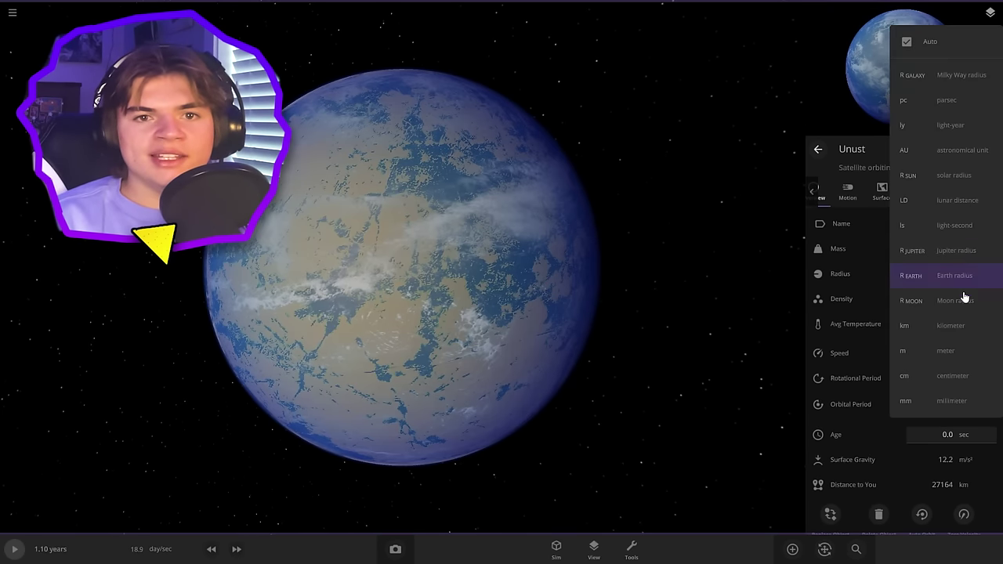
{"action": "left_click", "coordinate": [972, 339]}
{"action": "left_click", "coordinate": [921, 278]}
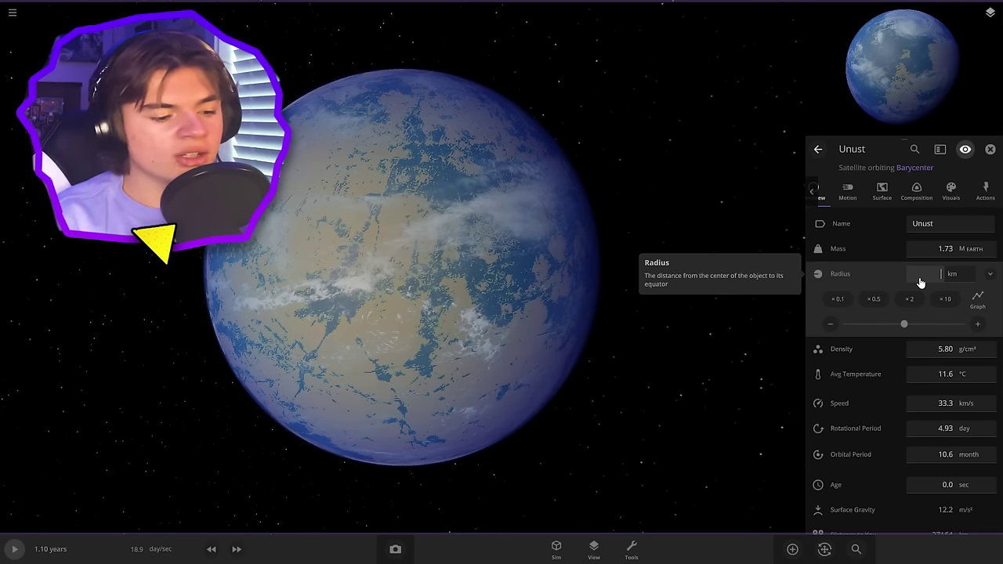
{"action": "type", "text": "5350"}
{"action": "key", "text": "Return"}
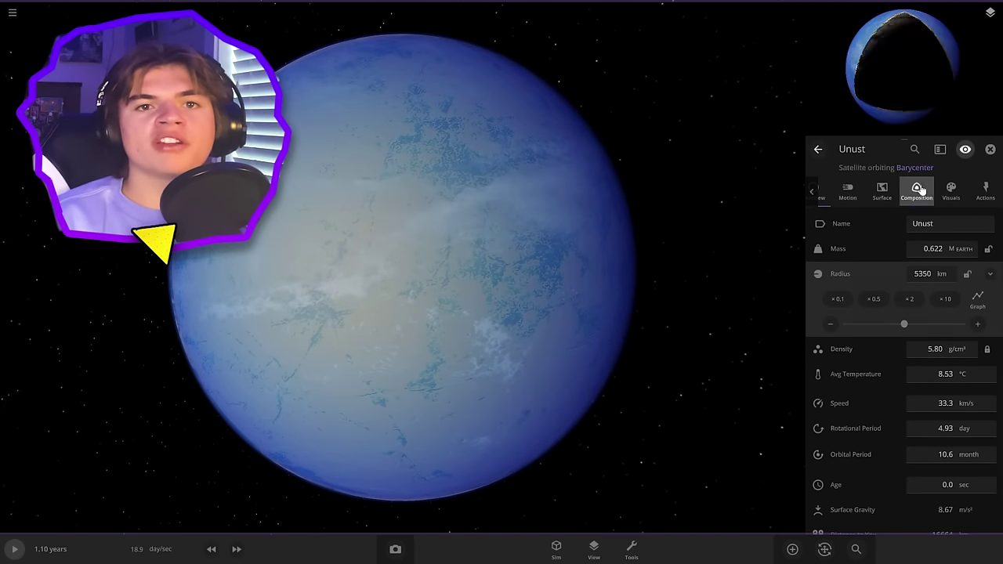
Examine the planet's material composition and its interior cutaway, and return to its overview properties
{"action": "left_click", "coordinate": [919, 189]}
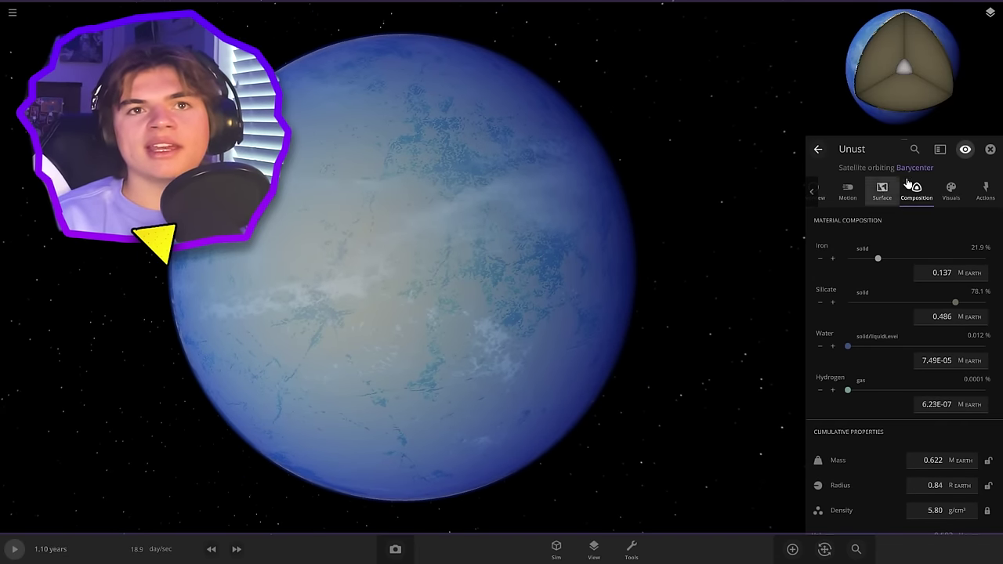
{"action": "left_click_drag", "start_coordinate": [919, 77], "coordinate": [867, 56]}
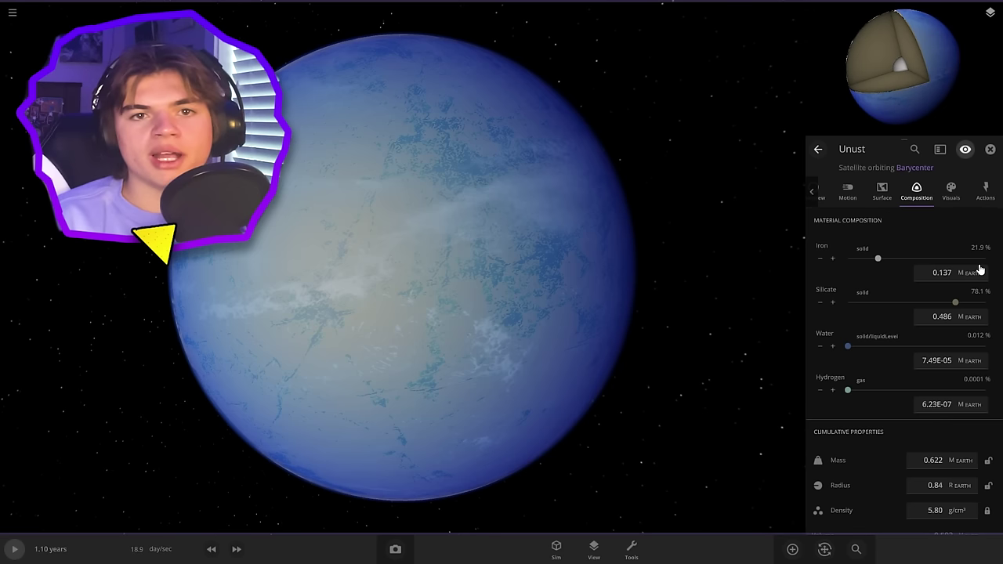
{"action": "left_click", "coordinate": [822, 192]}
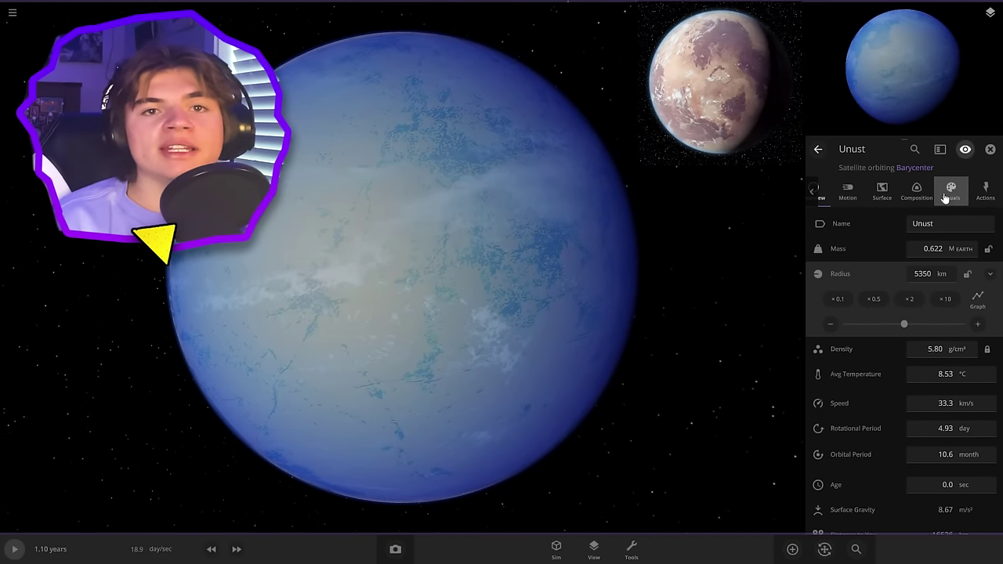
Customise the planet's atmosphere with 18.3% opacity, a custom colour and a Rayleigh scattering strength of 66.7%
{"action": "left_click", "coordinate": [949, 196]}
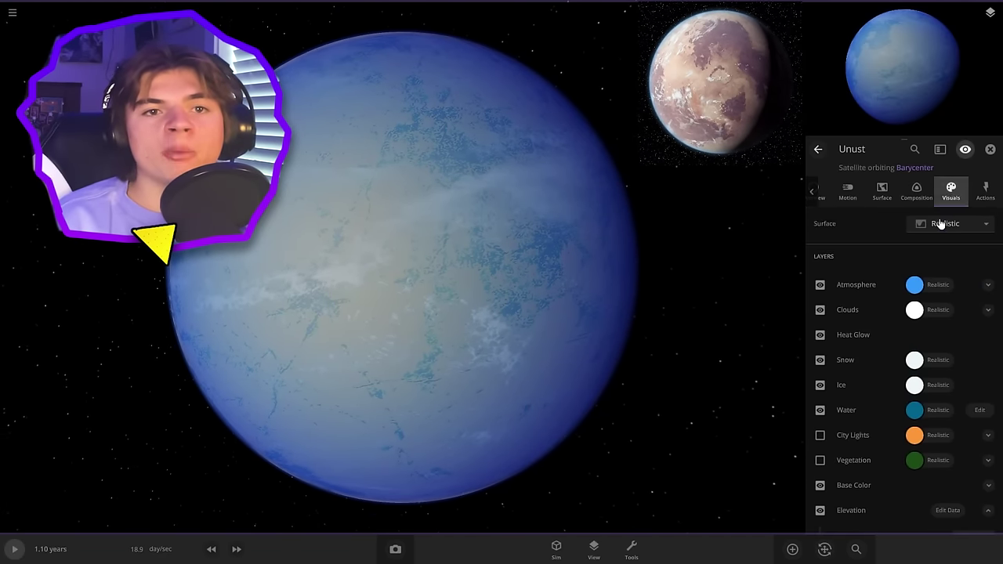
{"action": "left_click", "coordinate": [989, 285]}
{"action": "left_click", "coordinate": [923, 338]}
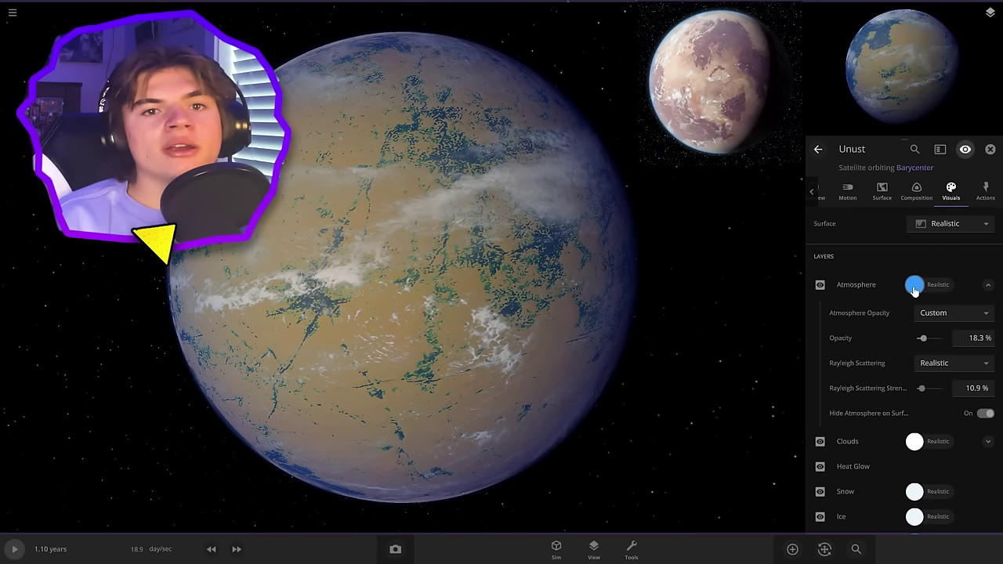
{"action": "left_click", "coordinate": [914, 287]}
{"action": "left_click", "coordinate": [929, 352]}
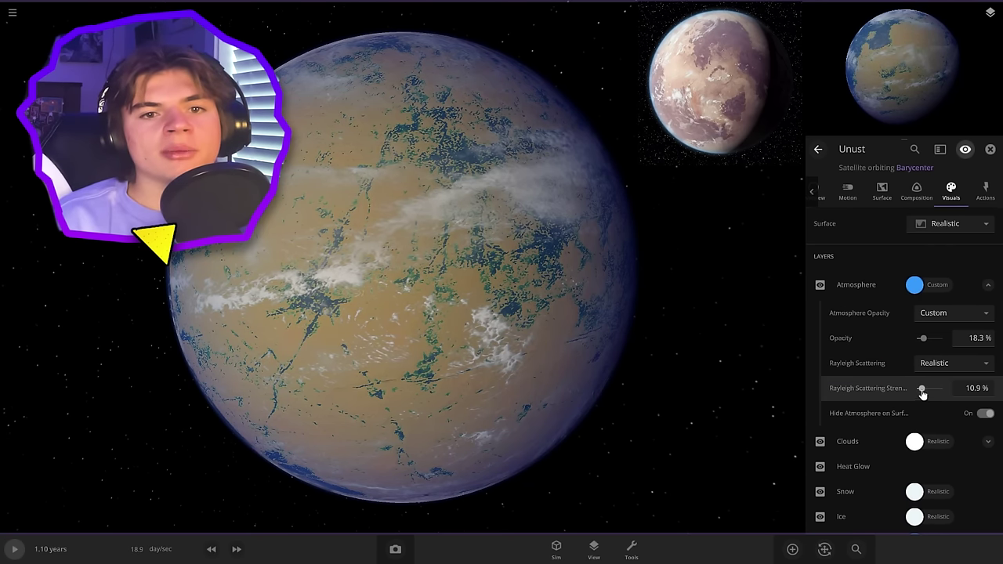
{"action": "left_click_drag", "start_coordinate": [922, 389], "coordinate": [934, 389]}
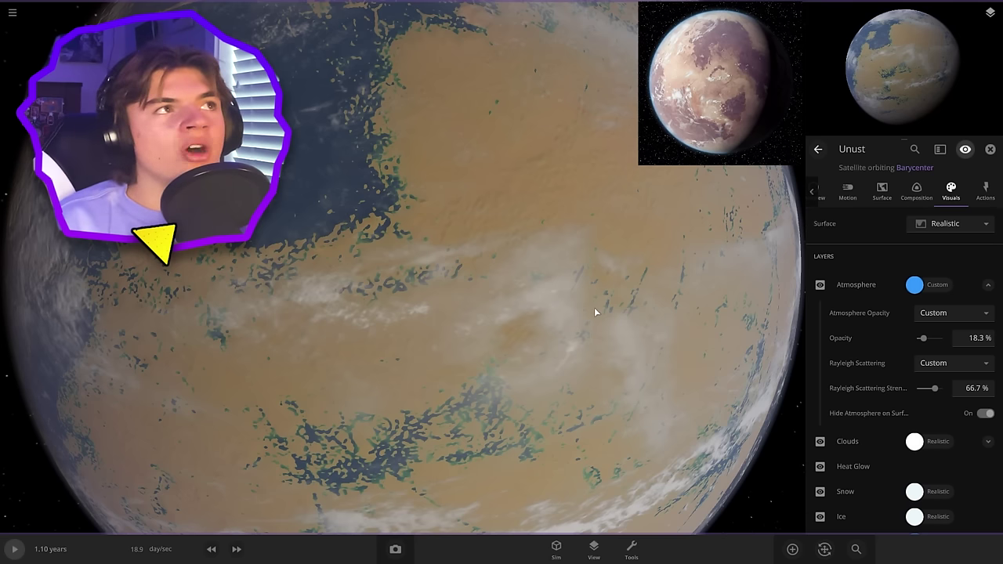
{"action": "scroll", "coordinate": [596, 312], "scroll_direction": "down", "scroll_amount": 5}
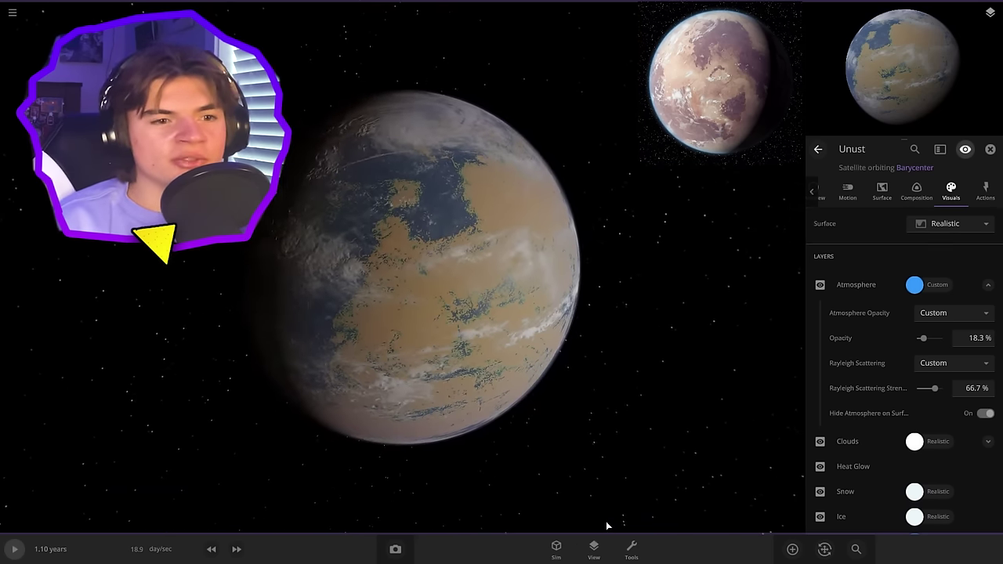
Adjust the planet's sea level to 1.43 km and check the surface from several sides
{"action": "left_click", "coordinate": [594, 549]}
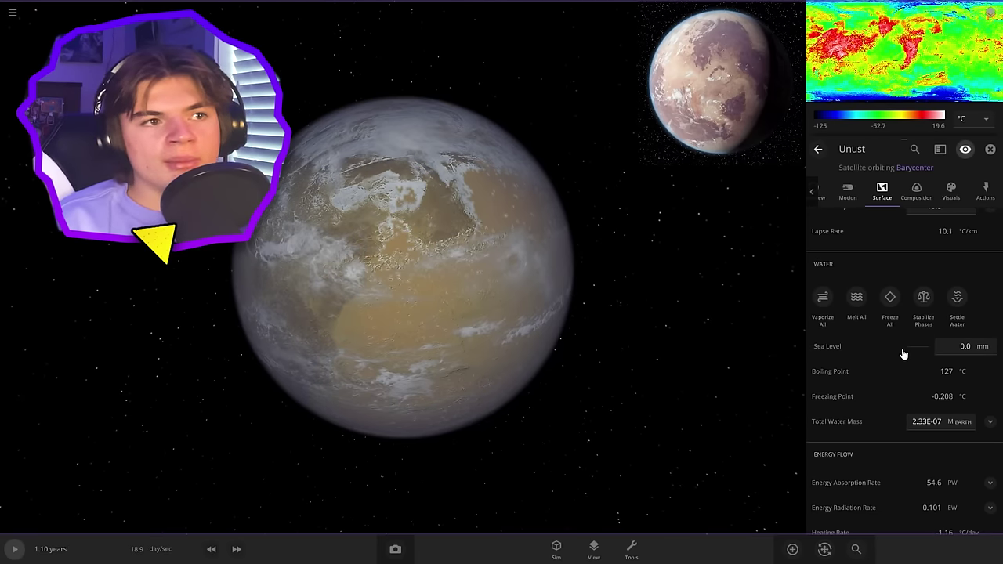
{"action": "left_click_drag", "start_coordinate": [903, 355], "coordinate": [912, 360]}
{"action": "left_click_drag", "start_coordinate": [619, 345], "coordinate": [674, 369]}
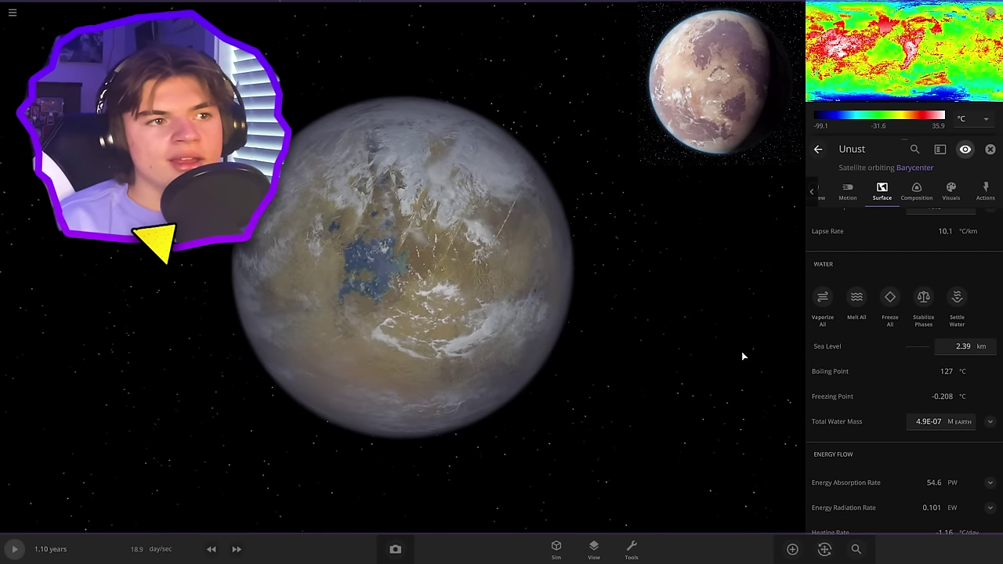
{"action": "left_click_drag", "start_coordinate": [912, 354], "coordinate": [910, 353]}
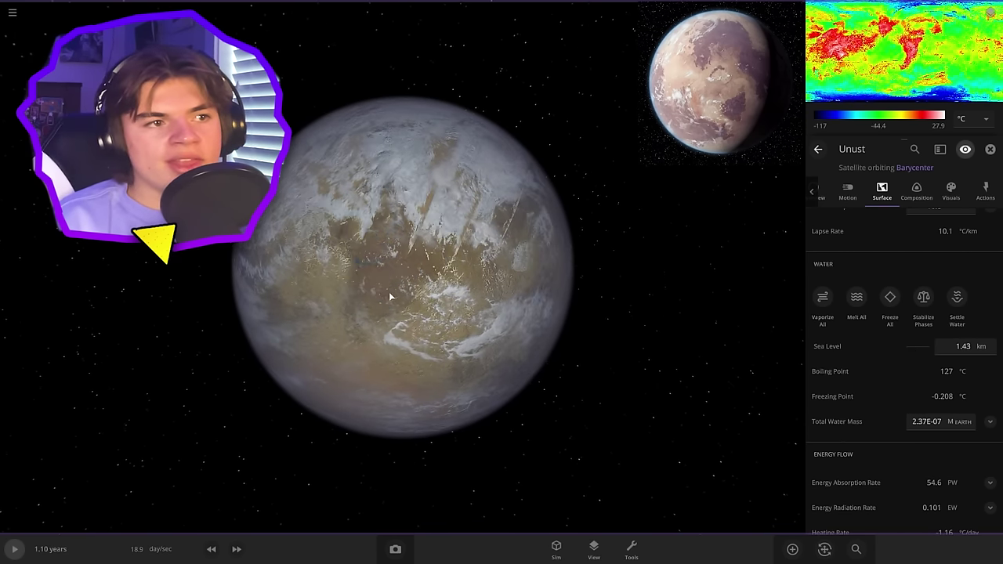
{"action": "scroll", "coordinate": [390, 295], "scroll_direction": "up", "scroll_amount": 5}
{"action": "left_click_drag", "start_coordinate": [396, 297], "coordinate": [355, 331]}
{"action": "scroll", "coordinate": [354, 326], "scroll_direction": "down", "scroll_amount": 5}
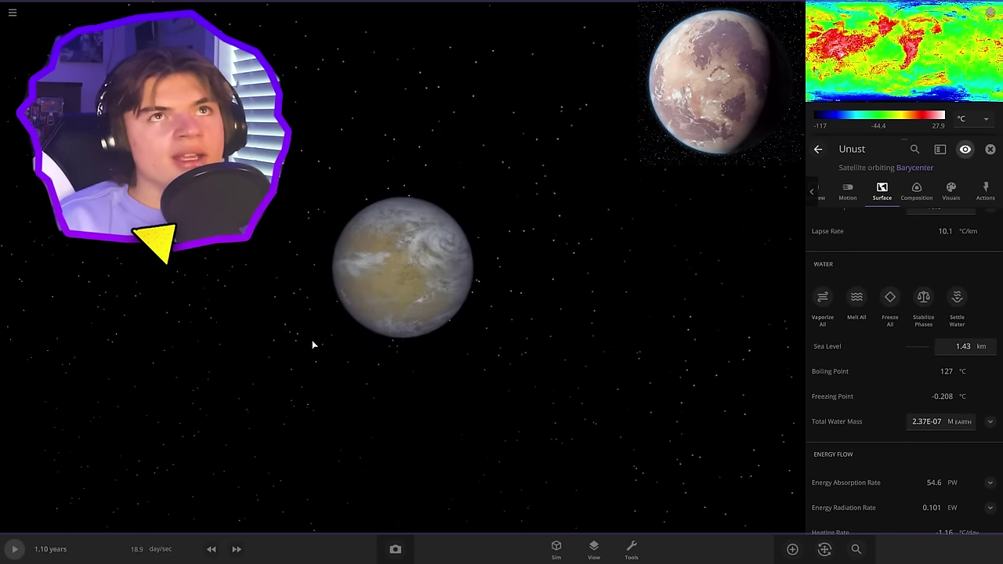
{"action": "scroll", "coordinate": [73, 366], "scroll_direction": "up", "scroll_amount": 5}
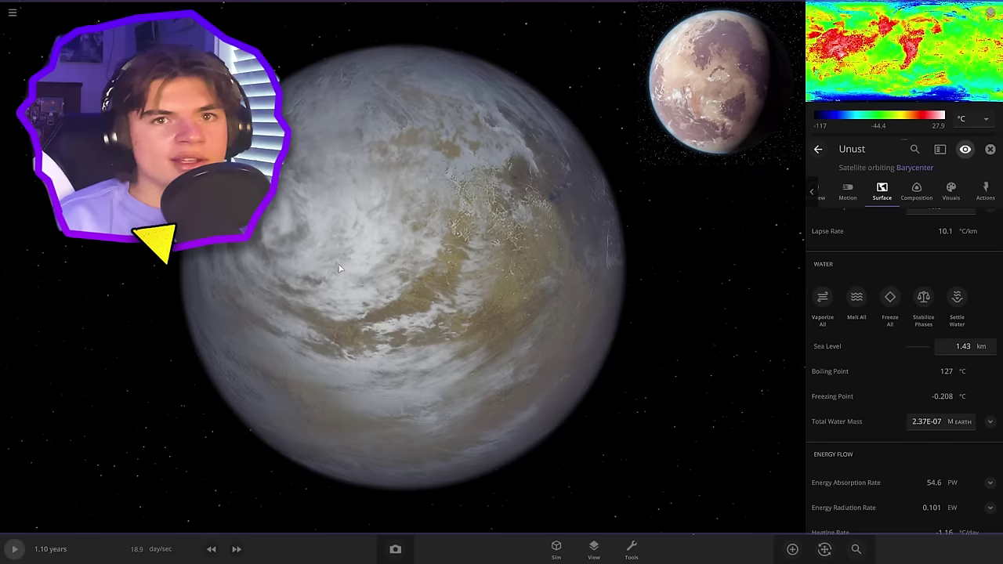
Open the planet's appearance settings and look through its visual layers
{"action": "left_click", "coordinate": [953, 190]}
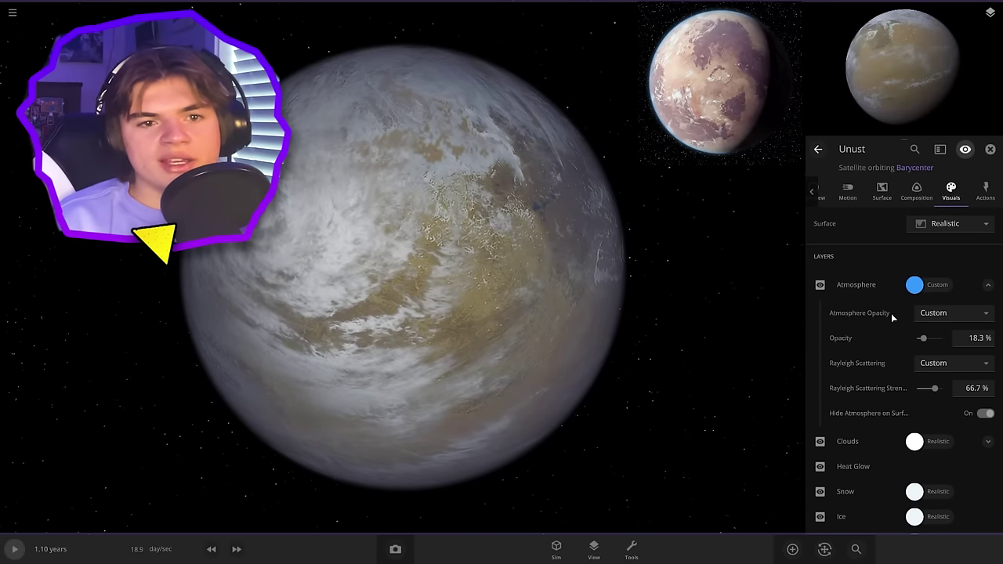
{"action": "scroll", "coordinate": [868, 322], "scroll_direction": "down", "scroll_amount": 3}
{"action": "left_click_drag", "start_coordinate": [423, 258], "coordinate": [348, 306]}
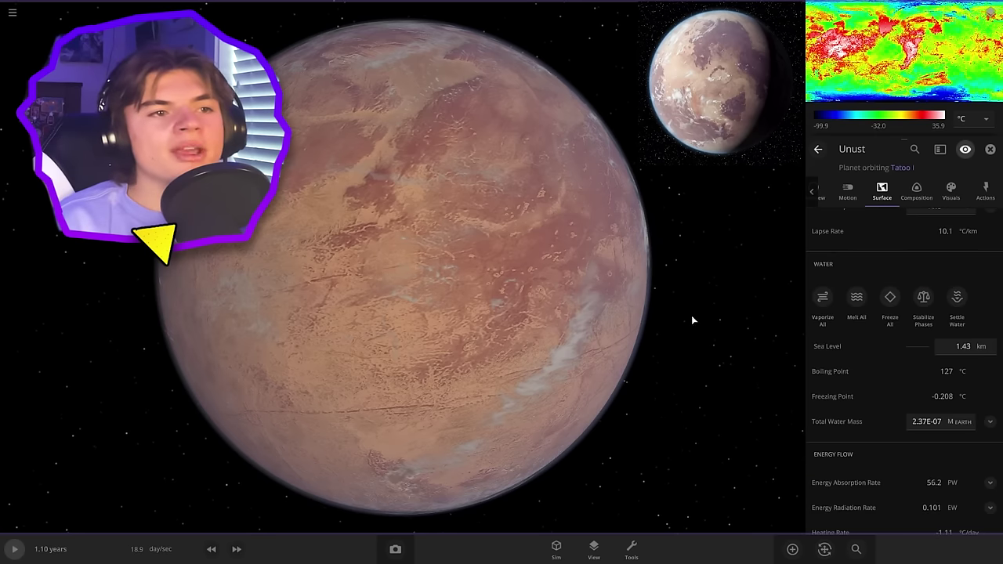
Inspect the planet's energy flow properties and its recoloured terrain from different sides
{"action": "scroll", "coordinate": [900, 362], "scroll_direction": "down", "scroll_amount": 5}
{"action": "scroll", "coordinate": [597, 346], "scroll_direction": "up", "scroll_amount": 5}
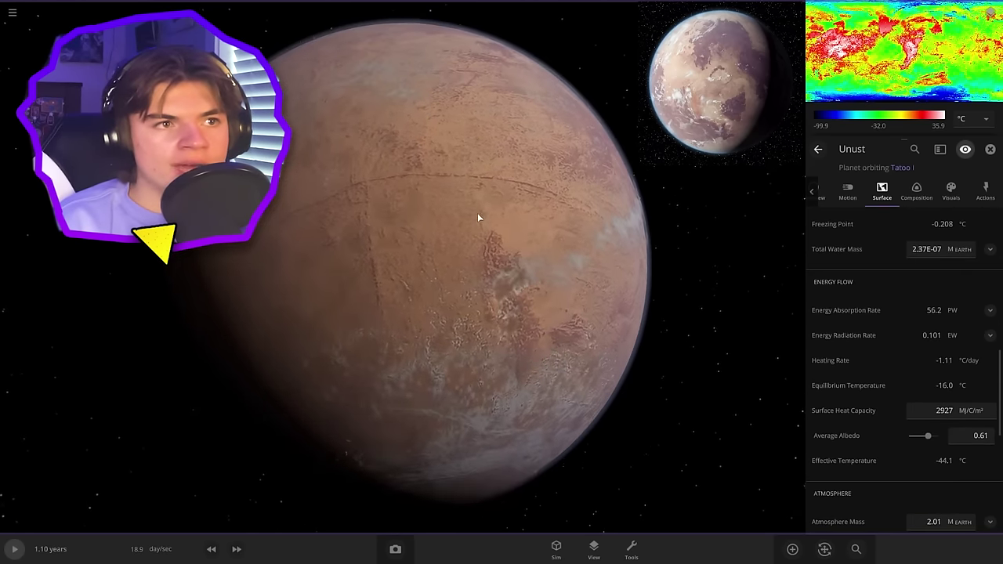
{"action": "right_click_drag", "start_coordinate": [569, 249], "coordinate": [380, 301]}
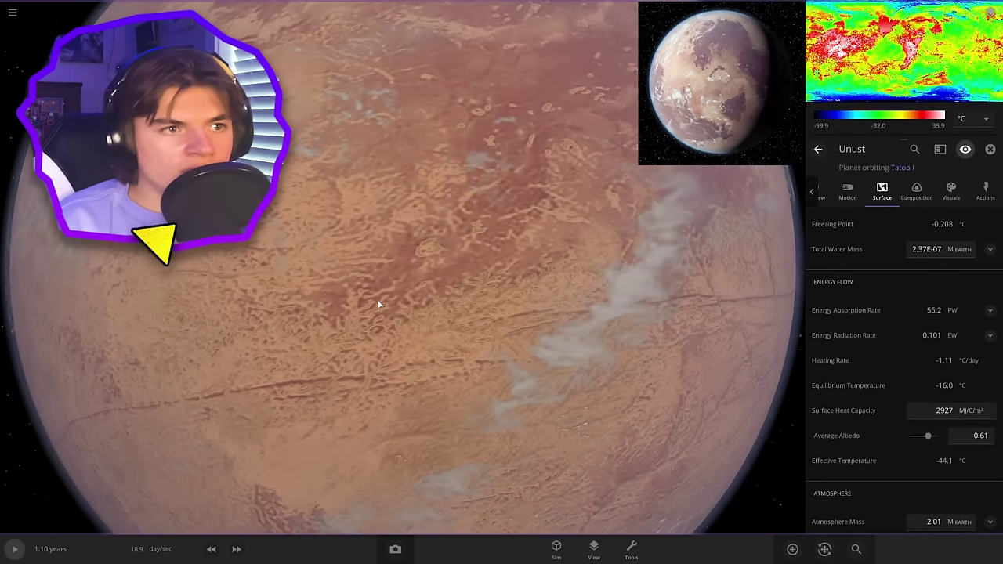
Turn off the vertical flip of the planet's Elevation Map 1 and set its offset to 88.0°
{"action": "scroll", "coordinate": [873, 293], "scroll_direction": "down", "scroll_amount": 5}
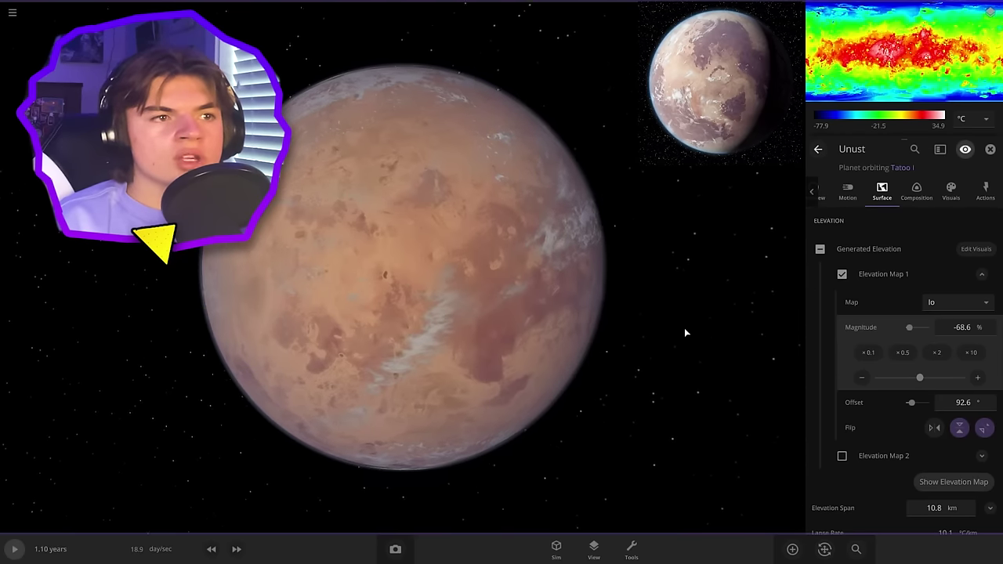
{"action": "scroll", "coordinate": [701, 343], "scroll_direction": "up", "scroll_amount": 5}
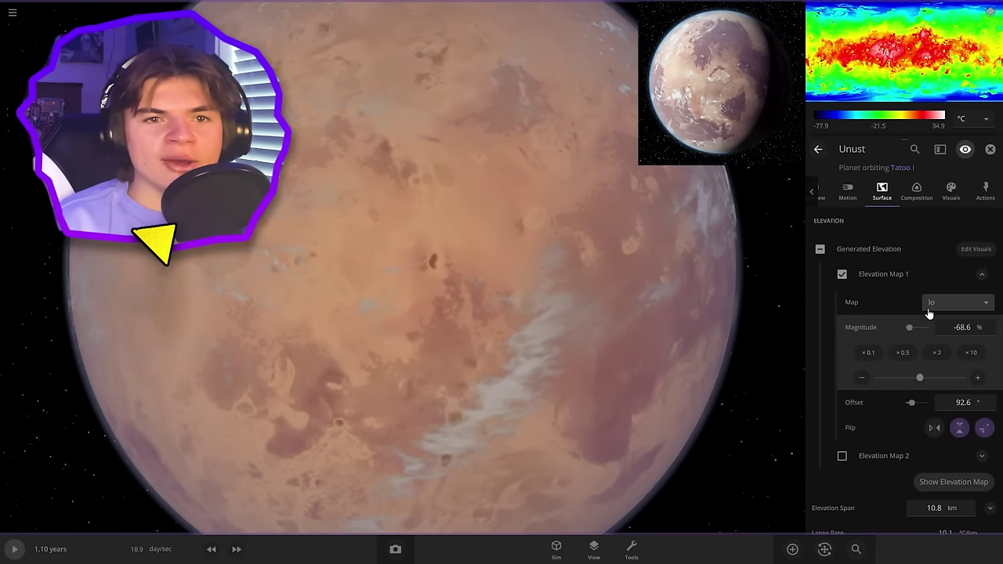
{"action": "scroll", "coordinate": [589, 268], "scroll_direction": "down", "scroll_amount": 5}
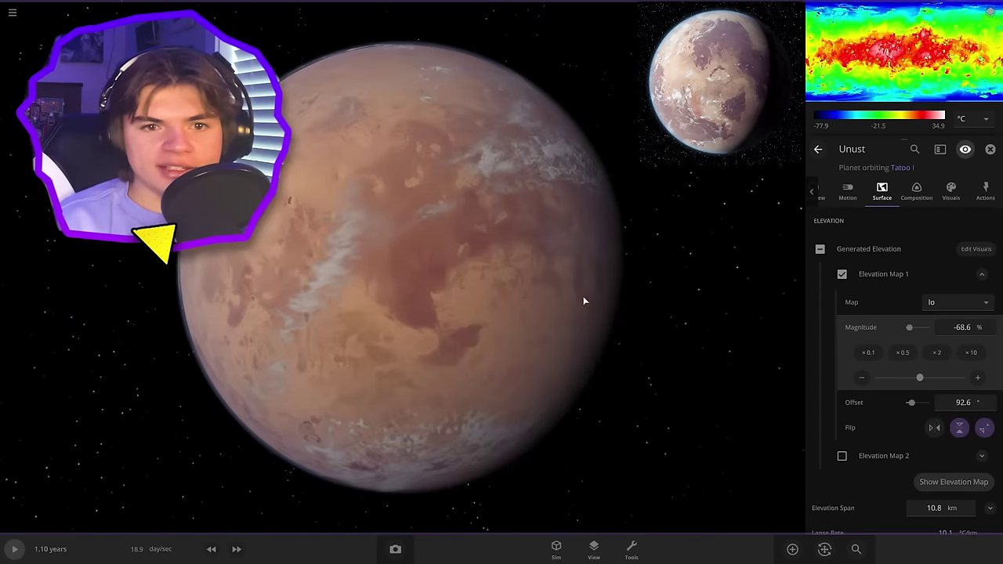
{"action": "scroll", "coordinate": [611, 310], "scroll_direction": "up", "scroll_amount": 3}
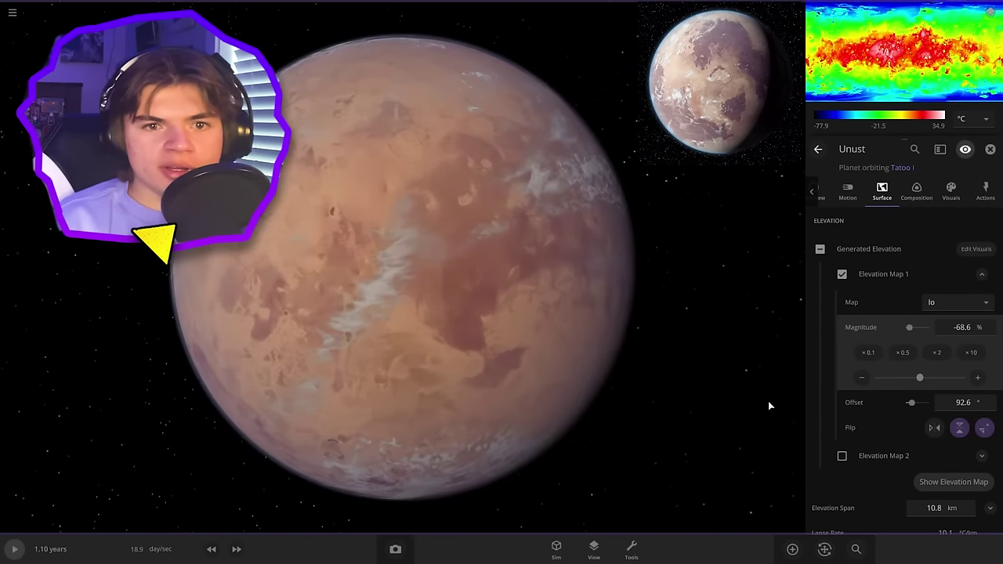
{"action": "left_click", "coordinate": [952, 428]}
{"action": "left_click_drag", "start_coordinate": [911, 403], "coordinate": [913, 411]}
Review the planet's visual layers, base colours, material composition and elevation map settings
{"action": "left_click", "coordinate": [952, 192]}
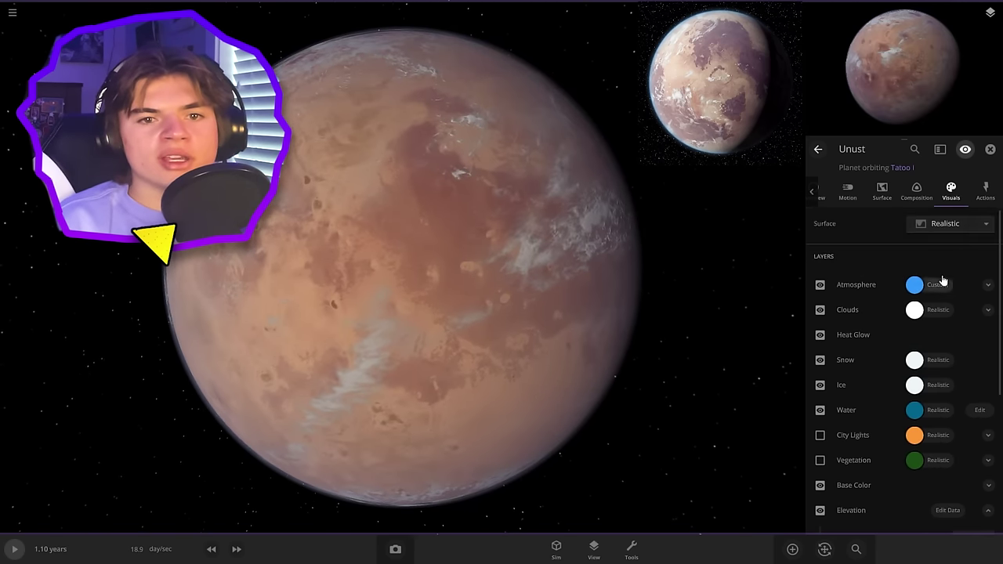
{"action": "scroll", "coordinate": [902, 400], "scroll_direction": "down", "scroll_amount": 5}
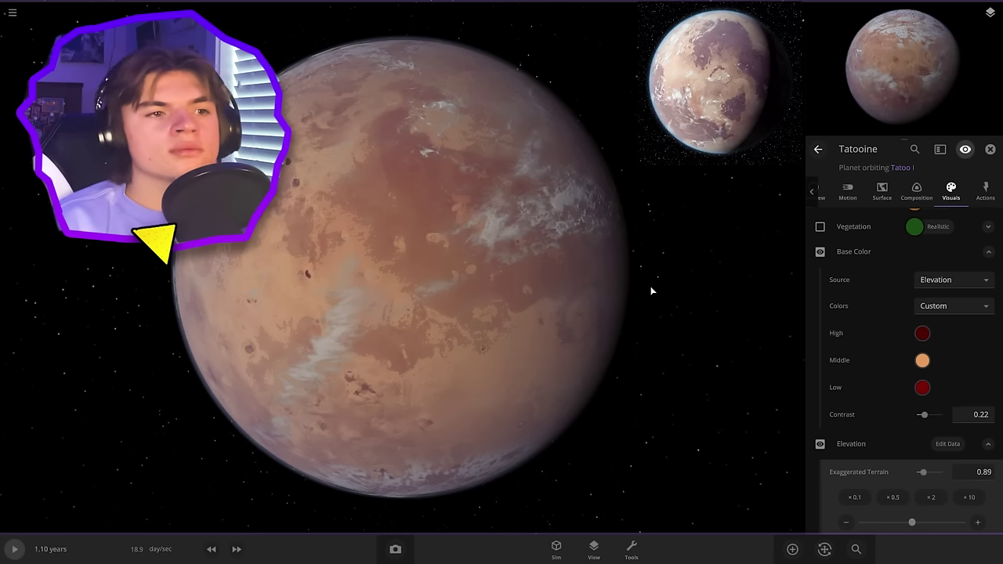
{"action": "scroll", "coordinate": [693, 337], "scroll_direction": "up", "scroll_amount": 5}
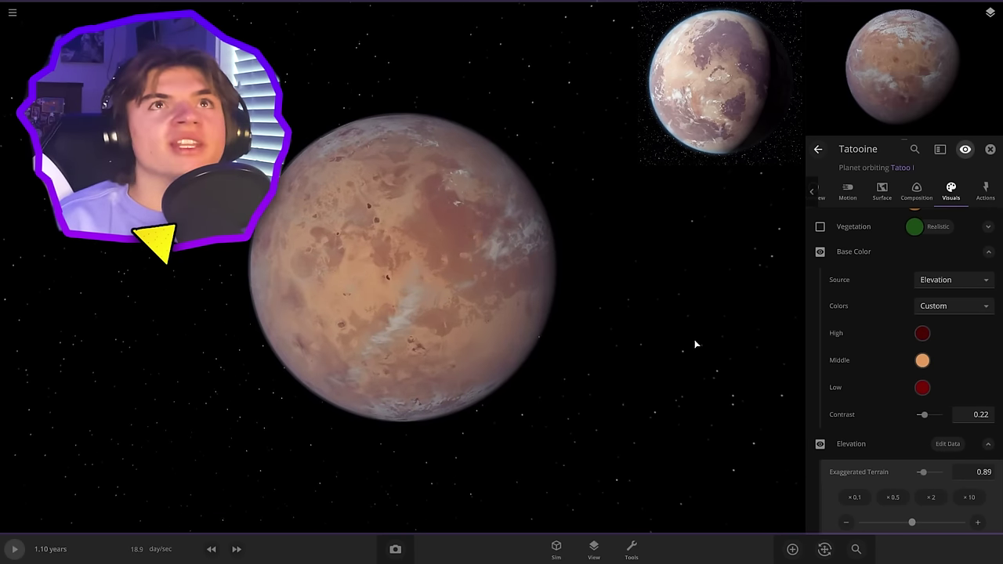
{"action": "left_click", "coordinate": [917, 191]}
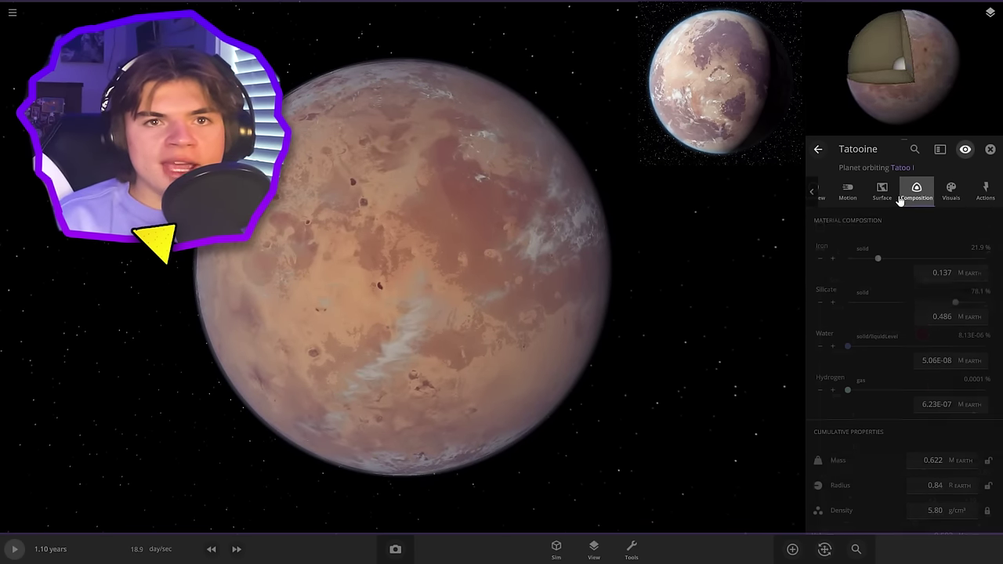
{"action": "left_click", "coordinate": [882, 191]}
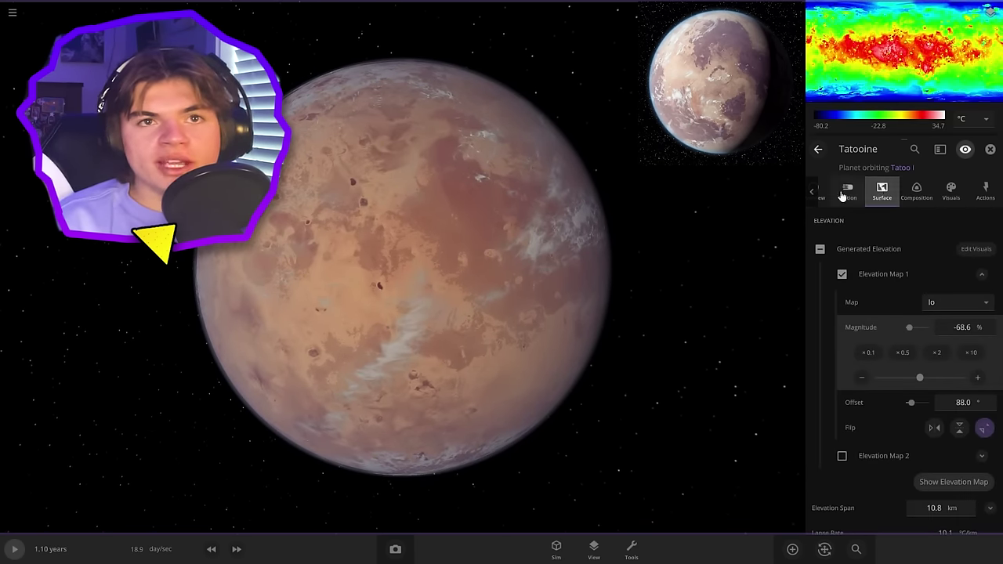
Run the simulation and examine the planet's surface temperature, water and infrared emissivity properties
{"action": "key", "text": "space"}
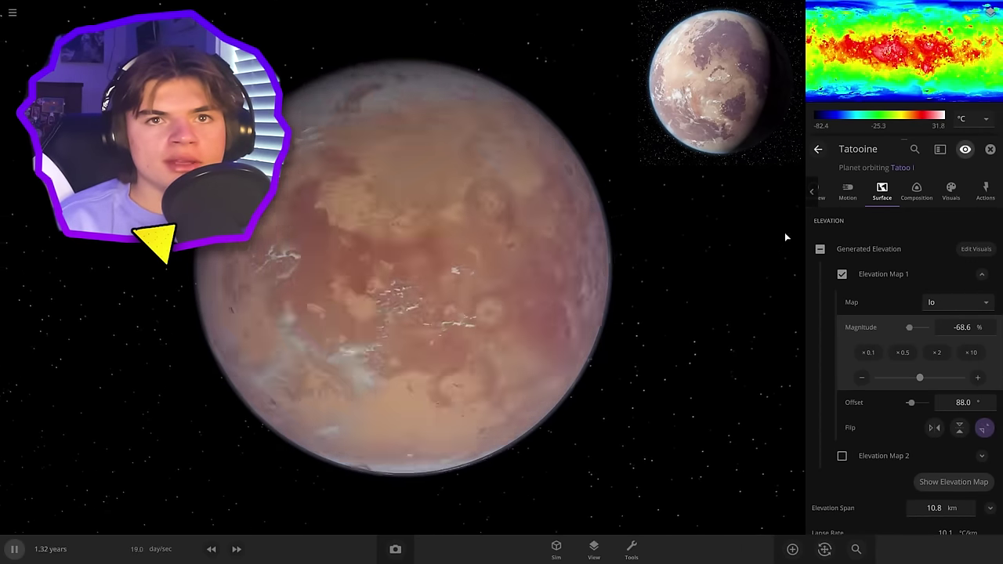
{"action": "scroll", "coordinate": [902, 244], "scroll_direction": "up", "scroll_amount": 3}
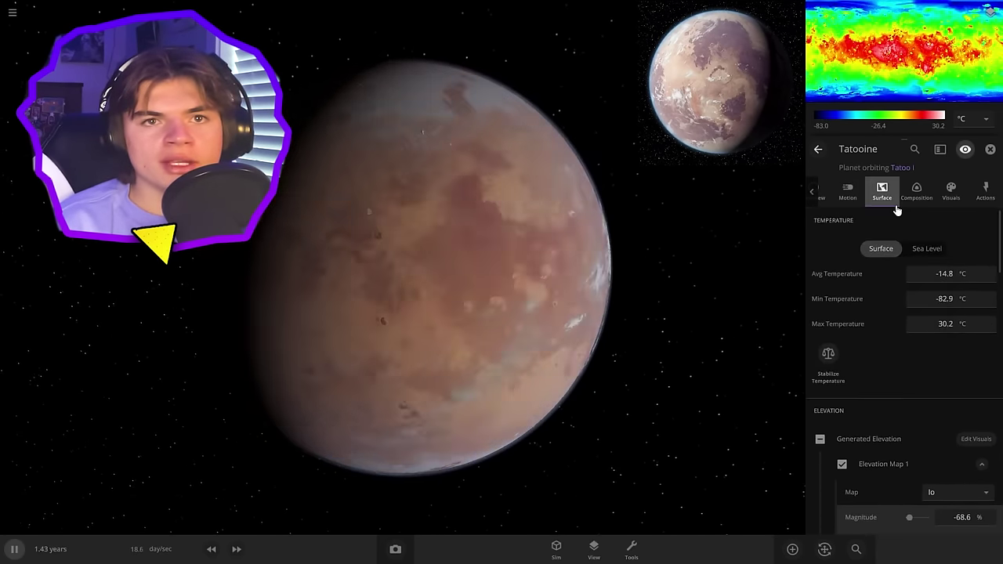
{"action": "scroll", "coordinate": [872, 344], "scroll_direction": "down", "scroll_amount": 10}
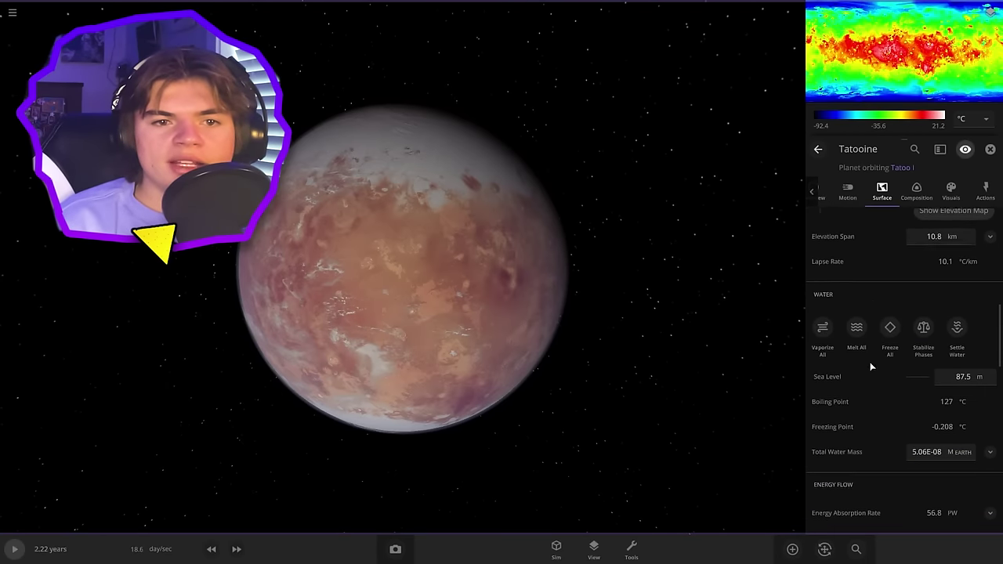
{"action": "scroll", "coordinate": [870, 367], "scroll_direction": "down", "scroll_amount": 9}
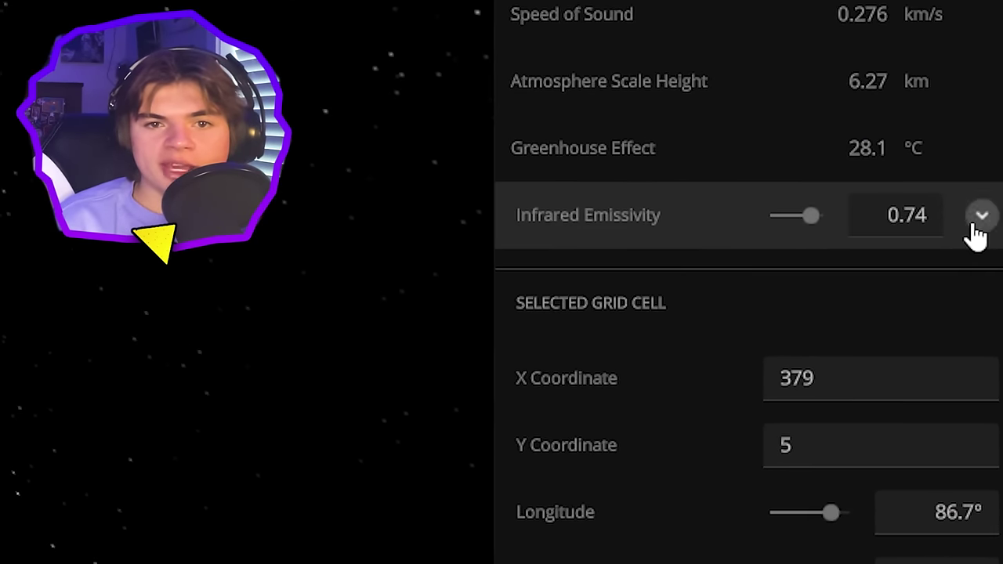
{"action": "left_click", "coordinate": [988, 531]}
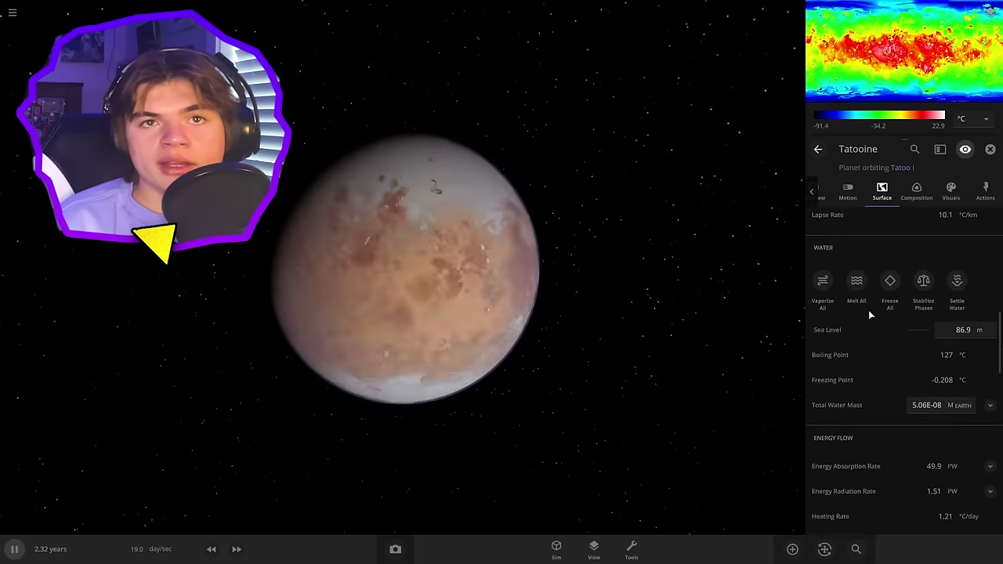
{"action": "scroll", "coordinate": [841, 329], "scroll_direction": "up", "scroll_amount": 8}
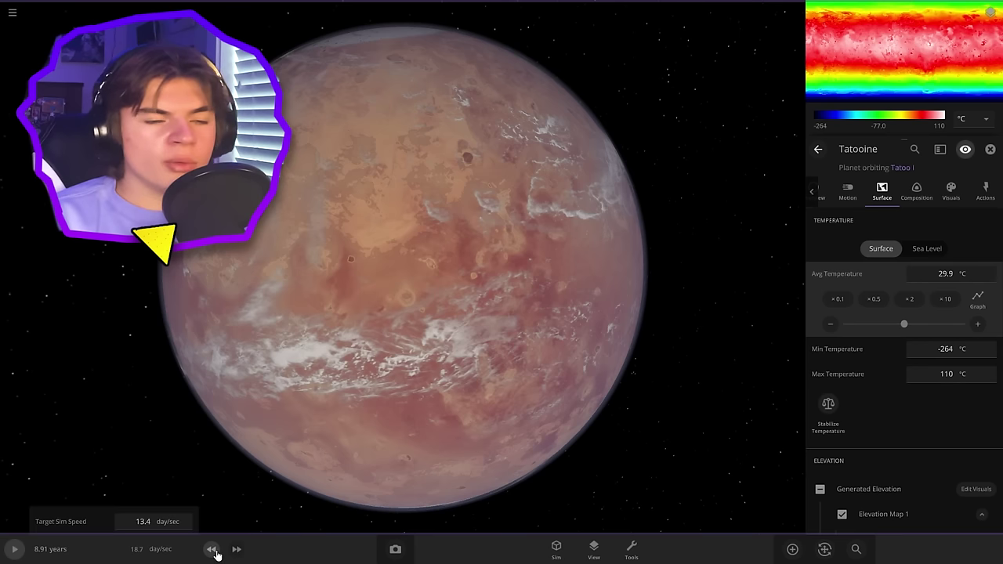
Slow the target simulation speed to 0.703 hour/sec and view the rotating planet from another side
{"action": "left_click", "coordinate": [212, 548]}
{"action": "left_click", "coordinate": [212, 549]}
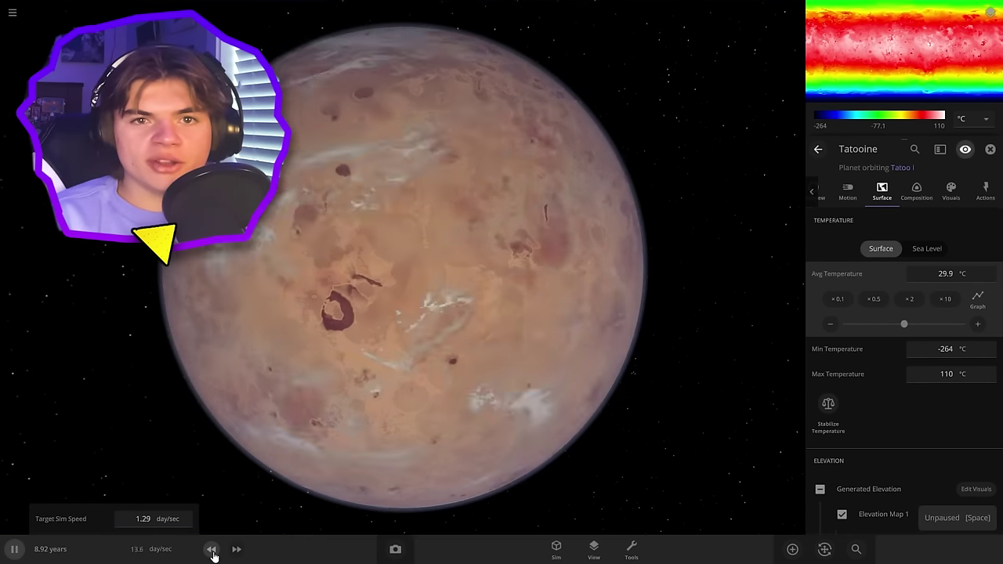
{"action": "left_click", "coordinate": [211, 549]}
{"action": "left_click", "coordinate": [212, 549]}
{"action": "left_click", "coordinate": [211, 550]}
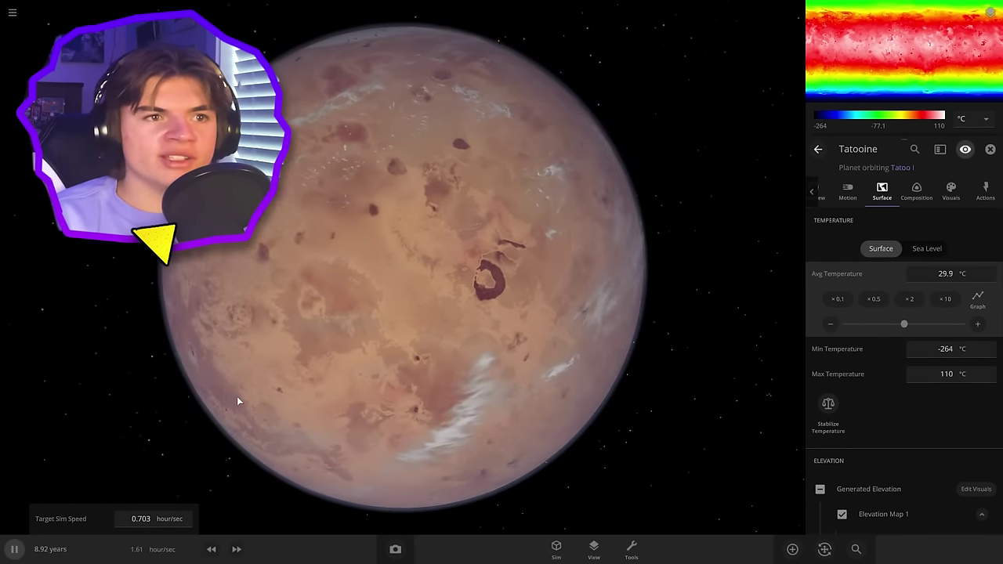
{"action": "left_click_drag", "start_coordinate": [218, 396], "coordinate": [728, 324]}
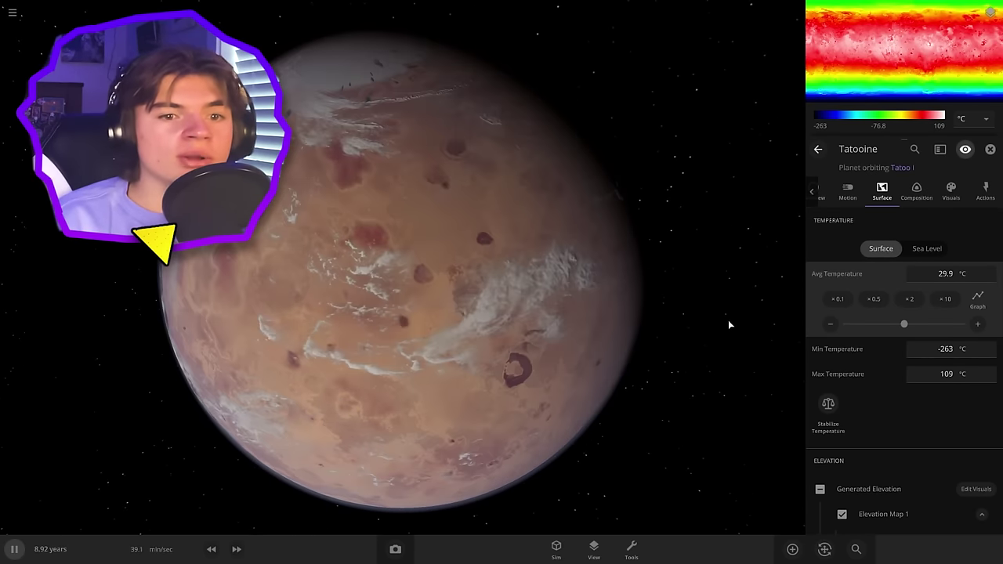
Show the planet's rotation axis and check its tilt from several sides
{"action": "left_click", "coordinate": [824, 548]}
{"action": "scroll", "coordinate": [641, 335], "scroll_direction": "down", "scroll_amount": 5}
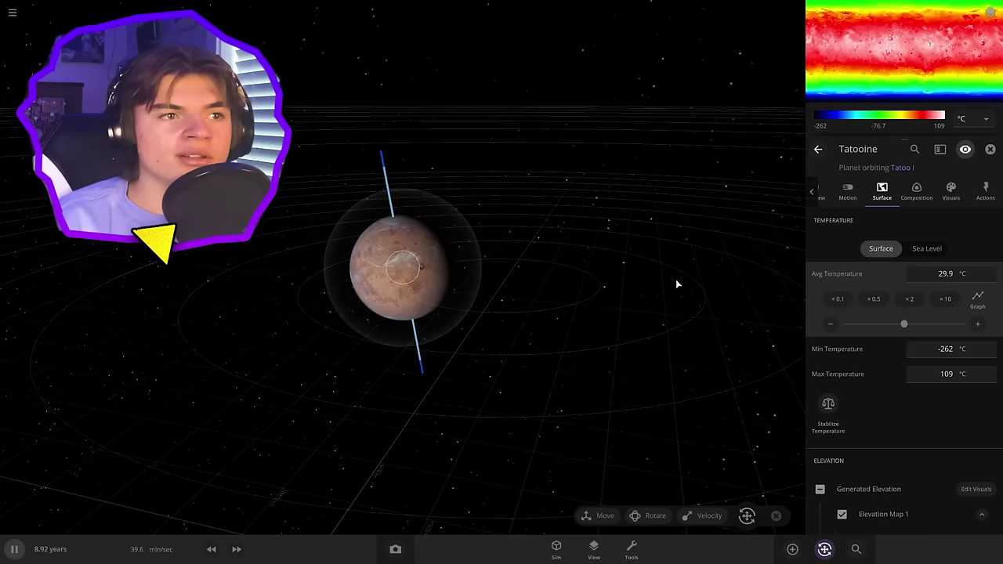
{"action": "left_click_drag", "start_coordinate": [439, 202], "coordinate": [388, 188]}
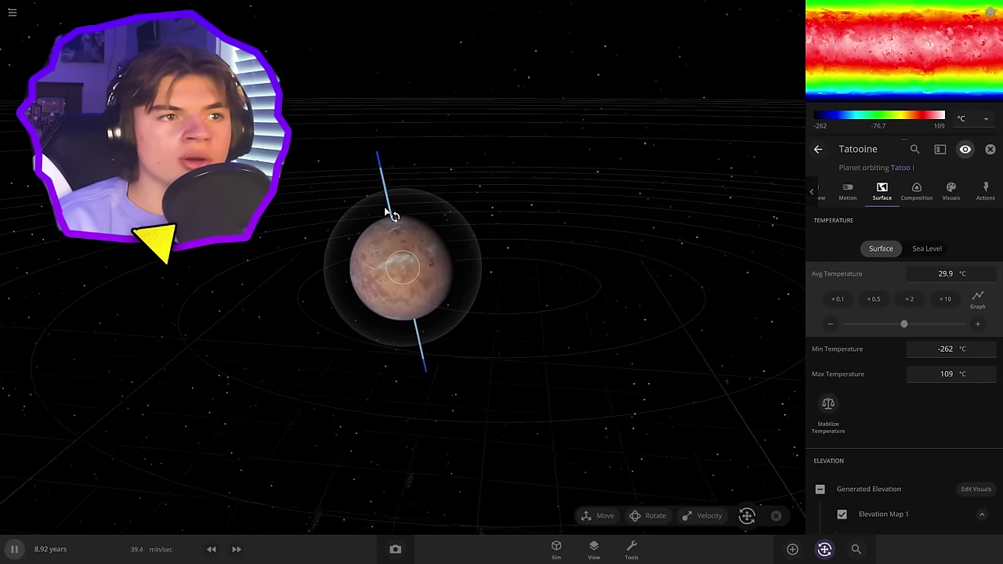
{"action": "left_click_drag", "start_coordinate": [652, 370], "coordinate": [591, 363]}
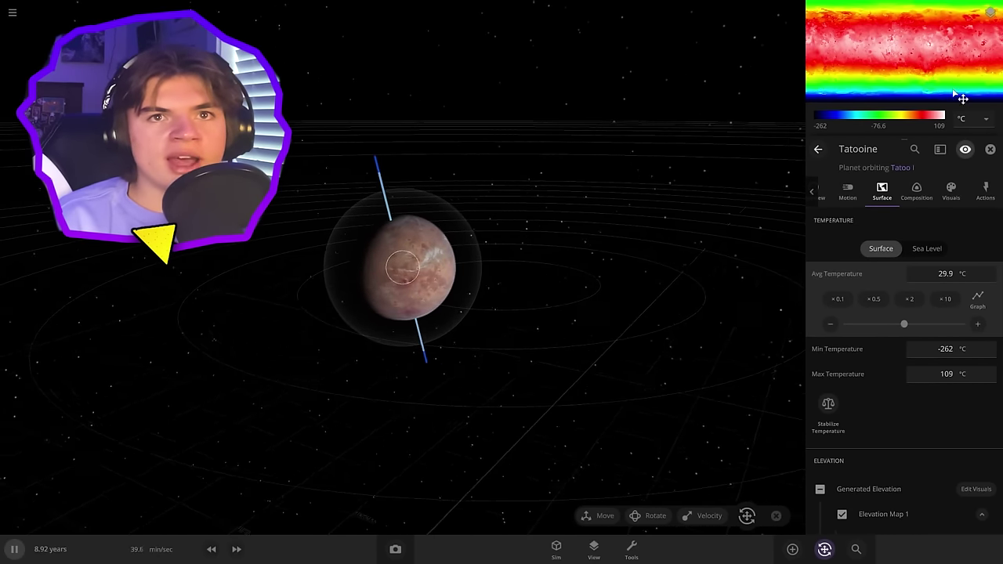
{"action": "left_click_drag", "start_coordinate": [693, 217], "coordinate": [133, 188]}
Set the planet's rotational period to 34 hours and its orbital period to 304 days
{"action": "left_click", "coordinate": [821, 193]}
{"action": "left_click", "coordinate": [928, 380]}
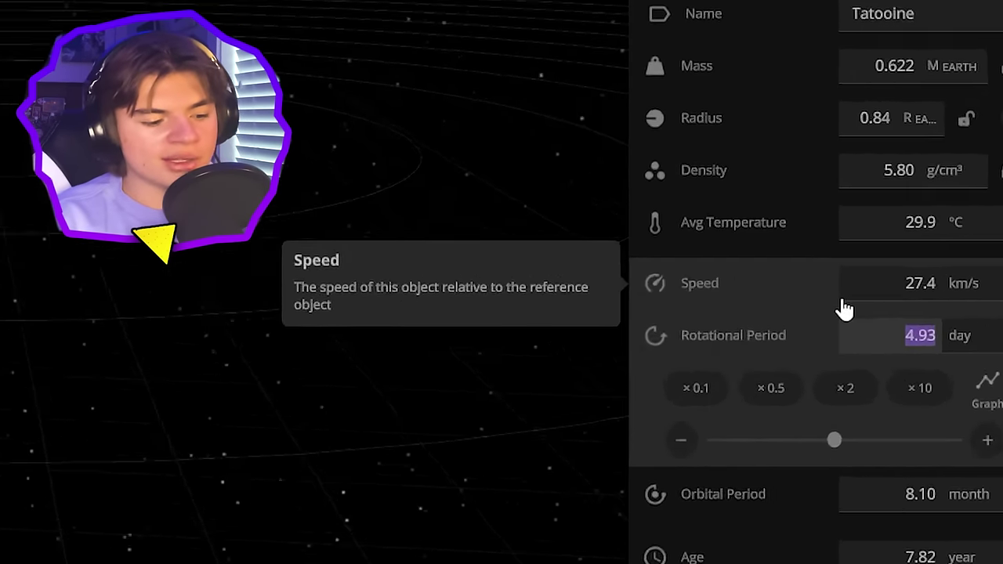
{"action": "type", "text": "34"}
{"action": "type", "text": "h"}
{"action": "key", "text": "Return"}
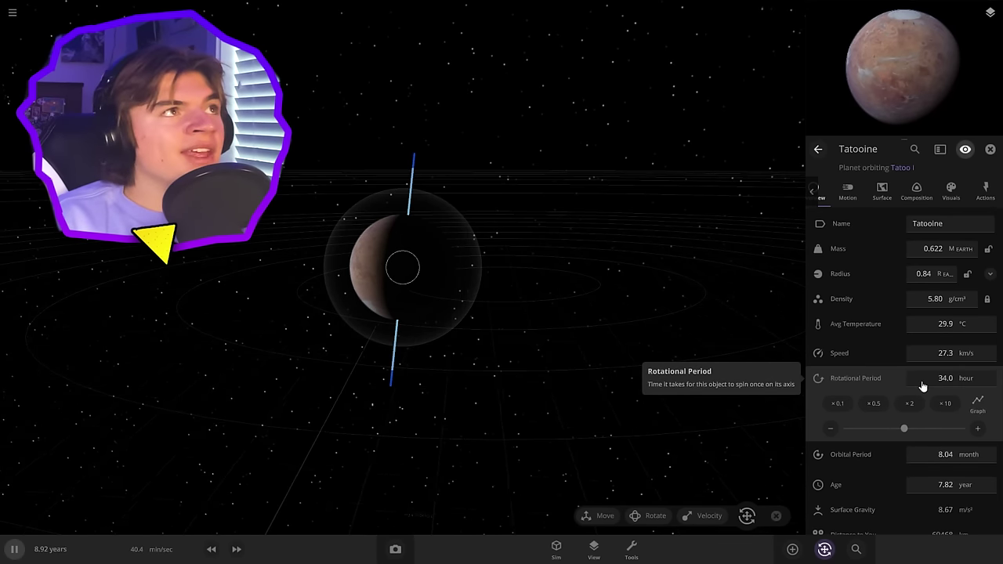
{"action": "left_click", "coordinate": [943, 460]}
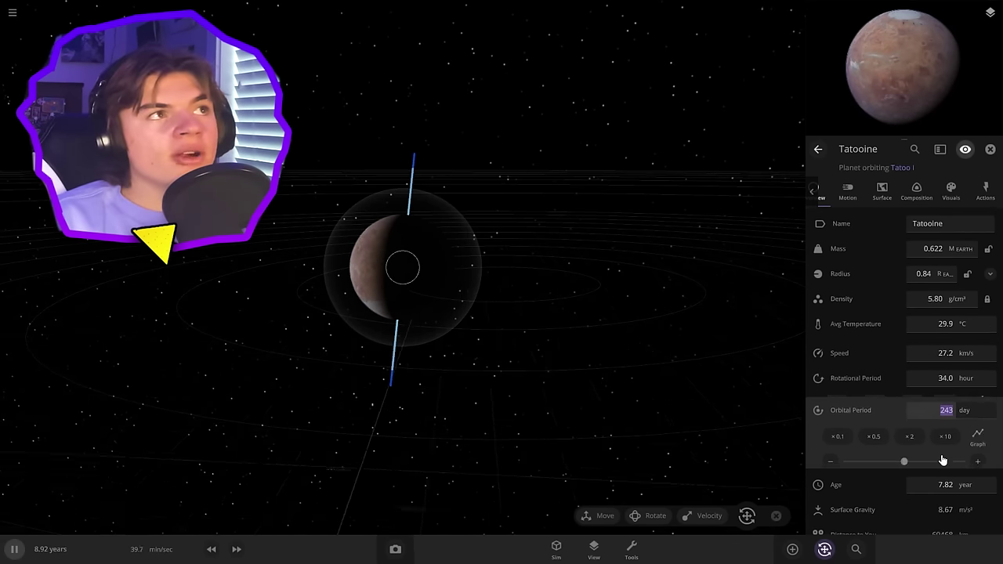
{"action": "type", "text": "304"}
{"action": "key", "text": "Return"}
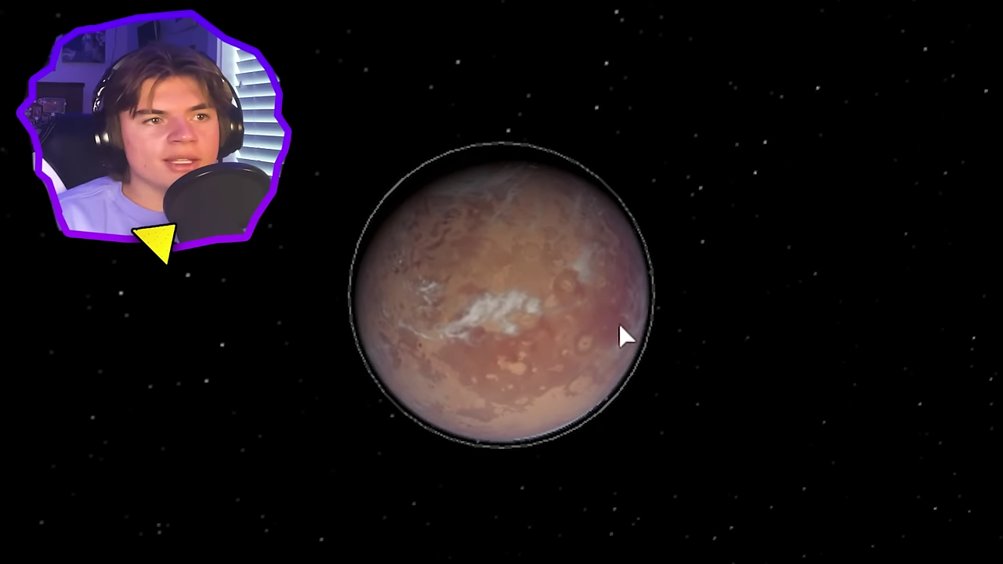
Turn on the planet's city lights layer, check it on the night side and pause the simulation
{"action": "scroll", "coordinate": [592, 301], "scroll_direction": "down", "scroll_amount": 3}
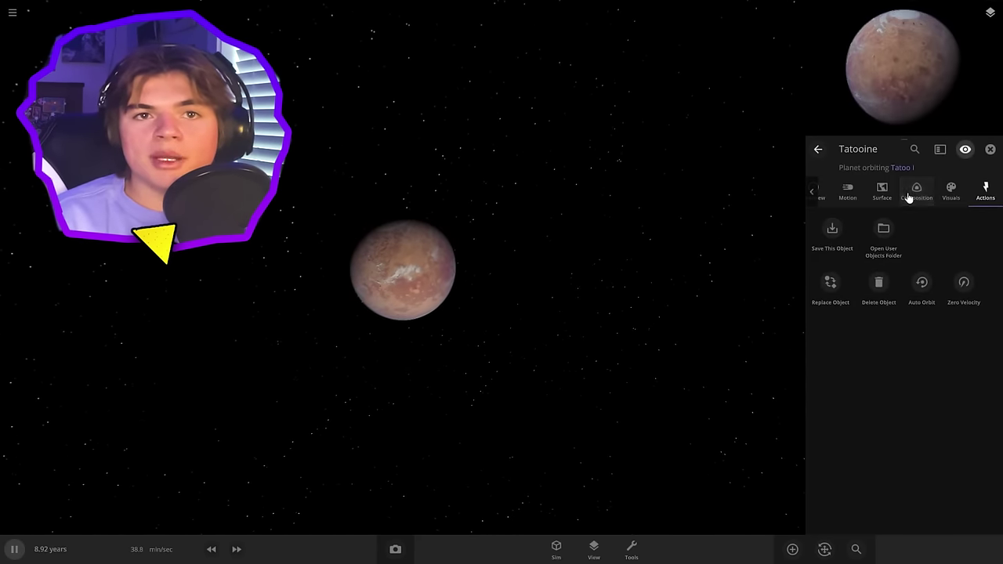
{"action": "left_click", "coordinate": [909, 196]}
{"action": "scroll", "coordinate": [920, 344], "scroll_direction": "down", "scroll_amount": 10}
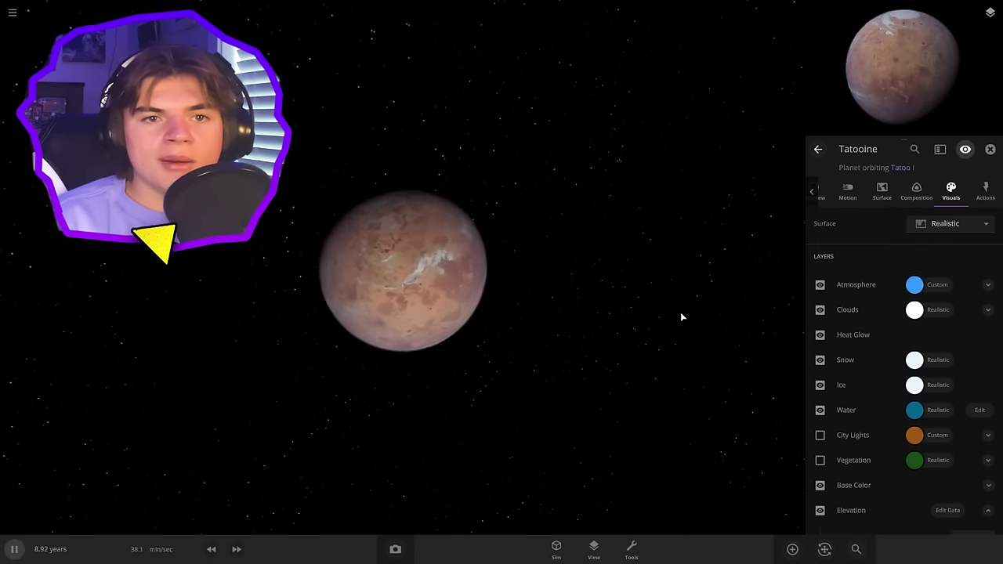
{"action": "scroll", "coordinate": [681, 316], "scroll_direction": "up", "scroll_amount": 5}
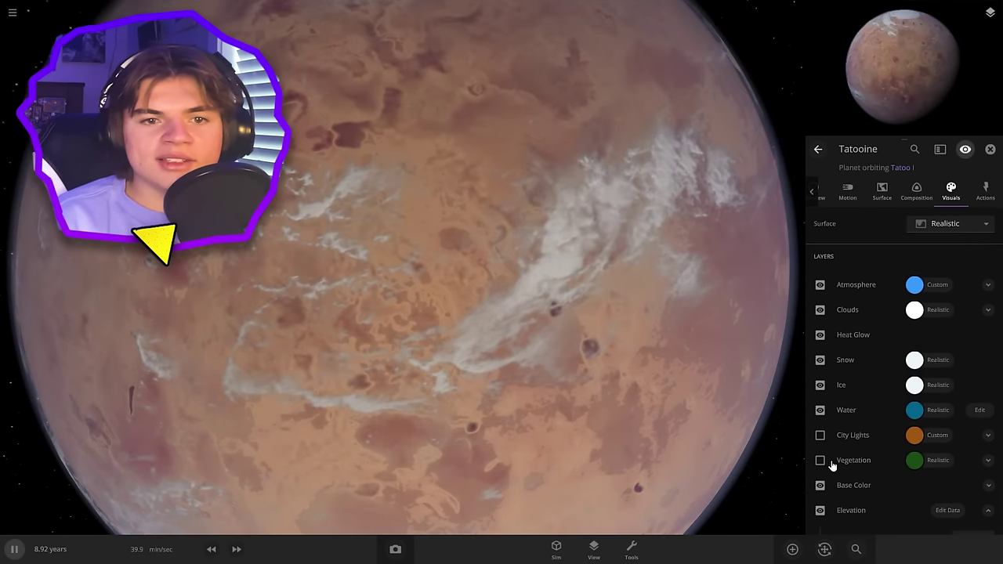
{"action": "left_click", "coordinate": [819, 435]}
{"action": "left_click_drag", "start_coordinate": [800, 430], "coordinate": [153, 395]}
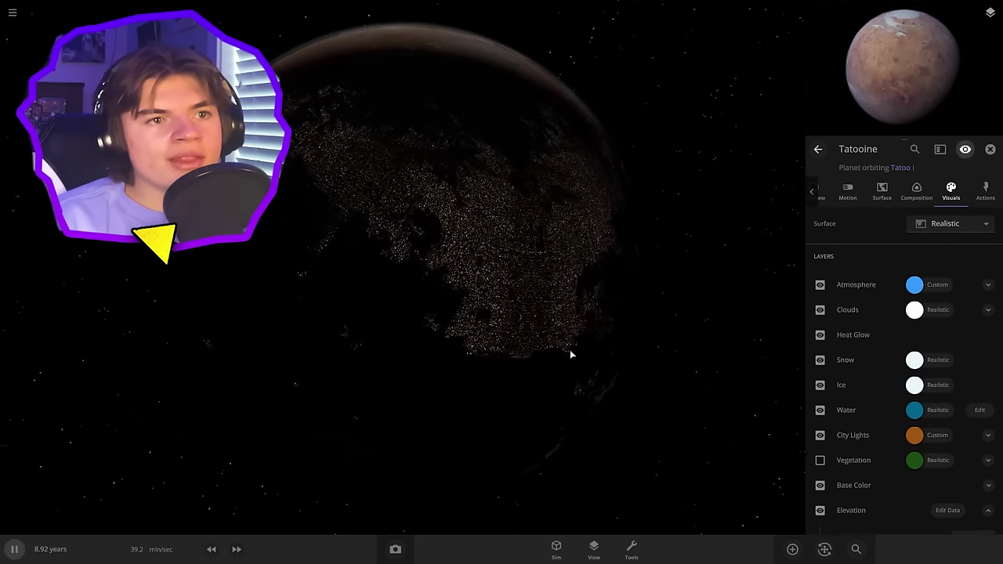
{"action": "key", "text": "space"}
{"action": "left_click", "coordinate": [932, 435]}
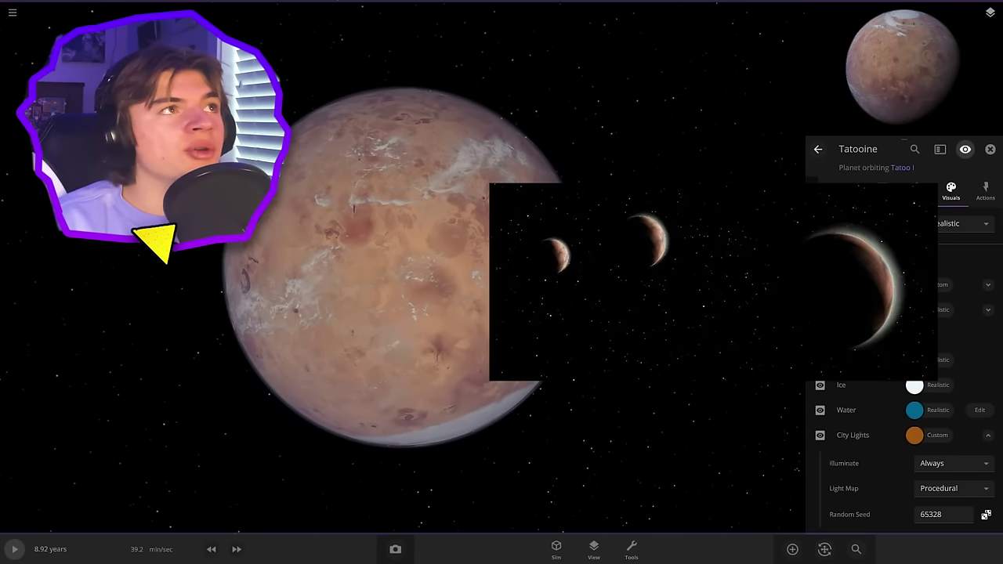
Add a moon named Ghomrassen orbiting Tatooine and give it custom grey and white elevation colours with 0.41 contrast
{"action": "left_click", "coordinate": [792, 548]}
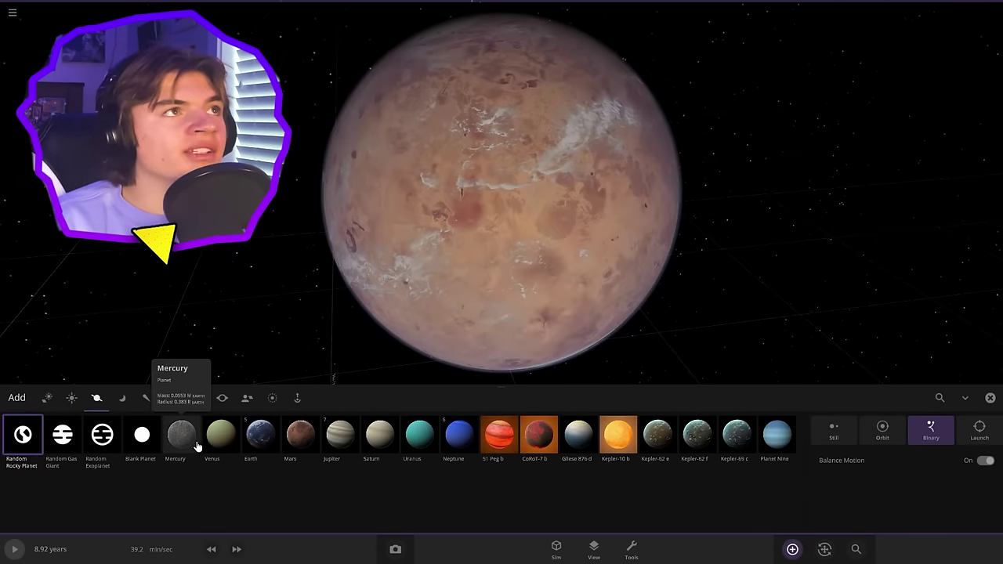
{"action": "left_click", "coordinate": [122, 398]}
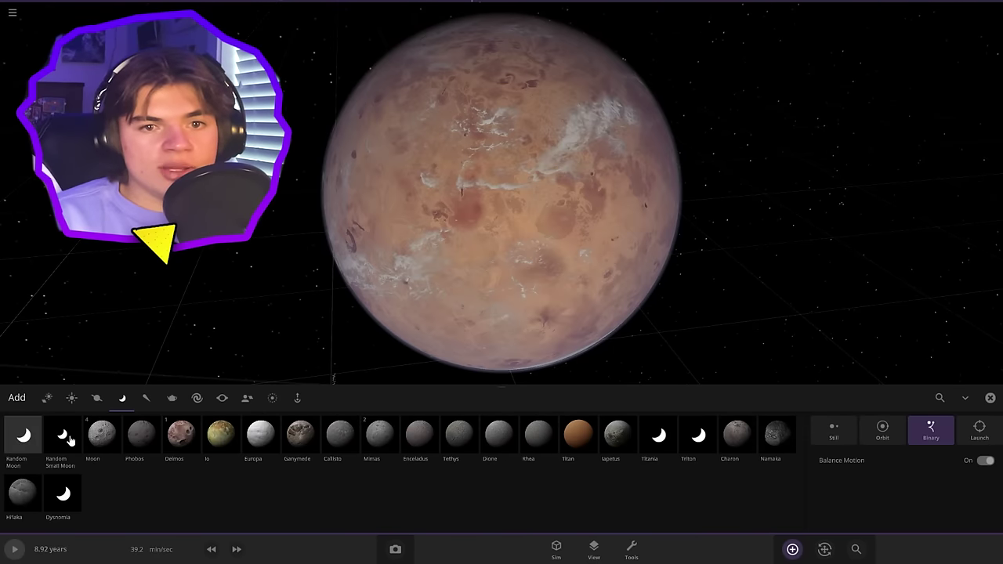
{"action": "left_click", "coordinate": [931, 192]}
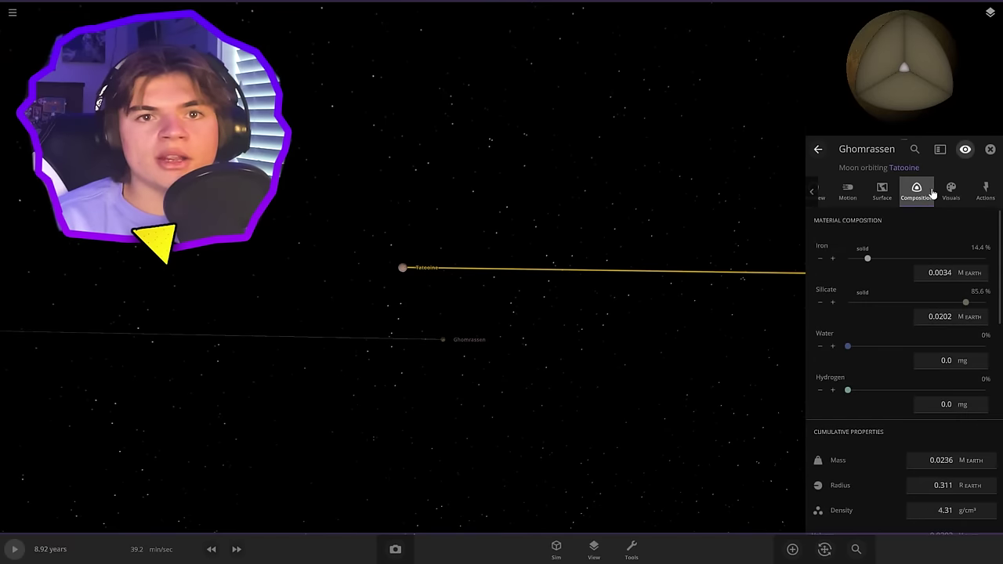
{"action": "left_click", "coordinate": [949, 192]}
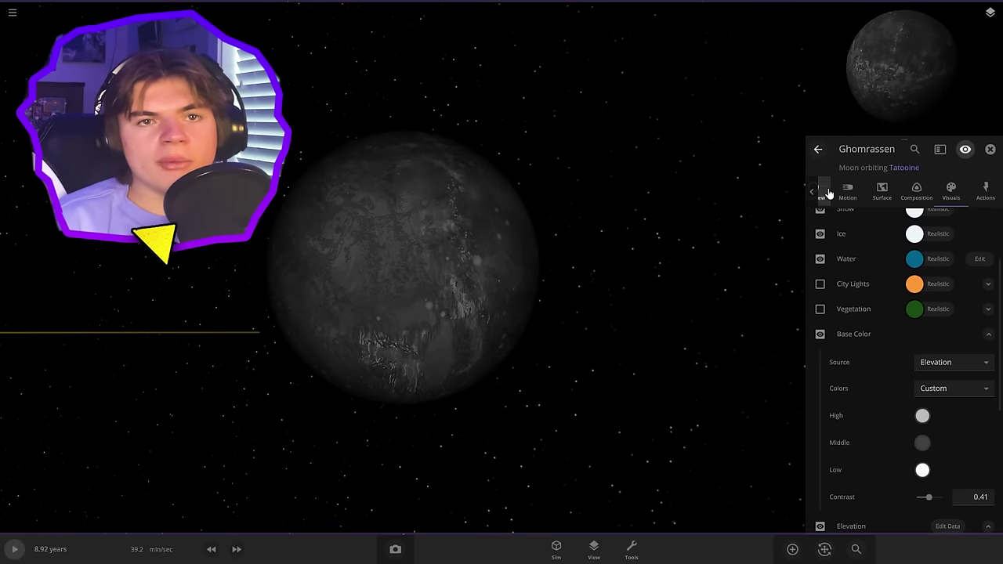
{"action": "left_click", "coordinate": [829, 190]}
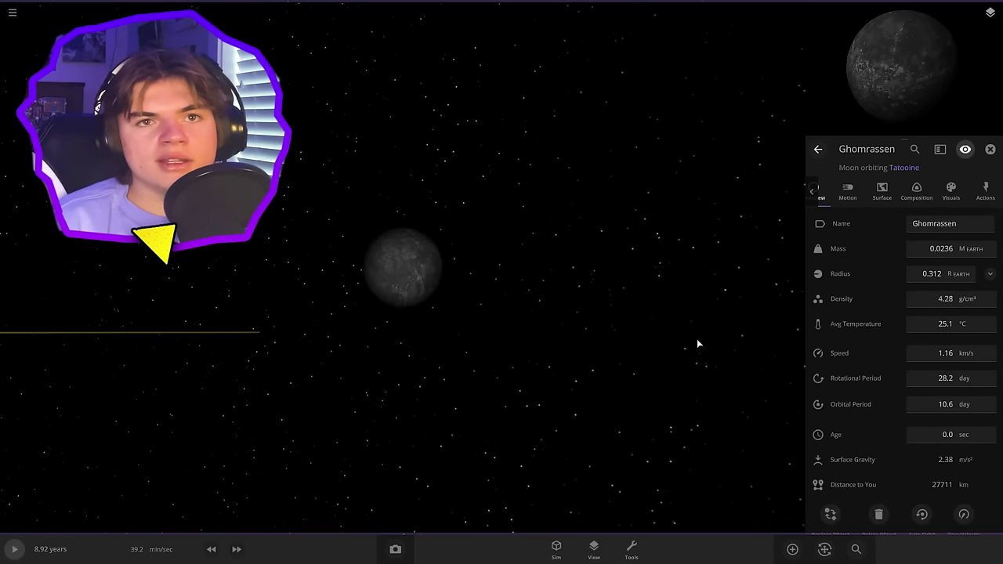
Examine Ghomrassen and its orbit around Tatooine, and review the moon's surface, composition and visual settings
{"action": "scroll", "coordinate": [440, 339], "scroll_direction": "down", "scroll_amount": 4}
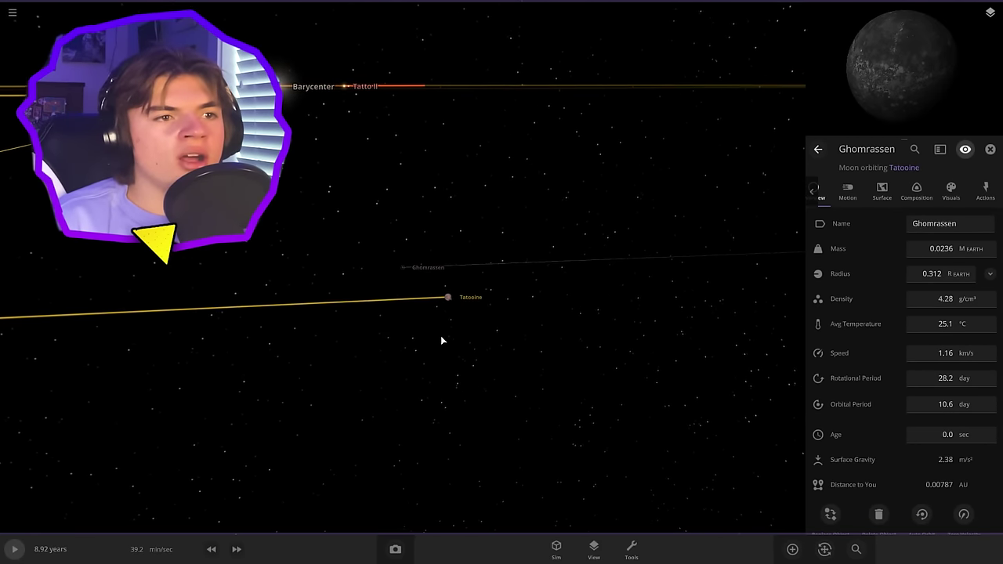
{"action": "right_click_drag", "start_coordinate": [441, 339], "coordinate": [306, 334]}
{"action": "scroll", "coordinate": [306, 335], "scroll_direction": "down", "scroll_amount": 5}
{"action": "scroll", "coordinate": [317, 314], "scroll_direction": "up", "scroll_amount": 5}
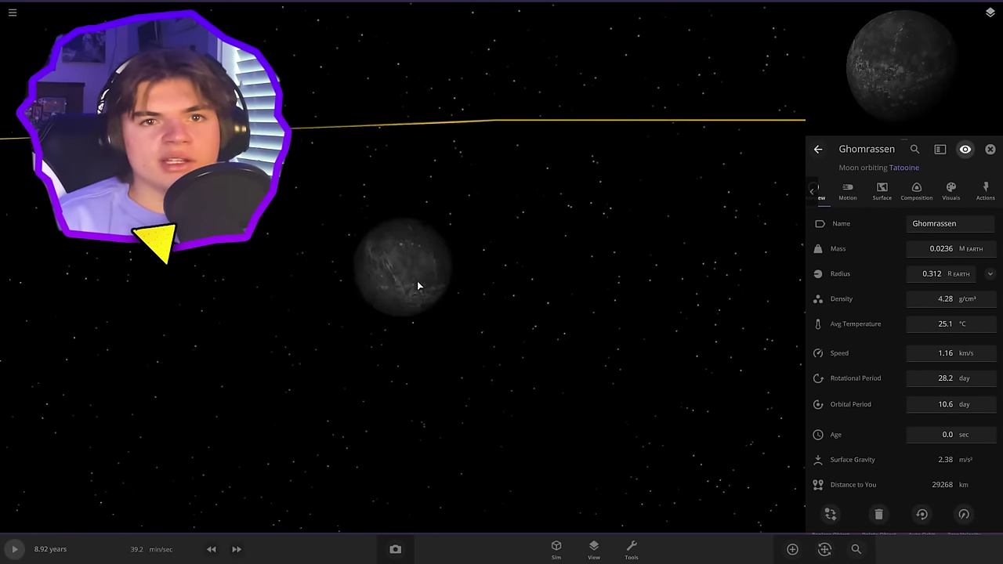
{"action": "left_click", "coordinate": [914, 194]}
{"action": "left_click", "coordinate": [897, 191]}
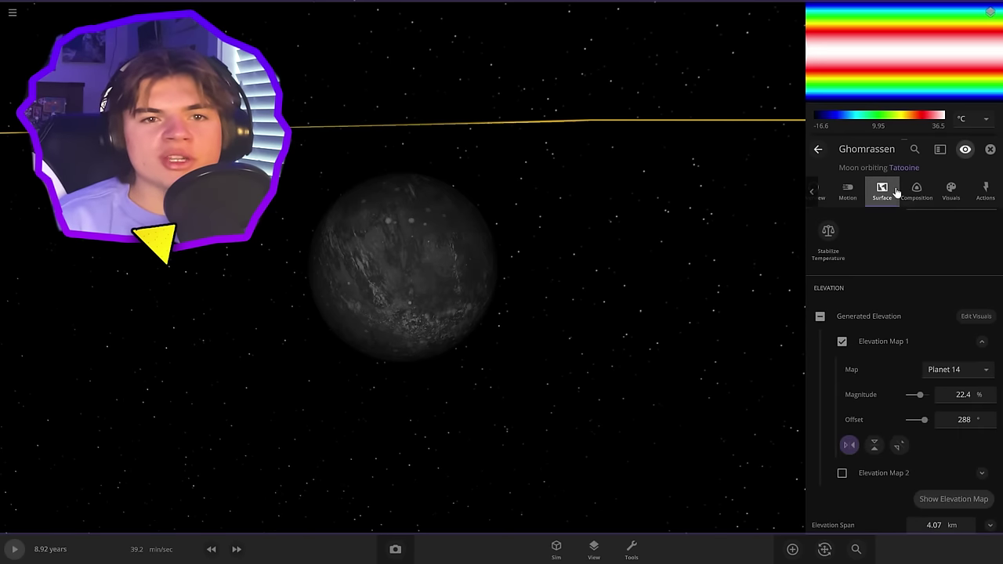
{"action": "left_click", "coordinate": [916, 192]}
{"action": "left_click", "coordinate": [950, 192]}
{"action": "scroll", "coordinate": [474, 262], "scroll_direction": "down", "scroll_amount": 5}
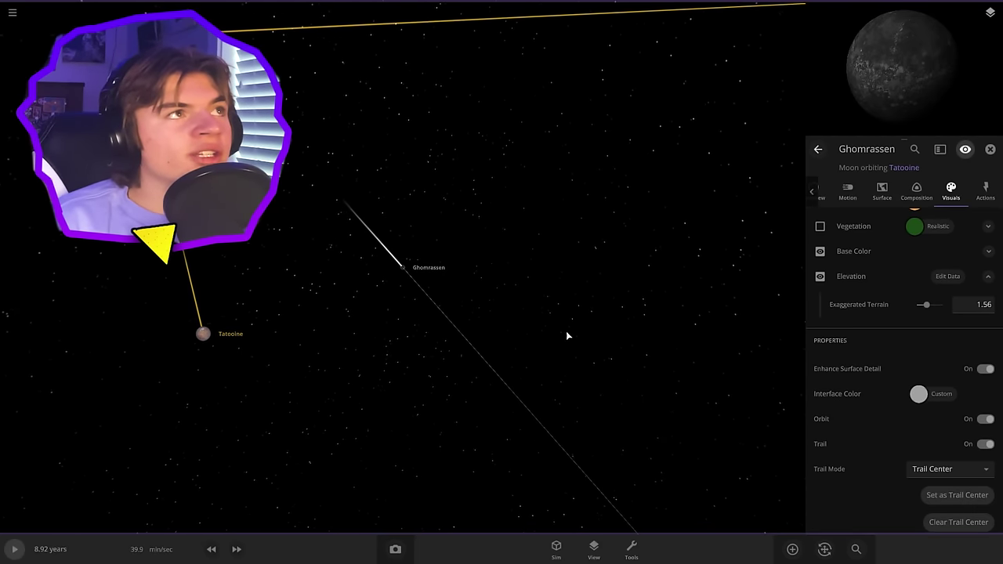
Add the moons Chenini and Guermessa in orbit around Tatooine and turn on Guermessa's Base Color layer
{"action": "left_click", "coordinate": [787, 543]}
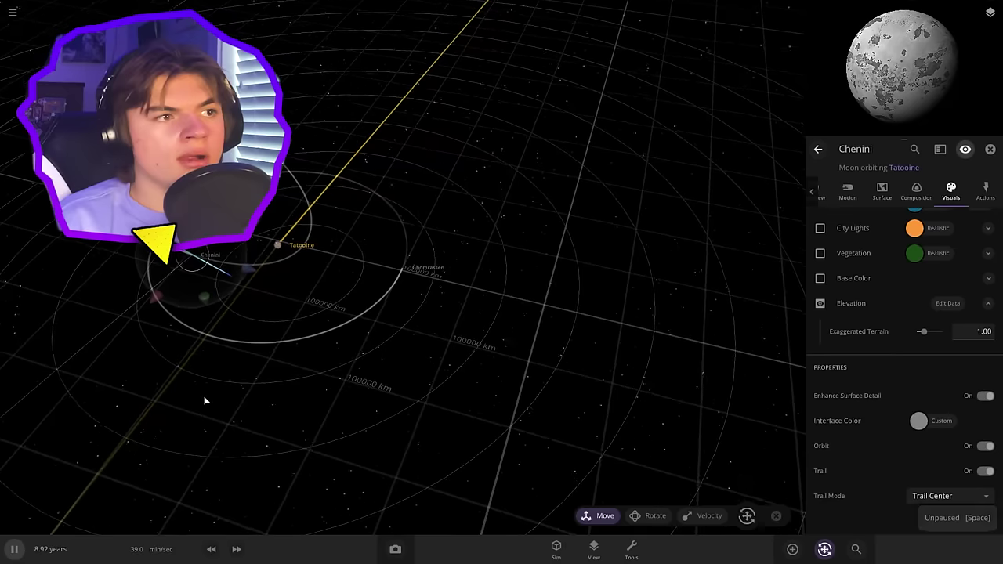
{"action": "left_click_drag", "start_coordinate": [203, 400], "coordinate": [521, 303]}
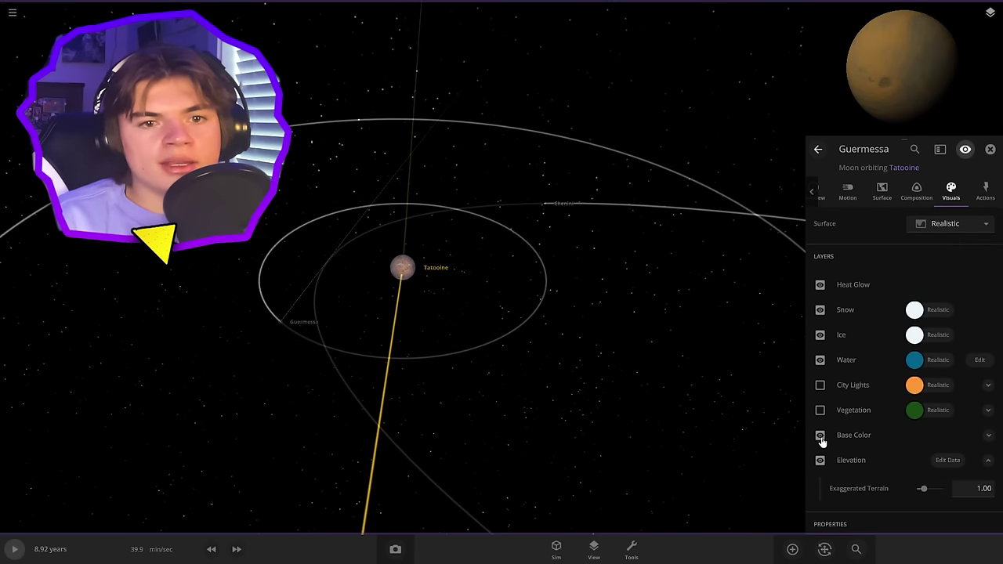
{"action": "left_click", "coordinate": [820, 435]}
{"action": "left_click", "coordinate": [990, 149]}
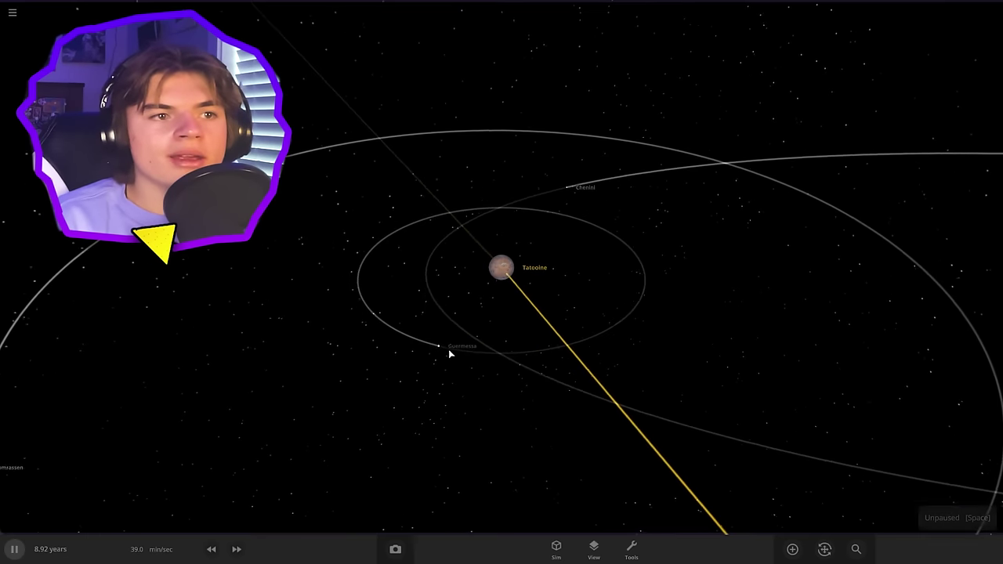
Run the simulation and inspect Tatooine, its moons' orbits and the twin suns as seen from the planet's surface
{"action": "key", "text": "space"}
{"action": "scroll", "coordinate": [525, 355], "scroll_direction": "up", "scroll_amount": 5}
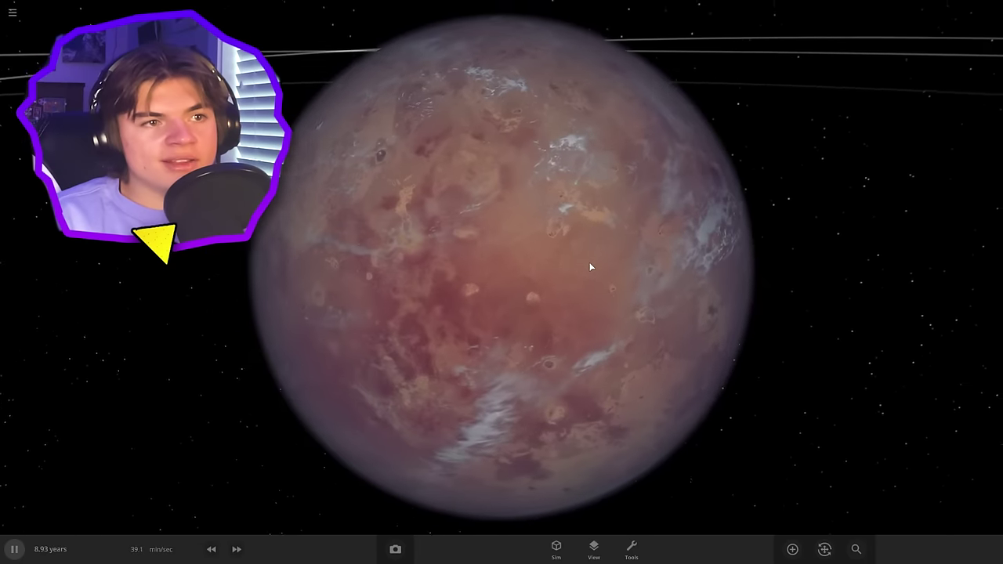
{"action": "scroll", "coordinate": [591, 267], "scroll_direction": "down", "scroll_amount": 6}
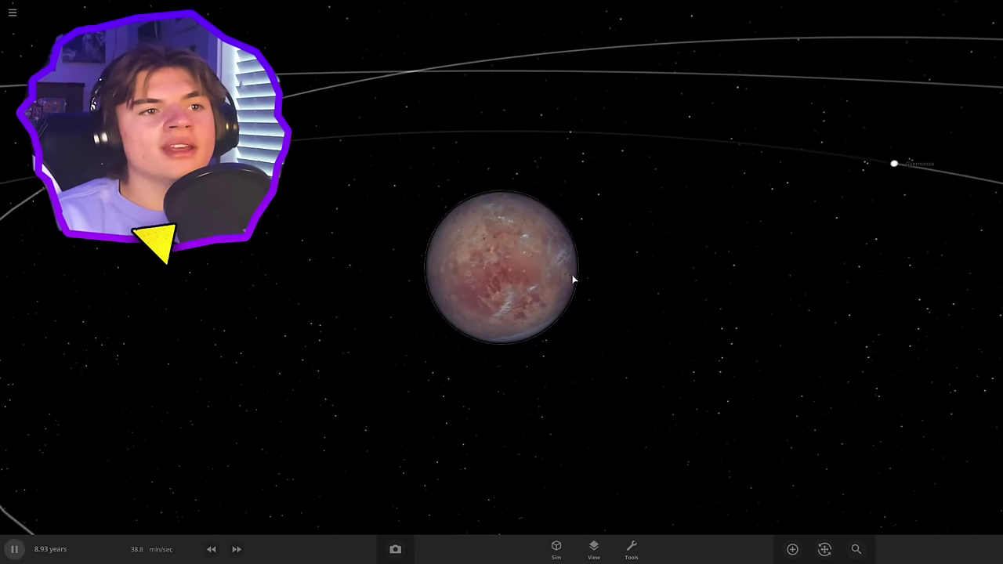
{"action": "scroll", "coordinate": [720, 272], "scroll_direction": "down", "scroll_amount": 20}
{"action": "right_click_drag", "start_coordinate": [710, 286], "coordinate": [409, 312]}
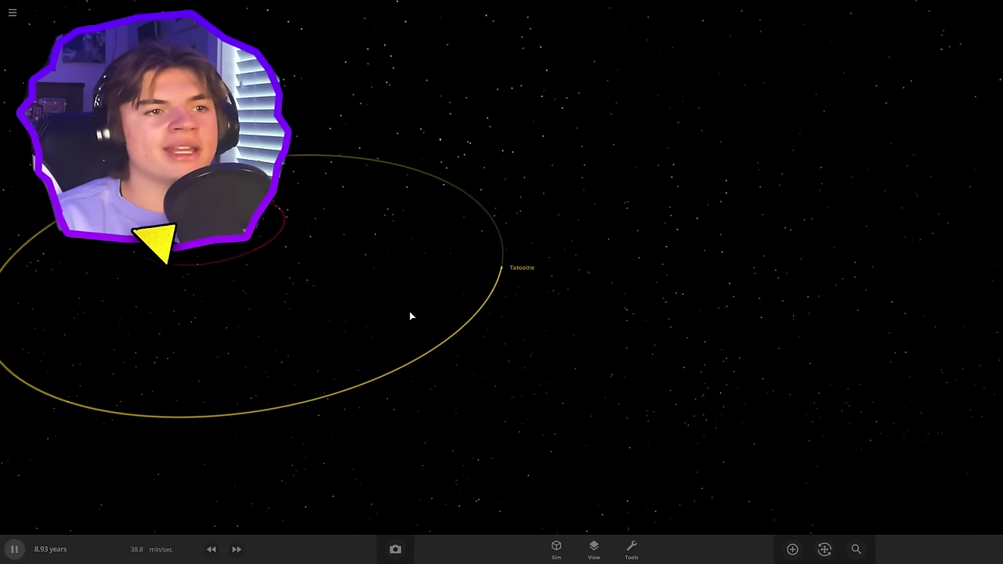
{"action": "scroll", "coordinate": [427, 313], "scroll_direction": "up", "scroll_amount": 6}
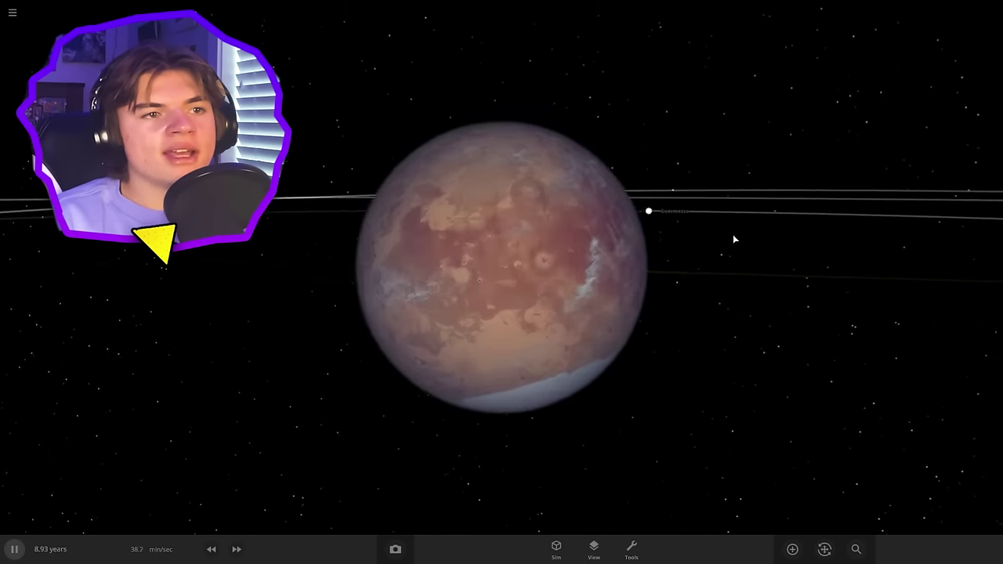
{"action": "key", "text": "c"}
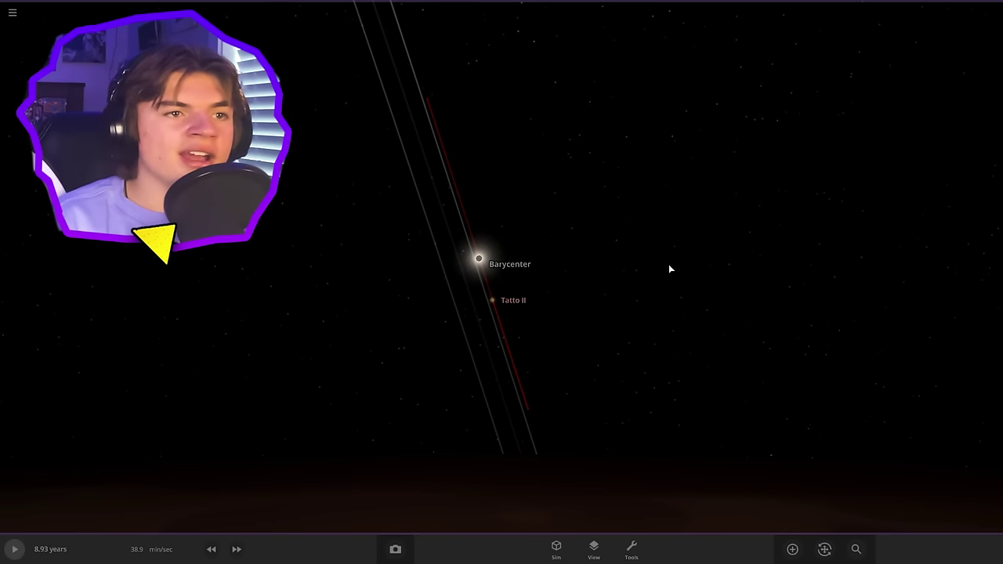
{"action": "key", "text": "c"}
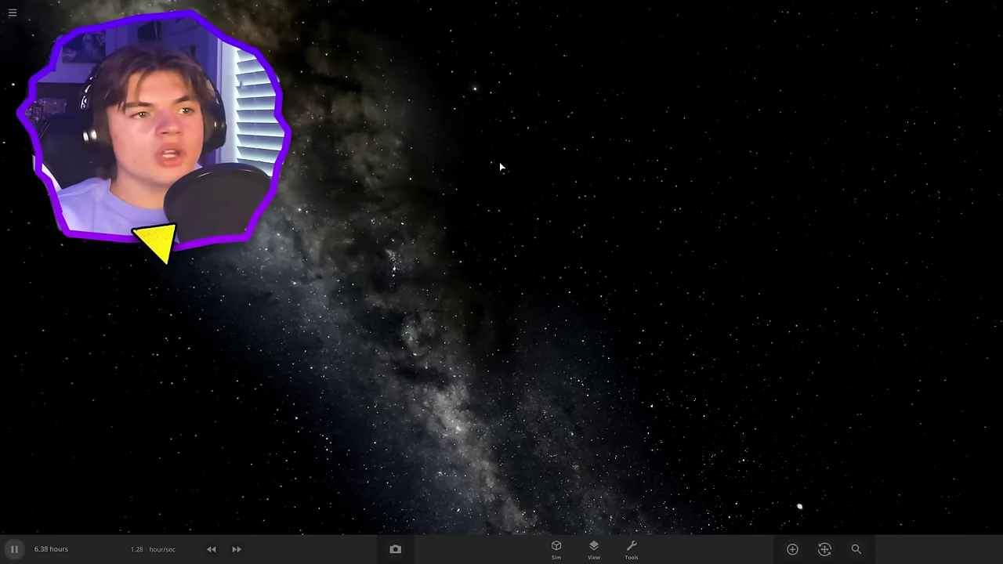
Set the background of the new simulation to Just Stars
{"action": "left_click", "coordinate": [593, 552]}
{"action": "left_click", "coordinate": [652, 469]}
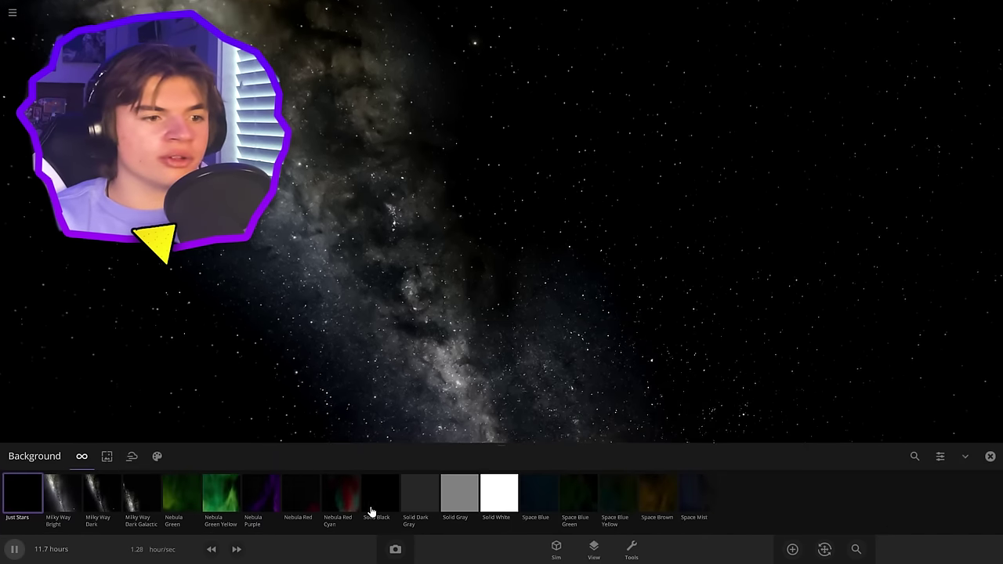
{"action": "left_click", "coordinate": [552, 372]}
Add the Sun as the central star of the empty simulation
{"action": "left_click", "coordinate": [792, 549]}
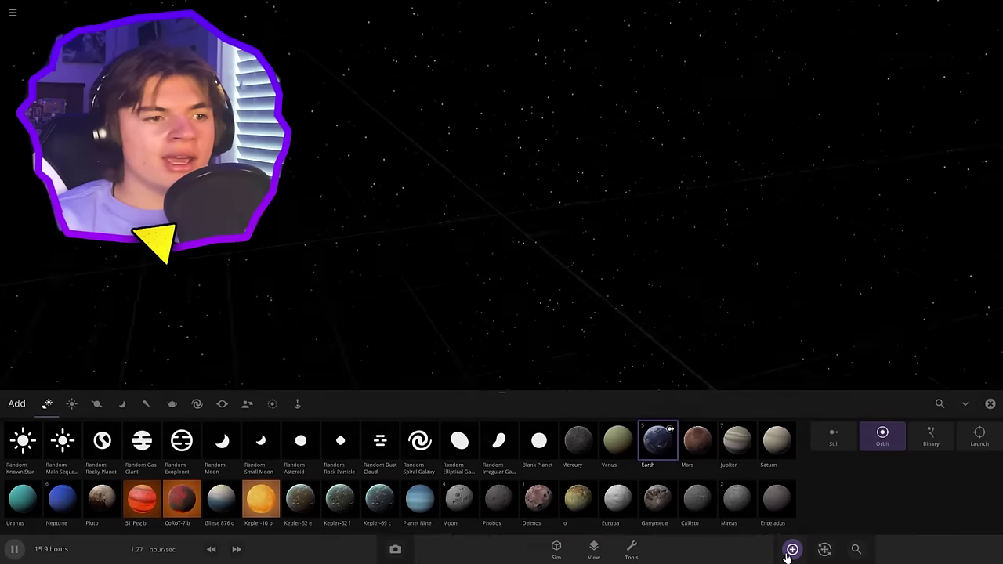
{"action": "left_click", "coordinate": [78, 403]}
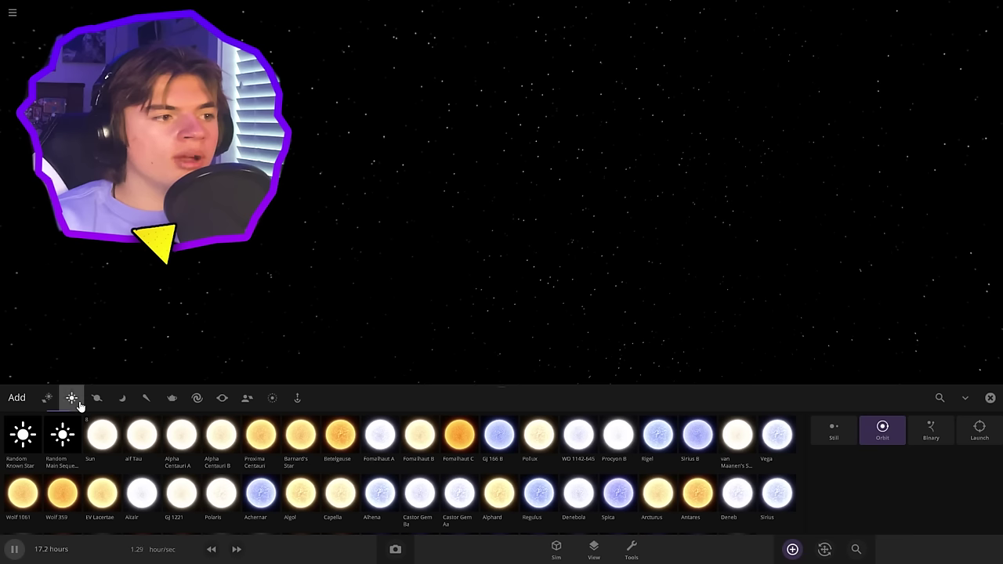
{"action": "left_click", "coordinate": [104, 446]}
{"action": "scroll", "coordinate": [449, 190], "scroll_direction": "down", "scroll_amount": 5}
{"action": "left_click", "coordinate": [427, 182]}
{"action": "key", "text": "Escape"}
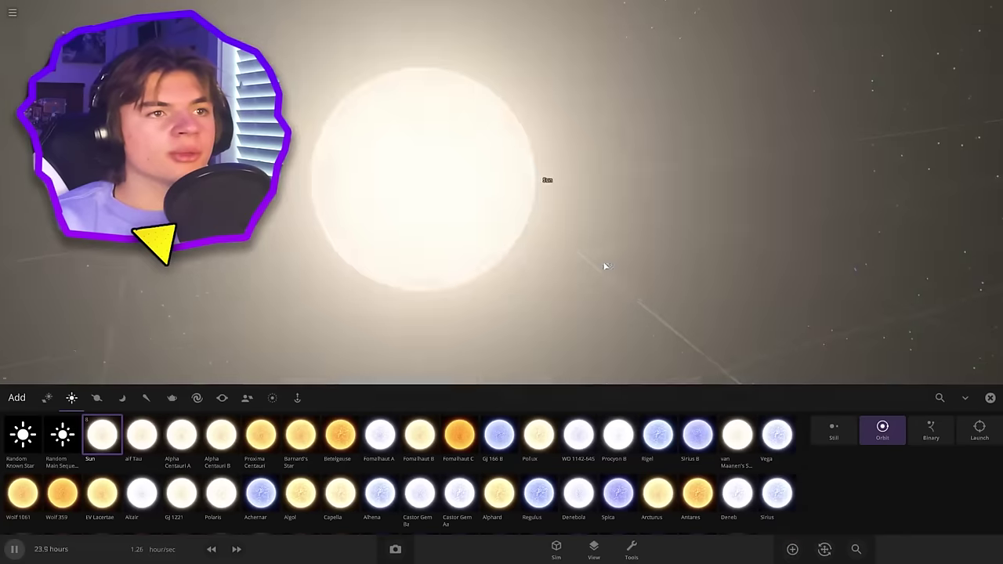
Rename the central star Hoth
{"action": "left_click", "coordinate": [430, 201]}
{"action": "left_click", "coordinate": [948, 224]}
{"action": "type", "text": "Hoa"}
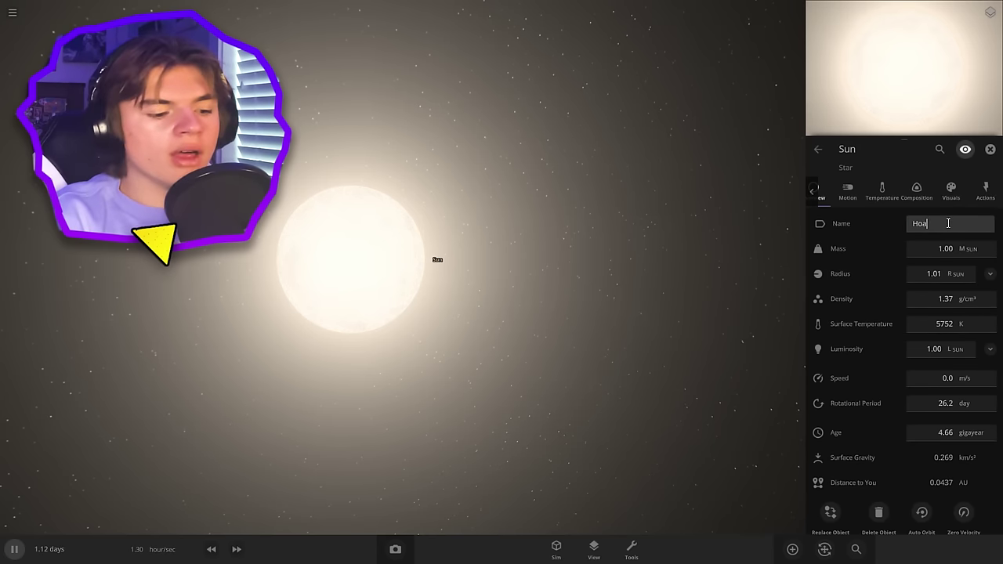
{"action": "type", "text": "th"}
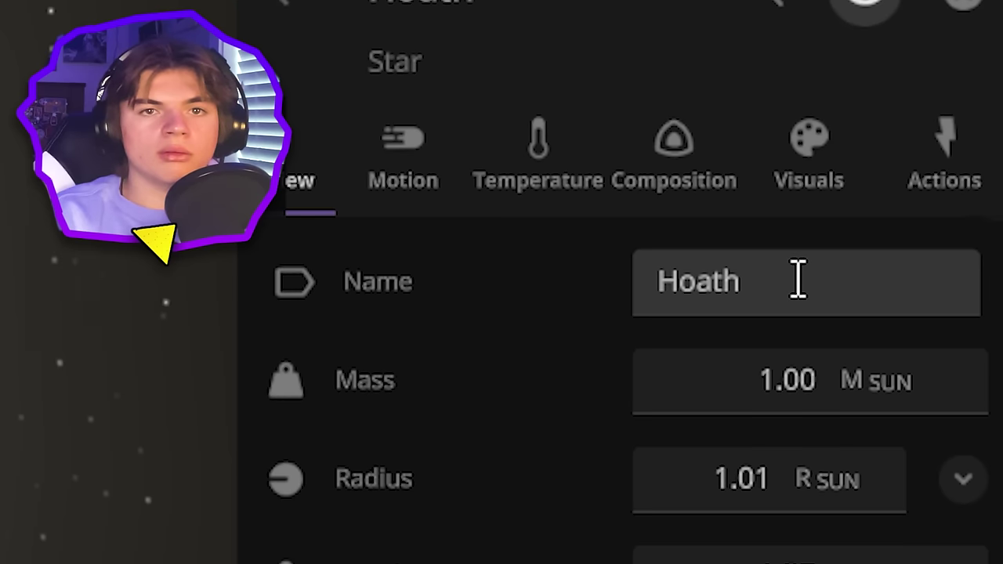
{"action": "left_click", "coordinate": [948, 224]}
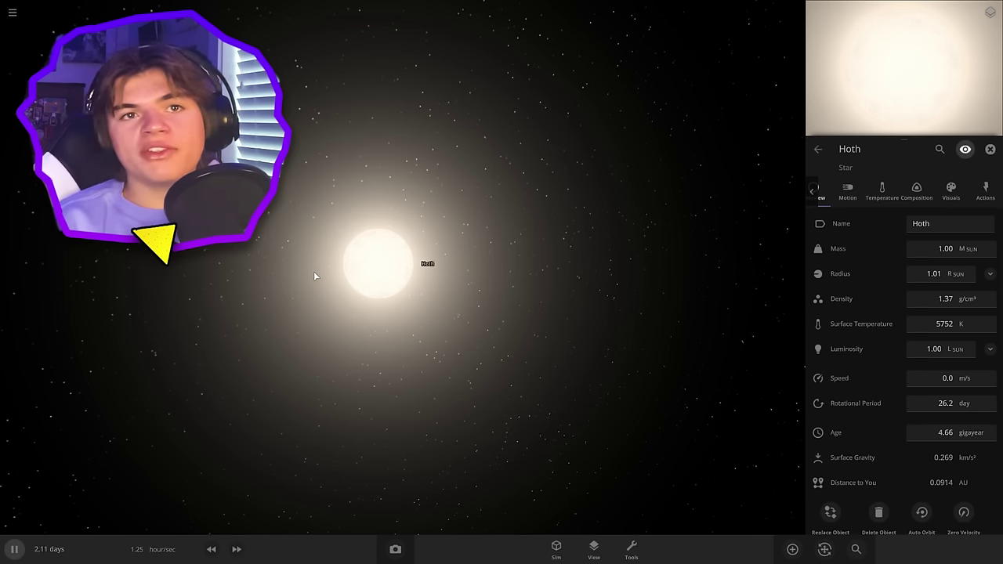
{"action": "scroll", "coordinate": [313, 276], "scroll_direction": "down", "scroll_amount": 3}
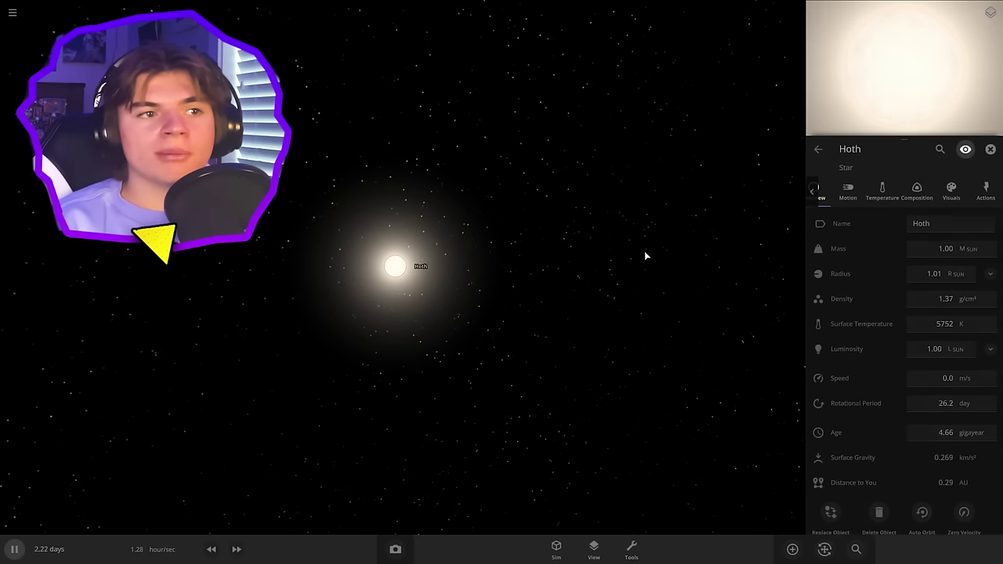
{"action": "key", "text": "Escape"}
Add random planets orbiting the star Hoth and display their orbit paths
{"action": "scroll", "coordinate": [513, 287], "scroll_direction": "down", "scroll_amount": 3}
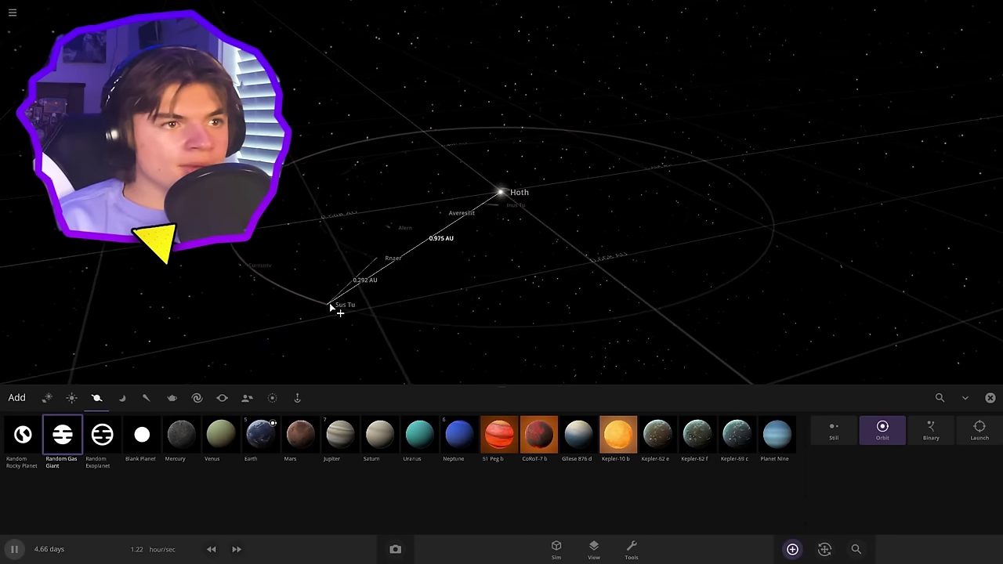
{"action": "key", "text": "Escape"}
{"action": "left_click", "coordinate": [593, 550]}
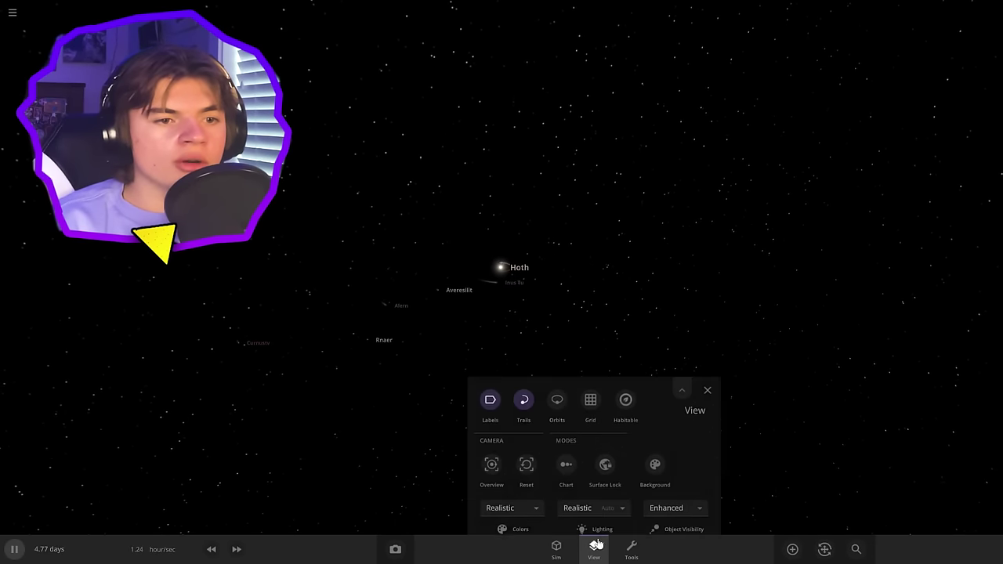
{"action": "left_click", "coordinate": [597, 546]}
{"action": "left_click_drag", "start_coordinate": [465, 416], "coordinate": [519, 444]}
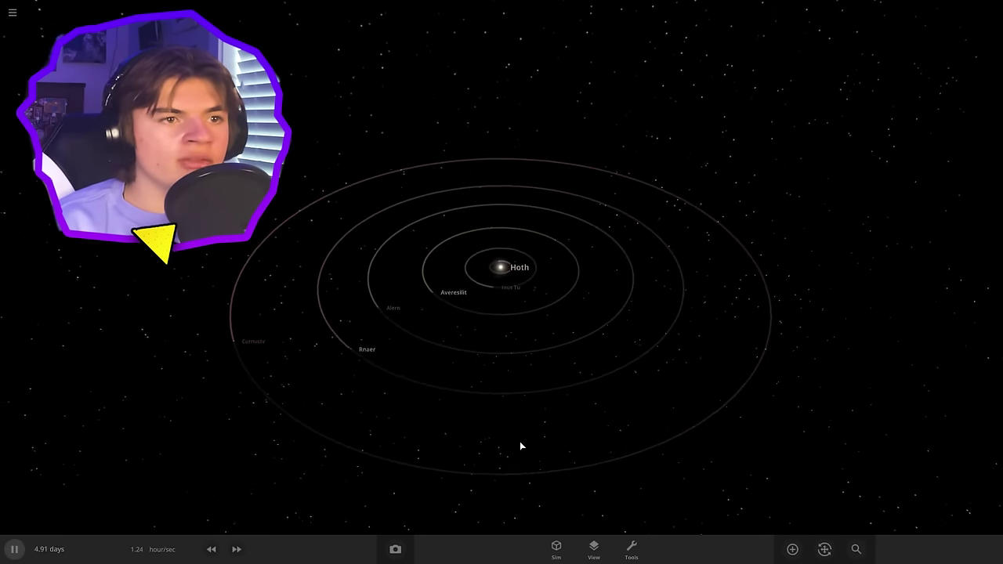
Set up the three outer planets as Jhas, Ancor and Hoth, with Hoth on the outermost orbit
{"action": "double_click", "coordinate": [239, 344]}
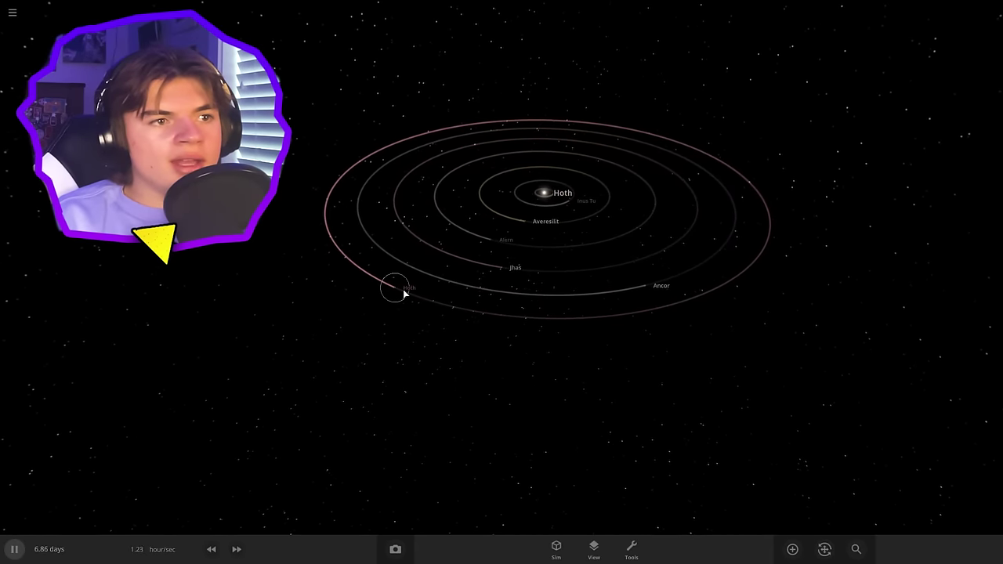
{"action": "double_click", "coordinate": [404, 290]}
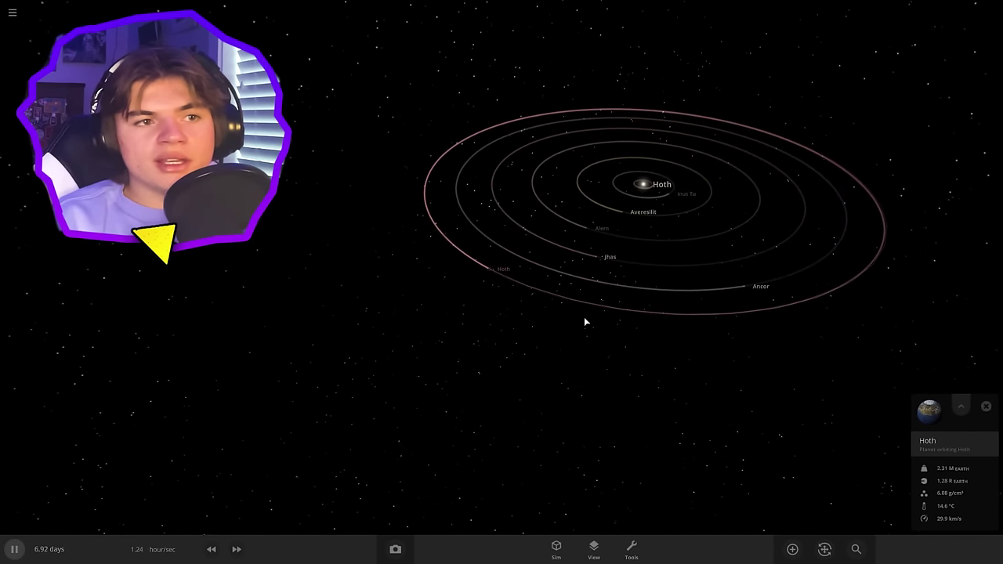
{"action": "left_click_drag", "start_coordinate": [584, 317], "coordinate": [722, 376]}
Give the gas giant Jhas custom cloud bands in six orange, brown and yellow tones
{"action": "left_click", "coordinate": [553, 342]}
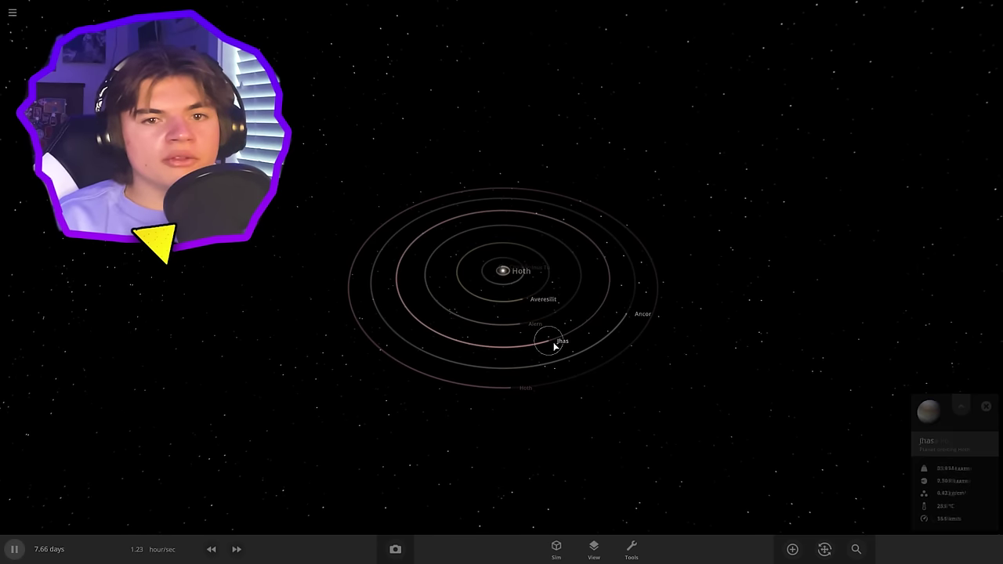
{"action": "double_click", "coordinate": [554, 345]}
{"action": "scroll", "coordinate": [538, 329], "scroll_direction": "up", "scroll_amount": 15}
{"action": "left_click_drag", "start_coordinate": [537, 329], "coordinate": [886, 188]}
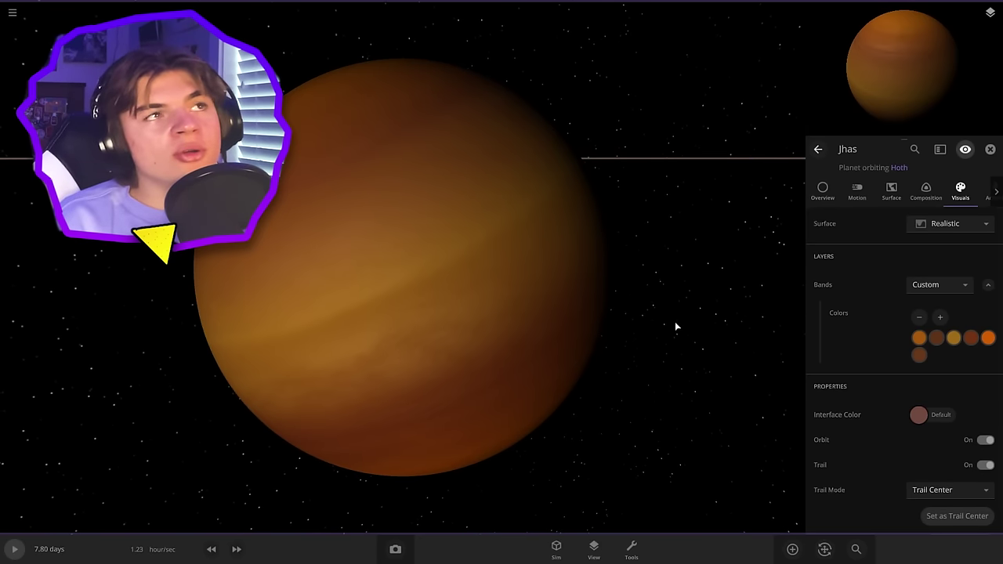
{"action": "scroll", "coordinate": [675, 322], "scroll_direction": "down", "scroll_amount": 5}
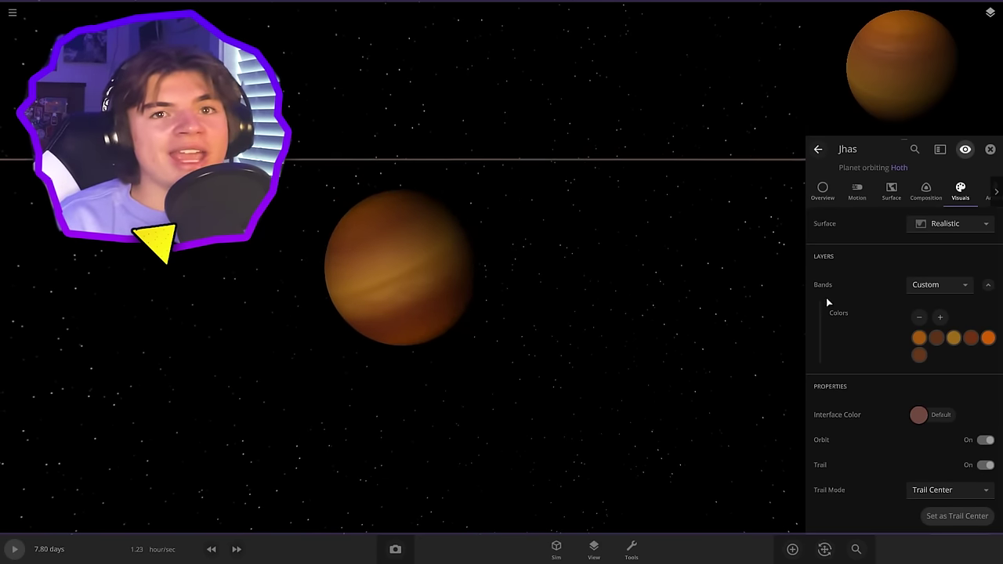
Rename the blue moon orbiting Jhas as Jhas Krill
{"action": "left_click", "coordinate": [992, 154]}
{"action": "double_click", "coordinate": [441, 271]}
{"action": "mouse_move", "coordinate": [662, 260]}
{"action": "left_mouse_down"}
{"action": "mouse_move", "coordinate": [463, 270]}
{"action": "mouse_move", "coordinate": [653, 271]}
{"action": "left_mouse_up"}
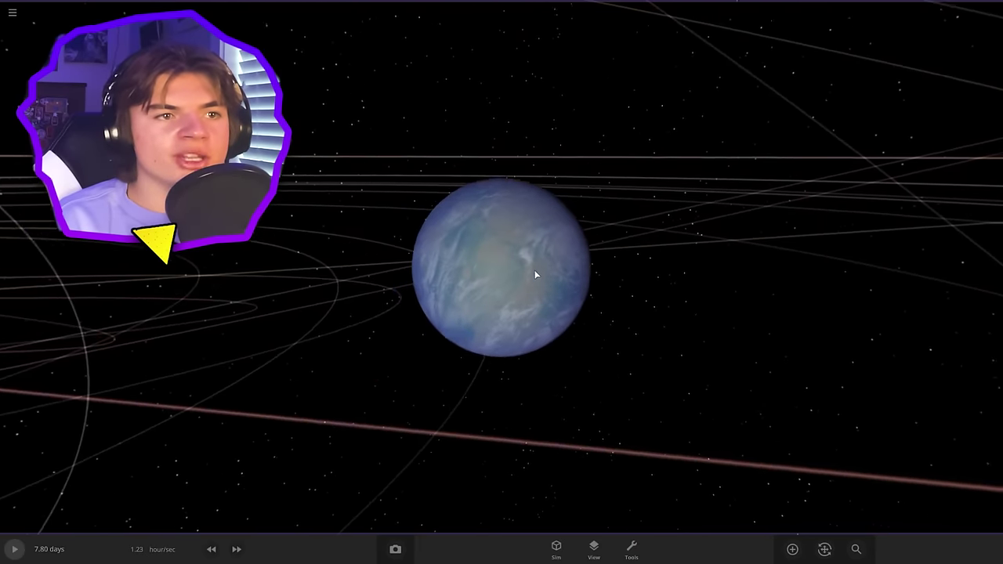
{"action": "left_click", "coordinate": [539, 261]}
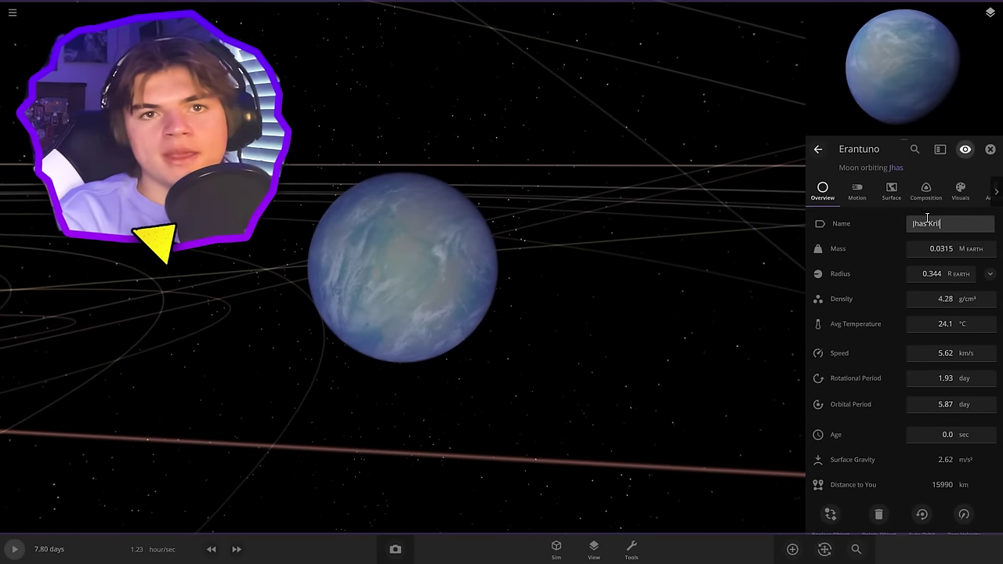
{"action": "left_click_drag", "start_coordinate": [510, 319], "coordinate": [624, 346]}
{"action": "scroll", "coordinate": [616, 343], "scroll_direction": "up", "scroll_amount": 5}
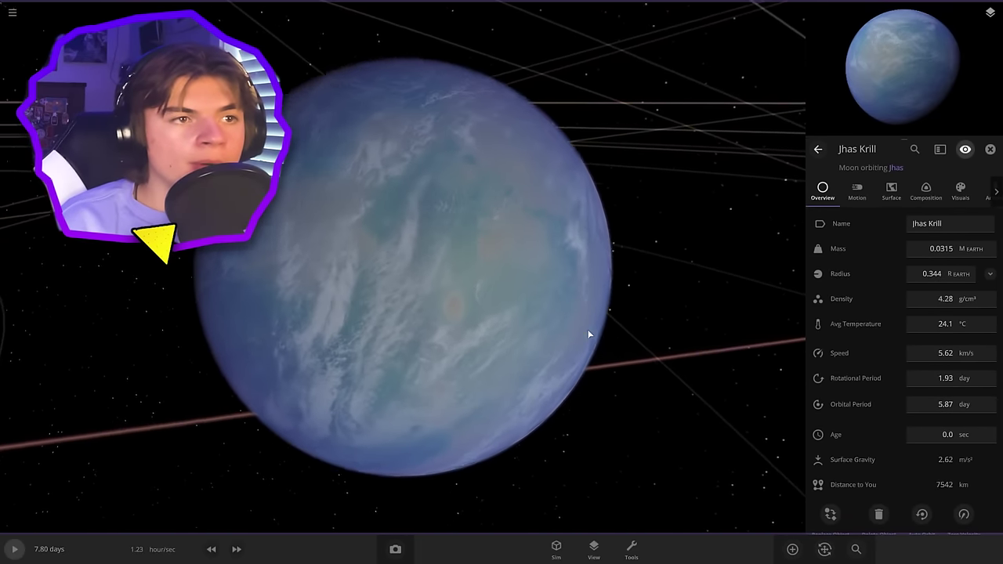
Hide the Atmosphere layer of Jhas Krill, give its vegetation a custom dark green colour and inspect the surface
{"action": "left_click", "coordinate": [959, 190]}
{"action": "left_click", "coordinate": [822, 286]}
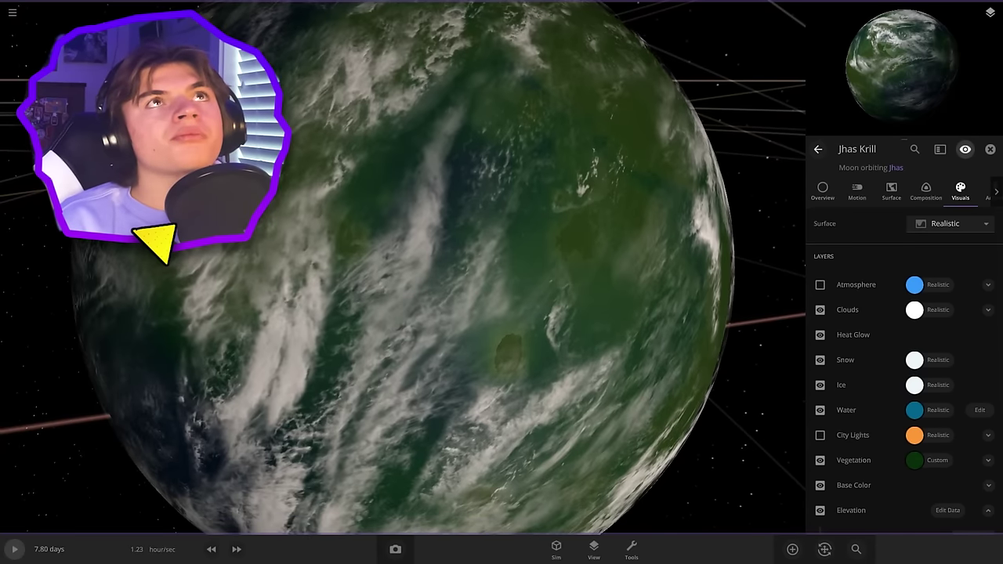
{"action": "scroll", "coordinate": [403, 268], "scroll_direction": "down", "scroll_amount": 3}
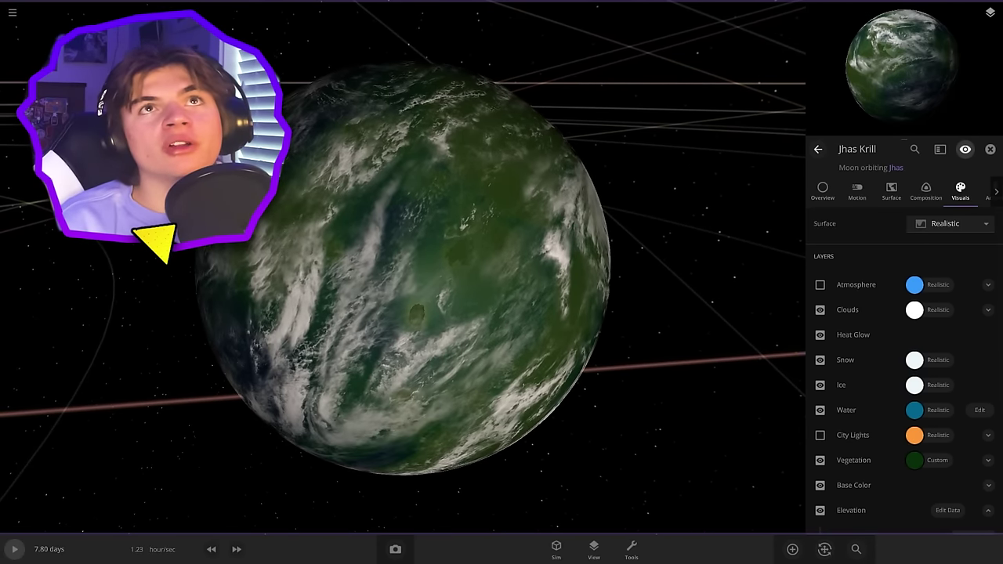
{"action": "right_click_drag", "start_coordinate": [652, 223], "coordinate": [638, 246]}
{"action": "scroll", "coordinate": [640, 244], "scroll_direction": "up", "scroll_amount": 3}
{"action": "scroll", "coordinate": [650, 228], "scroll_direction": "down", "scroll_amount": 5}
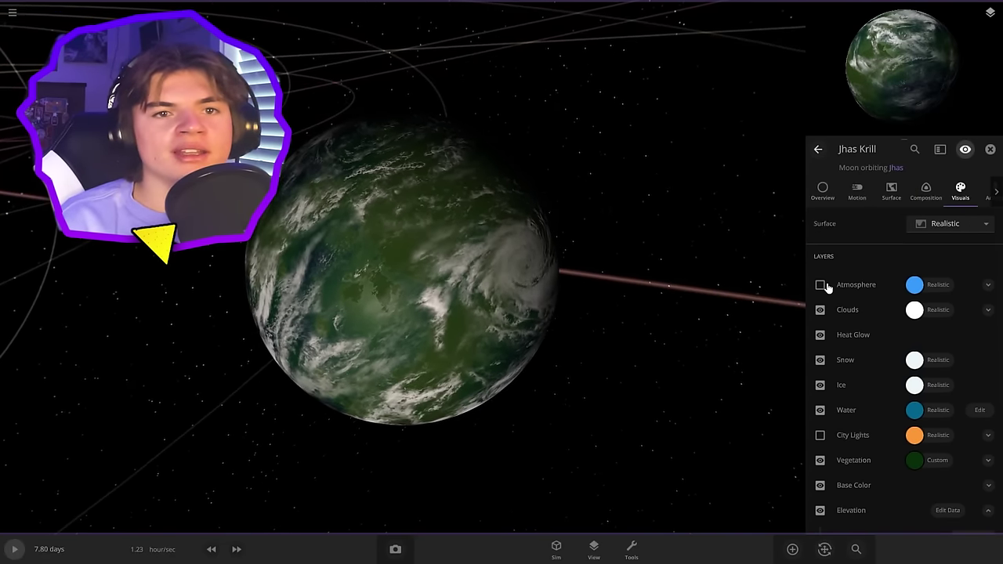
Show the Atmosphere layer of Jhas Krill again and review the moon's core properties and comparison data
{"action": "left_click", "coordinate": [820, 285]}
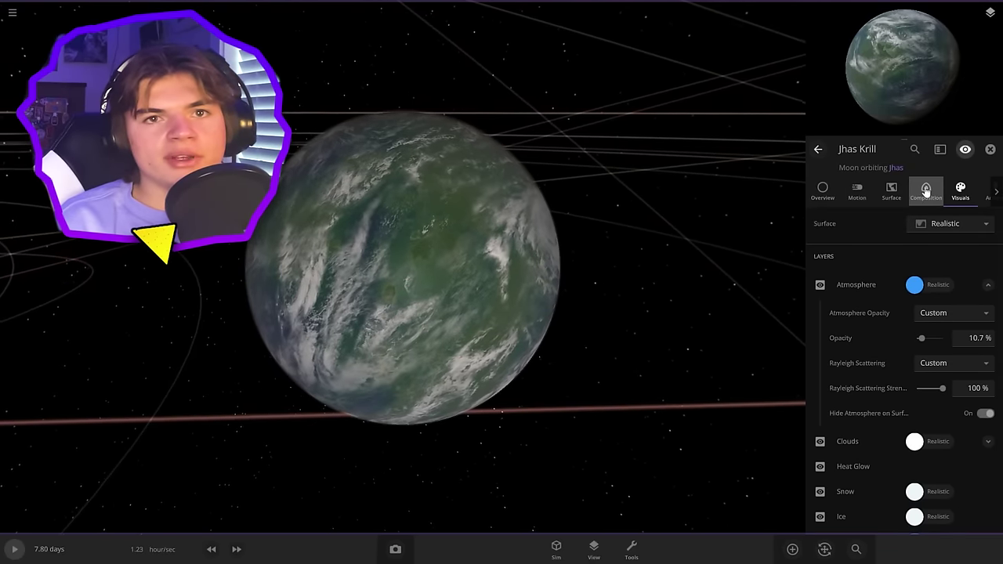
{"action": "left_click", "coordinate": [925, 191]}
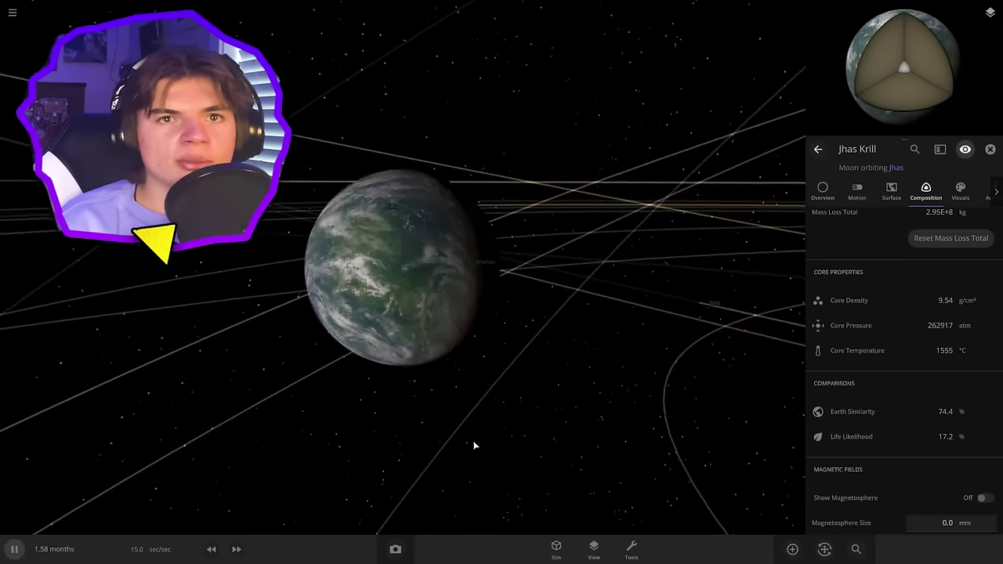
{"action": "scroll", "coordinate": [479, 444], "scroll_direction": "down", "scroll_amount": 10}
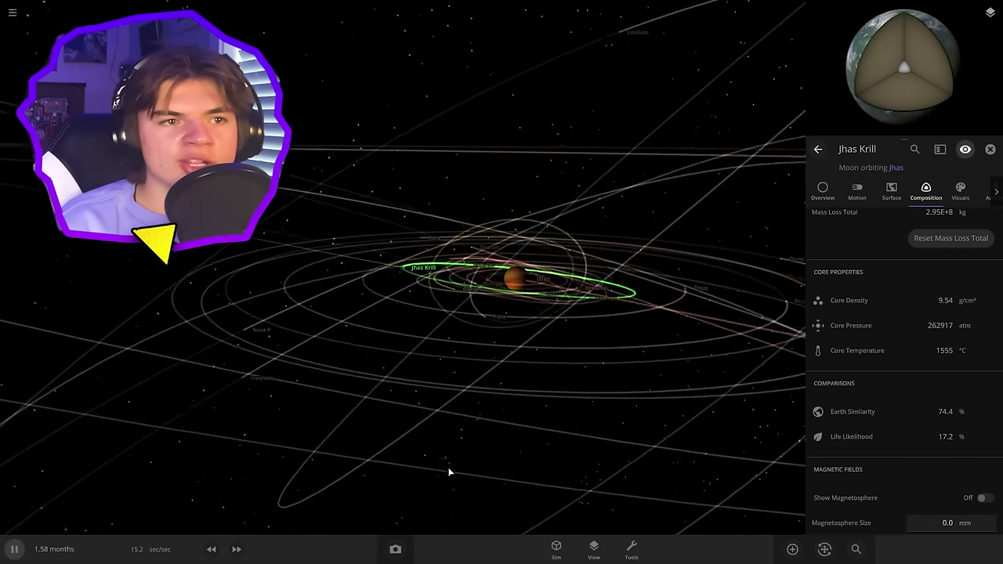
Focus the view on the planet Hoth on the outermost orbit and open its full properties
{"action": "scroll", "coordinate": [449, 471], "scroll_direction": "down", "scroll_amount": 10}
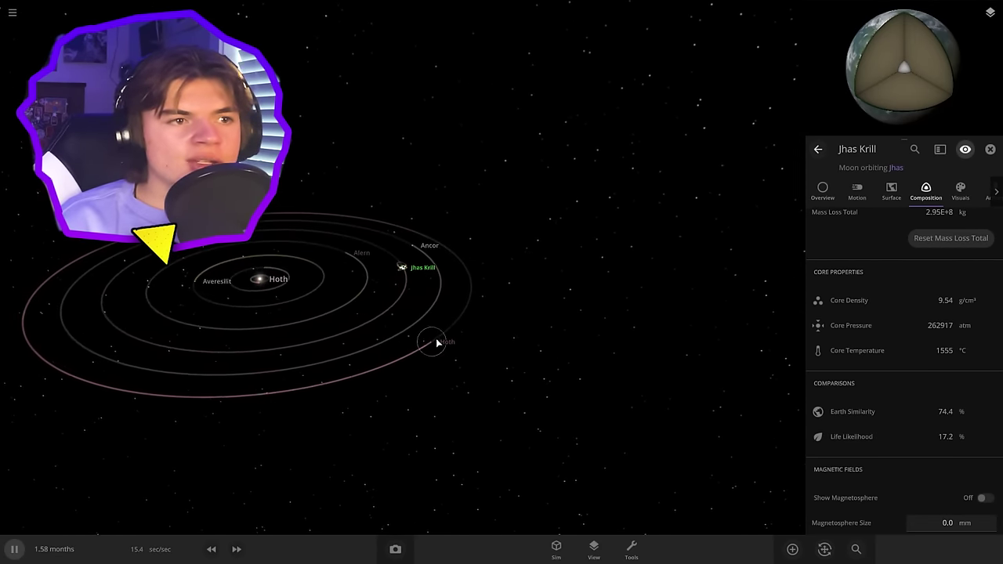
{"action": "double_click", "coordinate": [437, 342]}
{"action": "scroll", "coordinate": [431, 331], "scroll_direction": "down", "scroll_amount": 5}
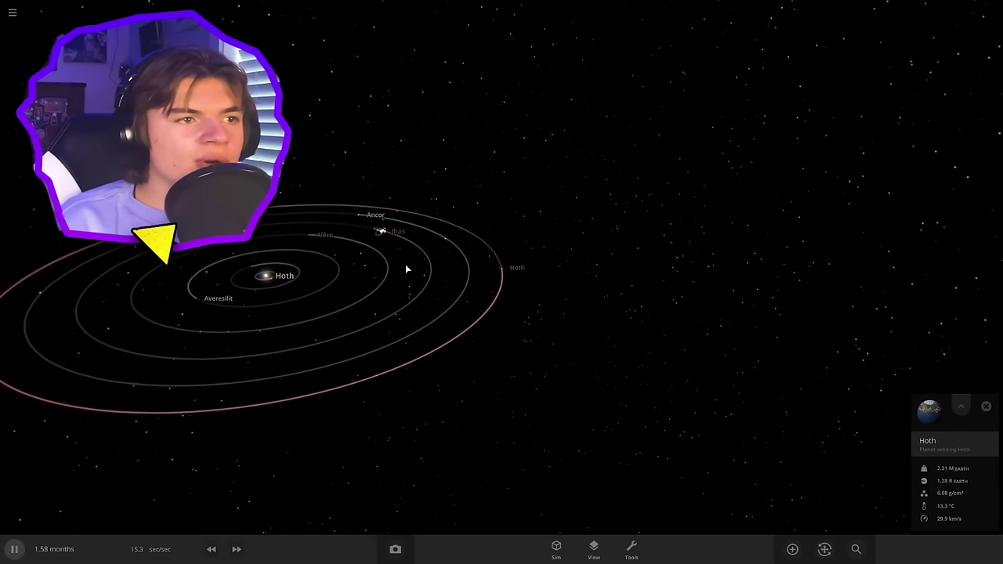
{"action": "right_click_drag", "start_coordinate": [251, 347], "coordinate": [361, 371]}
{"action": "scroll", "coordinate": [523, 293], "scroll_direction": "up", "scroll_amount": 10}
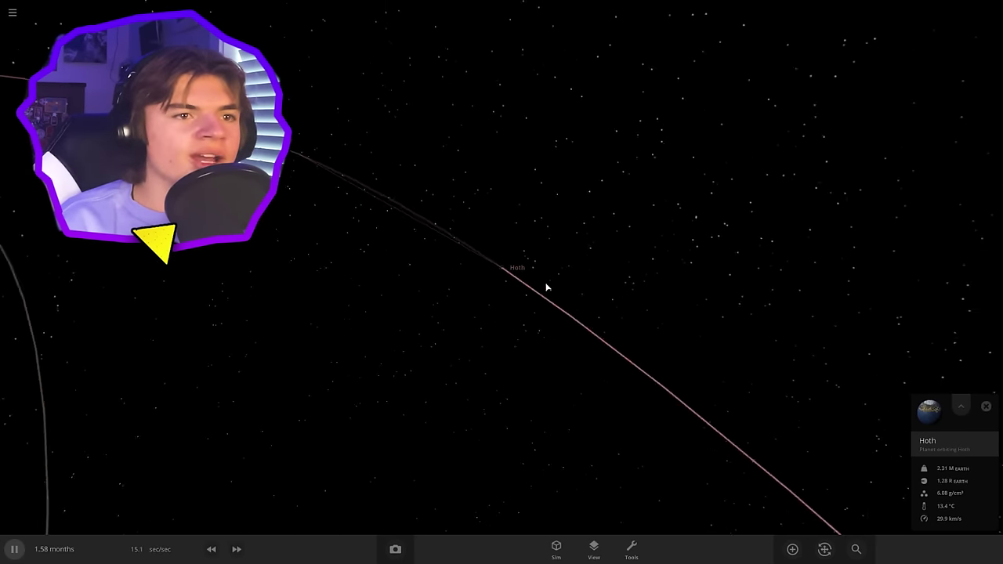
{"action": "scroll", "coordinate": [551, 281], "scroll_direction": "up", "scroll_amount": 8}
{"action": "scroll", "coordinate": [541, 275], "scroll_direction": "down", "scroll_amount": 2}
{"action": "right_click_drag", "start_coordinate": [553, 275], "coordinate": [596, 286]}
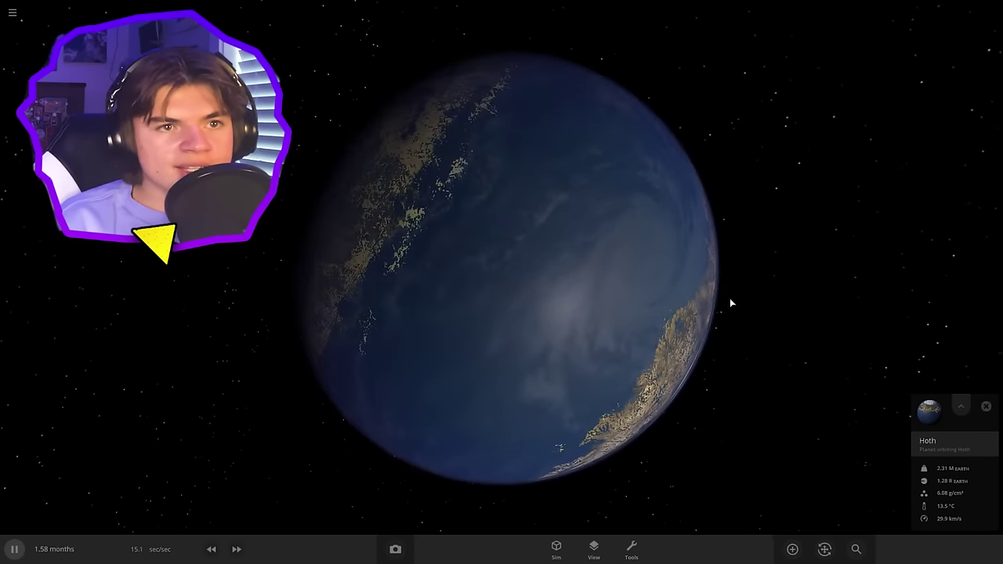
{"action": "left_click", "coordinate": [622, 292]}
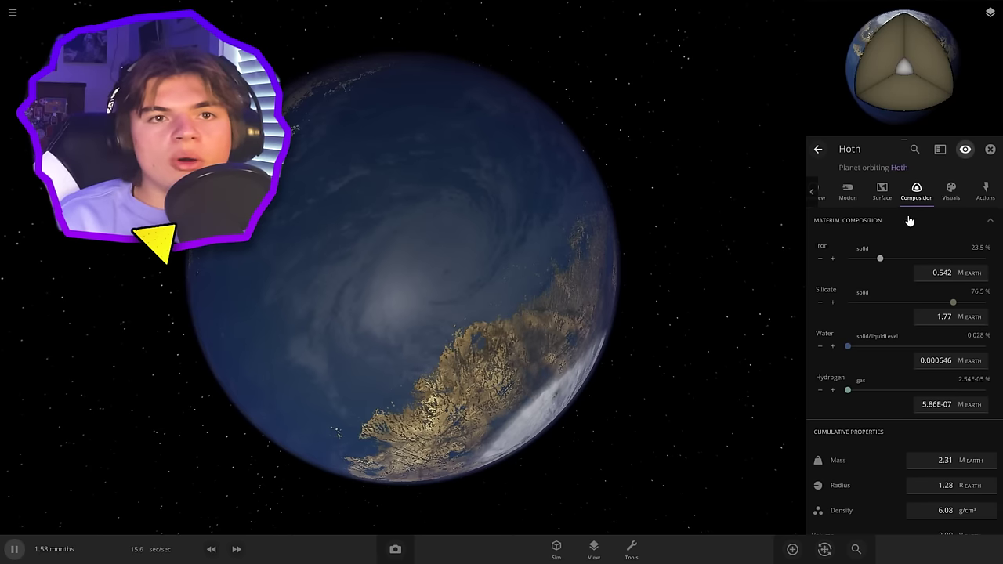
Set the radius of the planet Hoth to 3600 km
{"action": "left_click", "coordinate": [823, 196]}
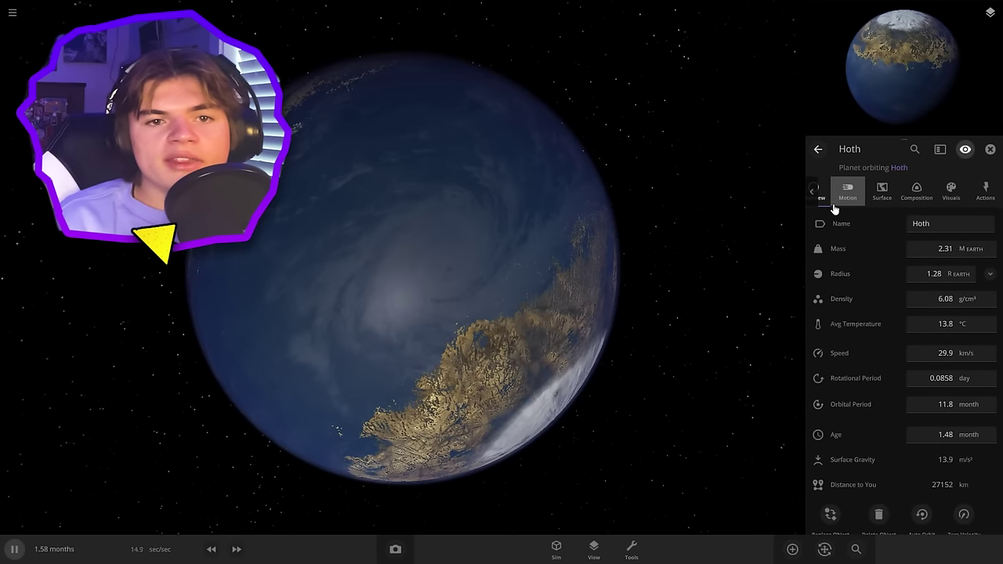
{"action": "left_click", "coordinate": [955, 274]}
{"action": "left_click", "coordinate": [955, 274]}
{"action": "left_click", "coordinate": [962, 324]}
{"action": "left_click", "coordinate": [930, 273]}
{"action": "type", "text": "3600"}
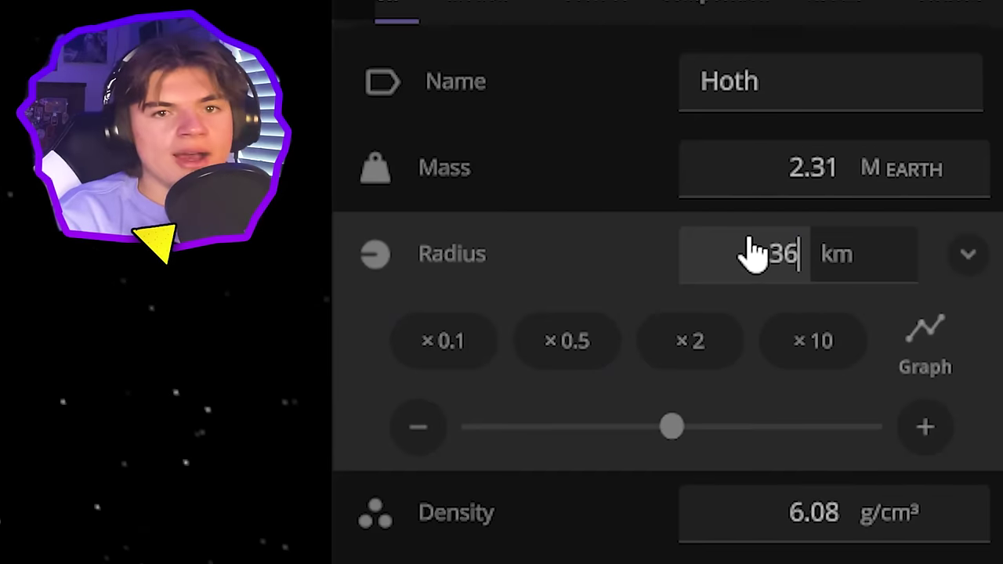
{"action": "key", "text": "Return"}
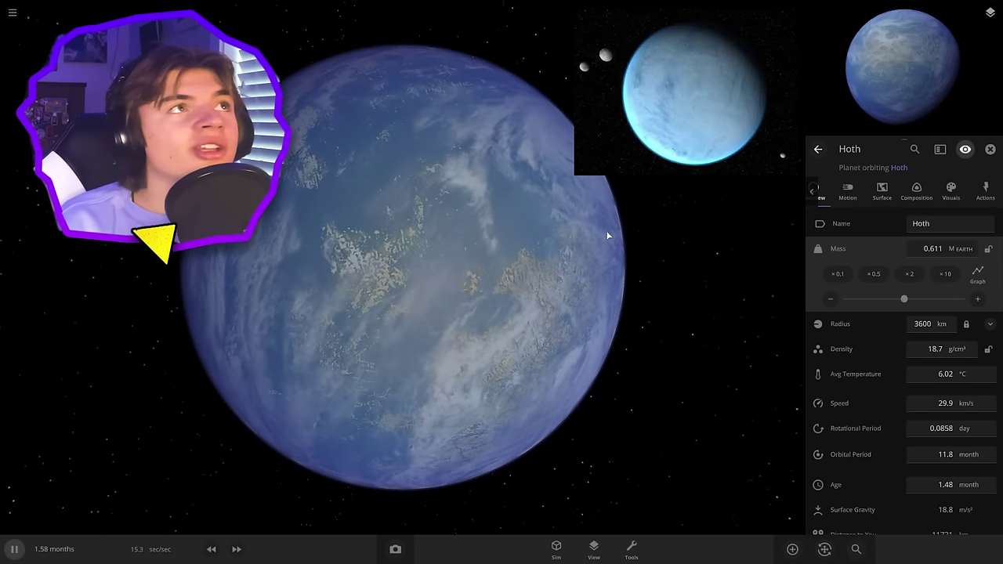
Inspect Hoth's surface up close, freeze all of its water and pause the simulation
{"action": "left_click_drag", "start_coordinate": [644, 242], "coordinate": [568, 218]}
{"action": "scroll", "coordinate": [567, 219], "scroll_direction": "up", "scroll_amount": 2}
{"action": "scroll", "coordinate": [566, 217], "scroll_direction": "up", "scroll_amount": 3}
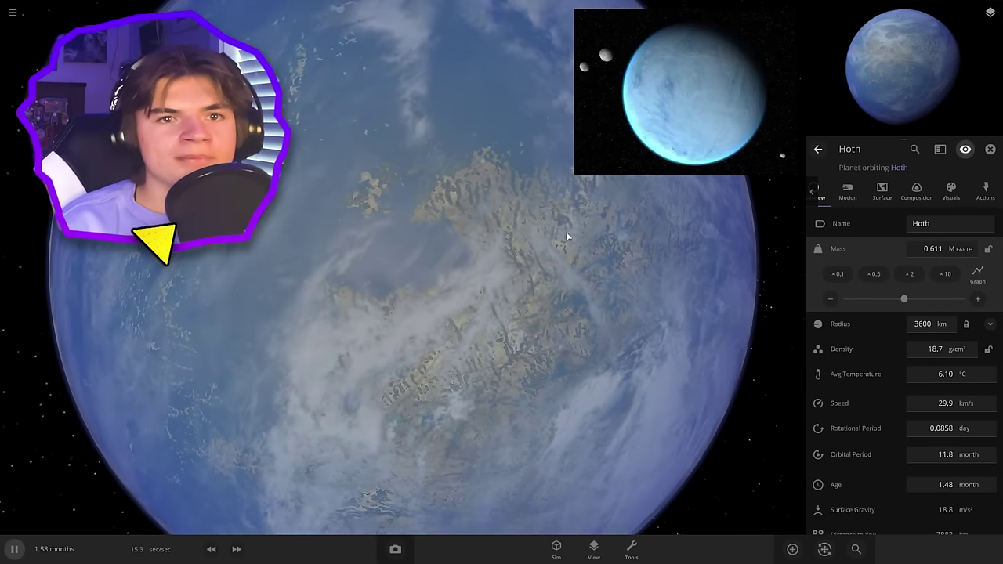
{"action": "scroll", "coordinate": [566, 231], "scroll_direction": "down", "scroll_amount": 3}
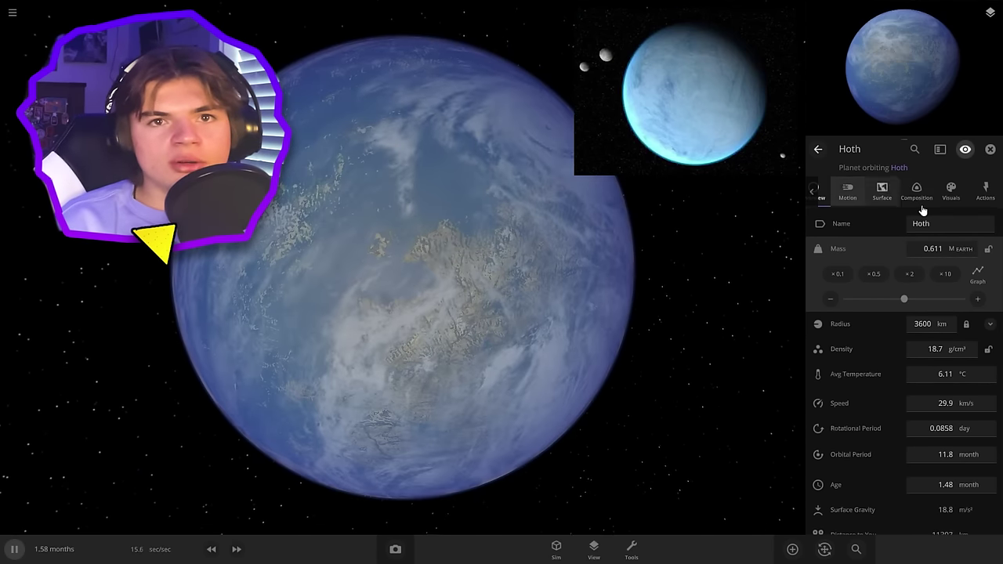
{"action": "left_click", "coordinate": [893, 196]}
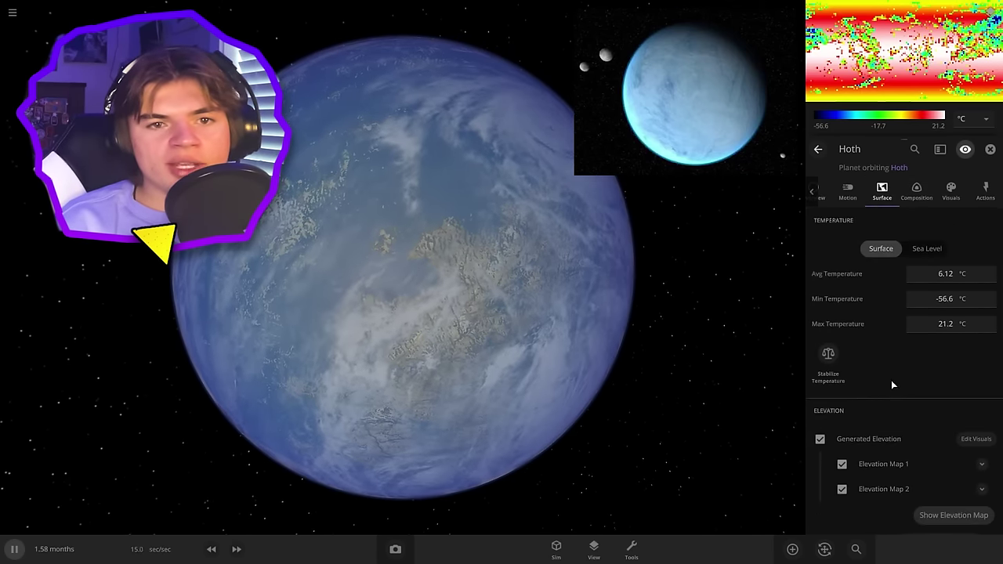
{"action": "scroll", "coordinate": [894, 377], "scroll_direction": "down", "scroll_amount": 3}
{"action": "left_click", "coordinate": [889, 449]}
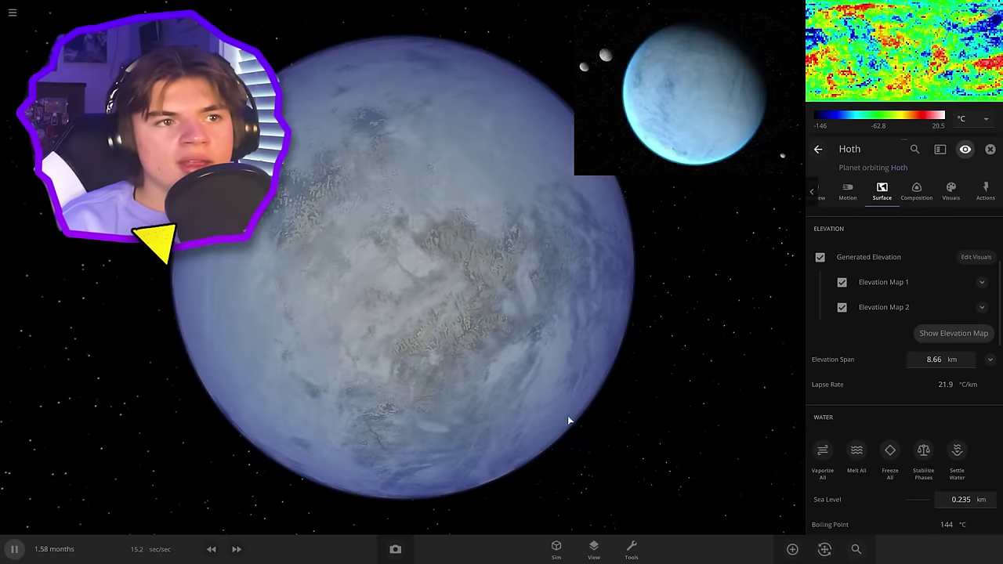
{"action": "key", "text": "space"}
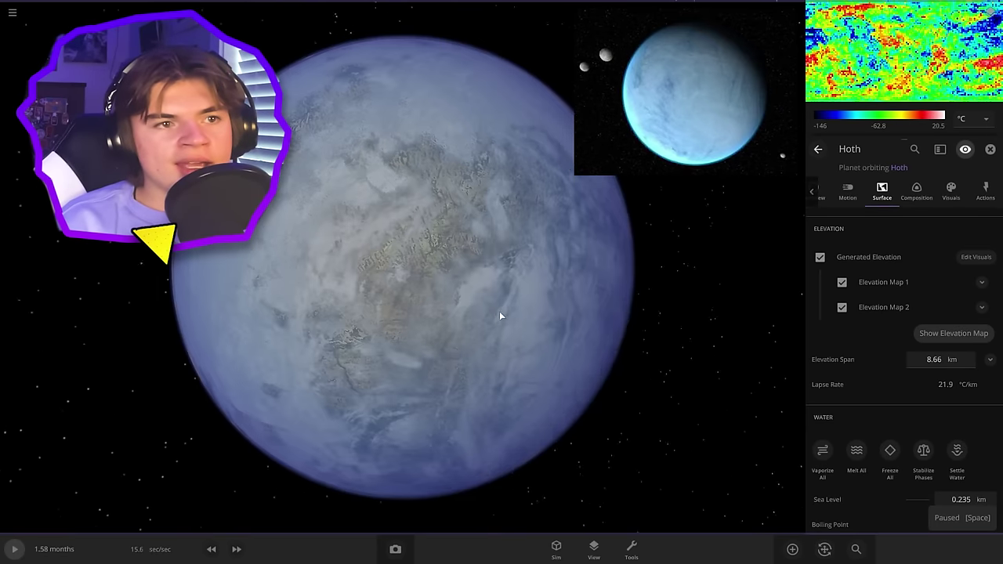
{"action": "left_click_drag", "start_coordinate": [615, 382], "coordinate": [400, 346]}
Set the middle tone of Hoth's custom base color to light blue (#5AC8FE) with a contrast of 0.00
{"action": "left_click", "coordinate": [952, 189]}
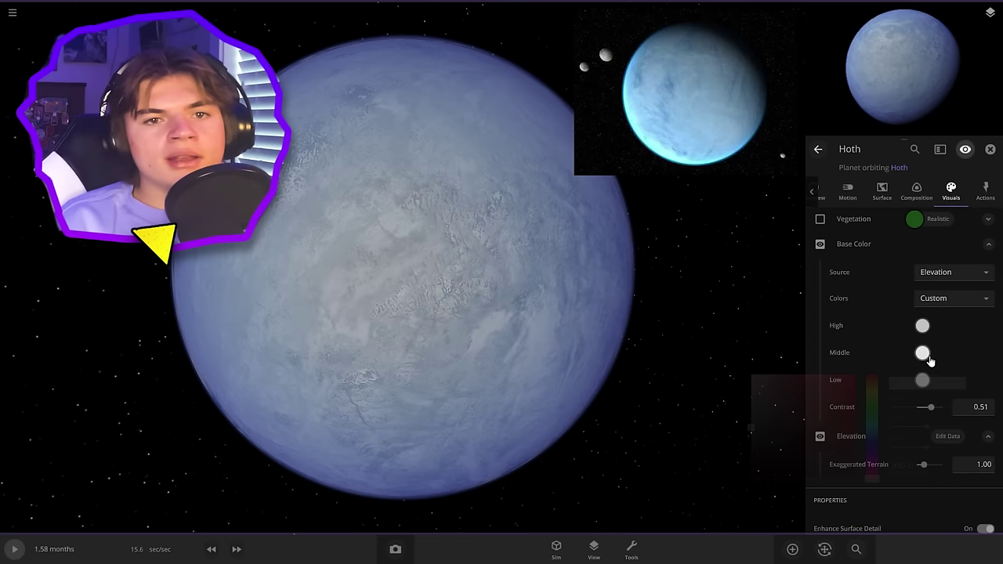
{"action": "left_click", "coordinate": [927, 357]}
{"action": "left_click_drag", "start_coordinate": [830, 360], "coordinate": [837, 340]}
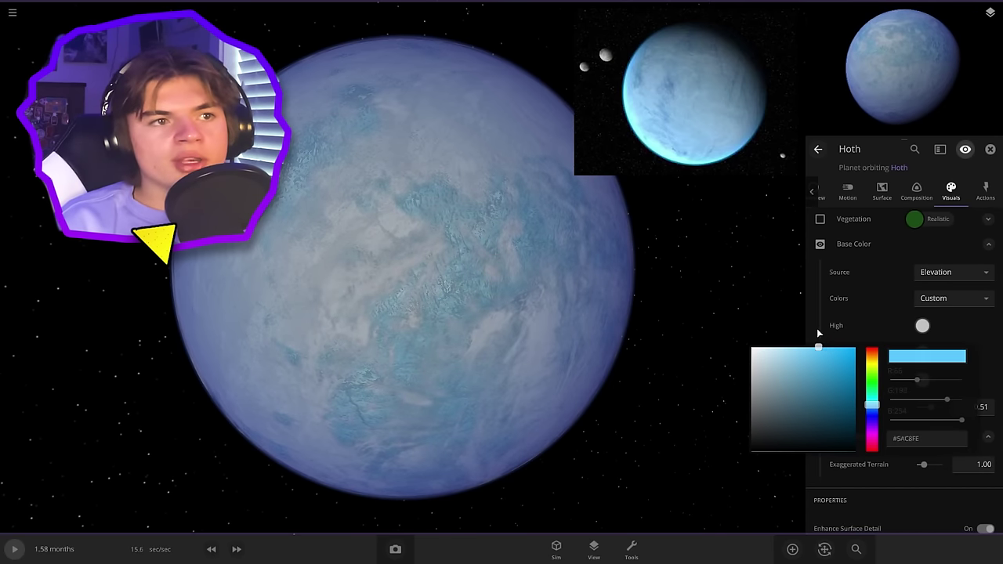
{"action": "left_click", "coordinate": [737, 374]}
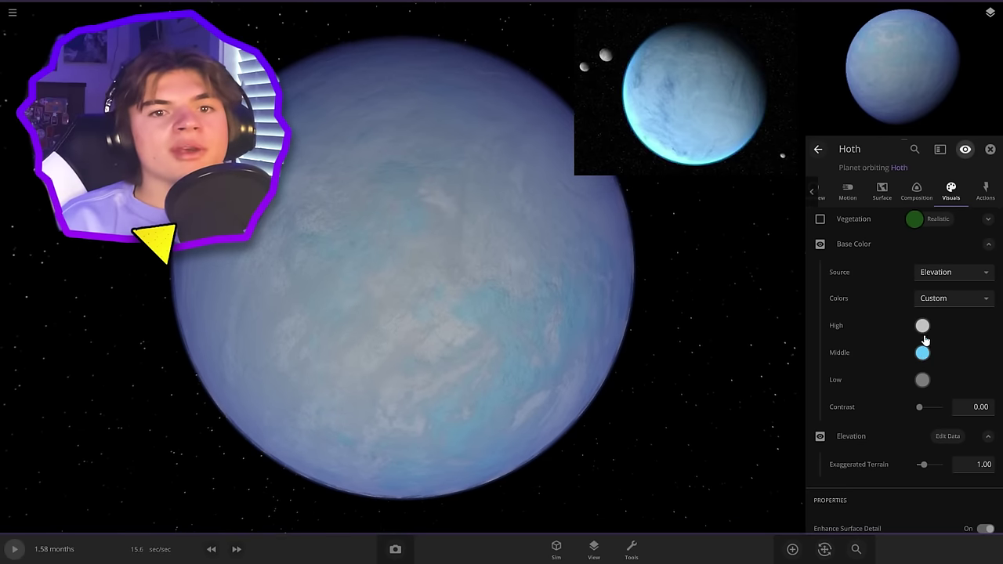
Darken the middle tone of Hoth's base color to a muted blue and inspect the planet up close
{"action": "left_click", "coordinate": [922, 353]}
{"action": "left_click", "coordinate": [821, 374]}
{"action": "left_click", "coordinate": [743, 355]}
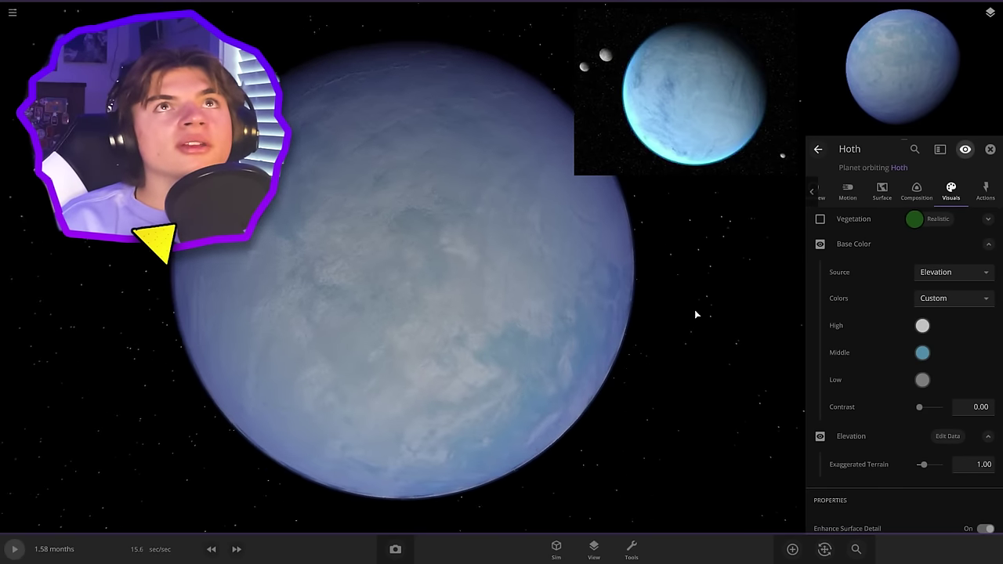
{"action": "scroll", "coordinate": [692, 304], "scroll_direction": "up", "scroll_amount": 1}
{"action": "scroll", "coordinate": [694, 304], "scroll_direction": "up", "scroll_amount": 2}
{"action": "scroll", "coordinate": [693, 304], "scroll_direction": "down", "scroll_amount": 2}
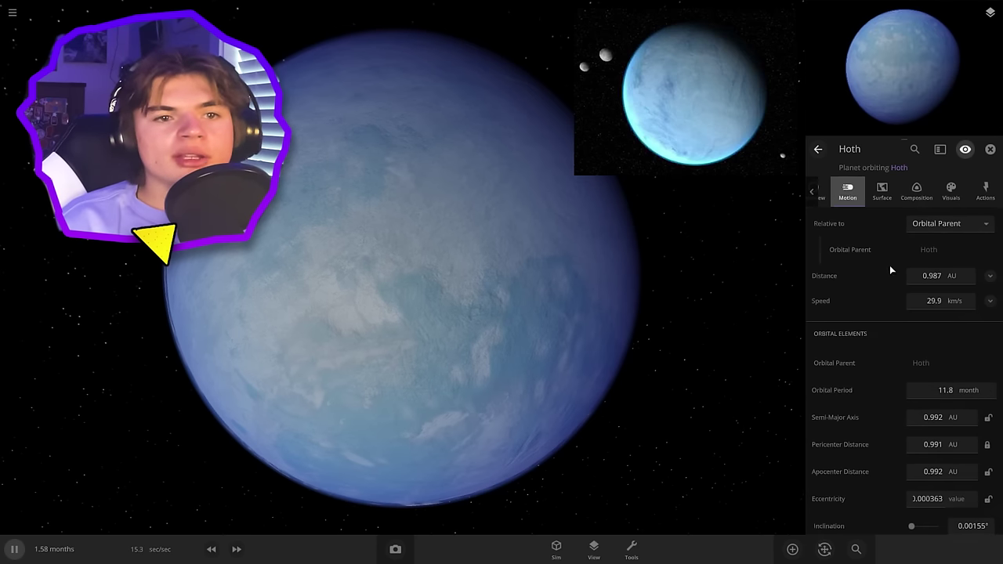
Set Hoth's orbital period to 526 days
{"action": "scroll", "coordinate": [872, 358], "scroll_direction": "down", "scroll_amount": 3}
{"action": "left_click", "coordinate": [824, 246]}
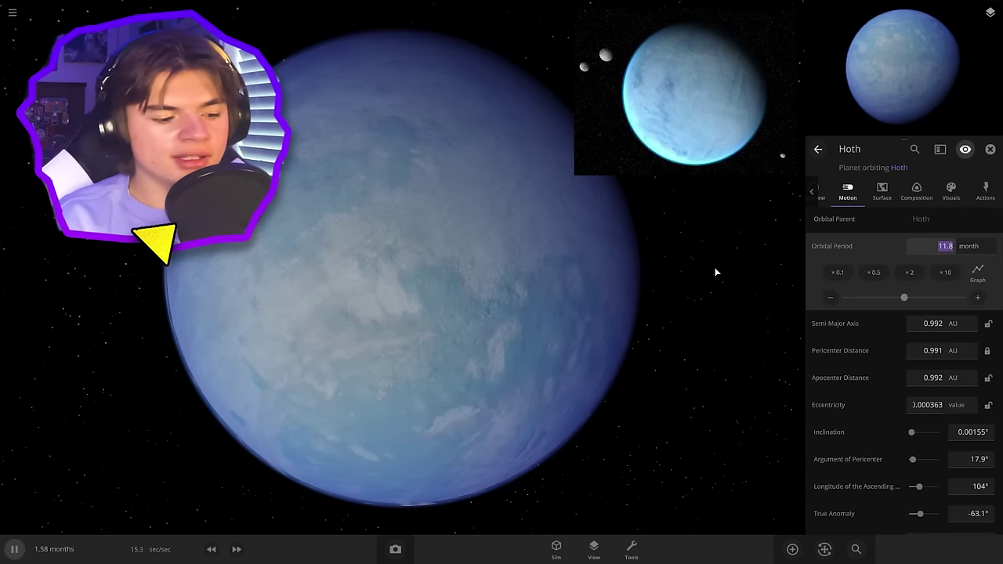
{"action": "type", "text": "526"}
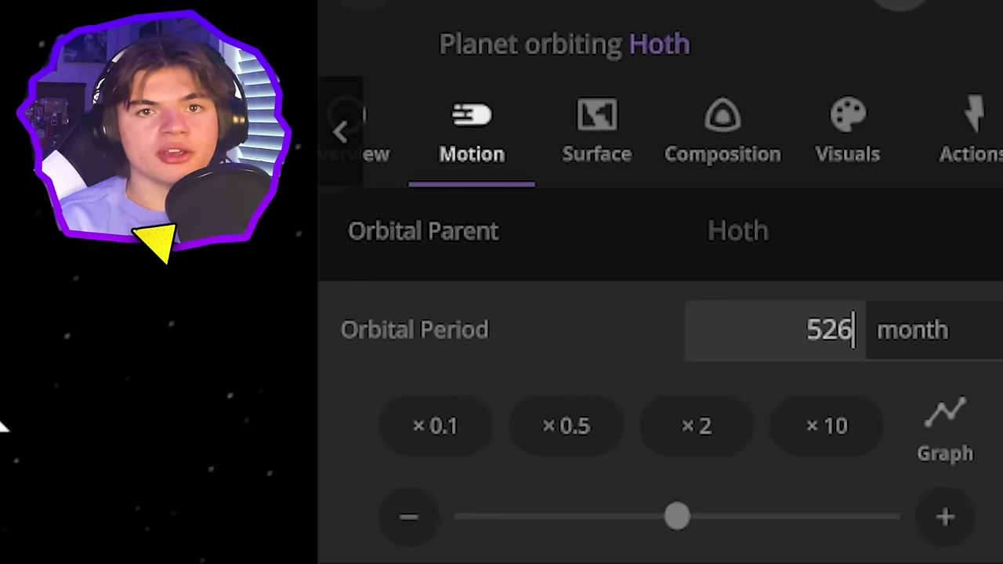
{"action": "key", "text": "Return"}
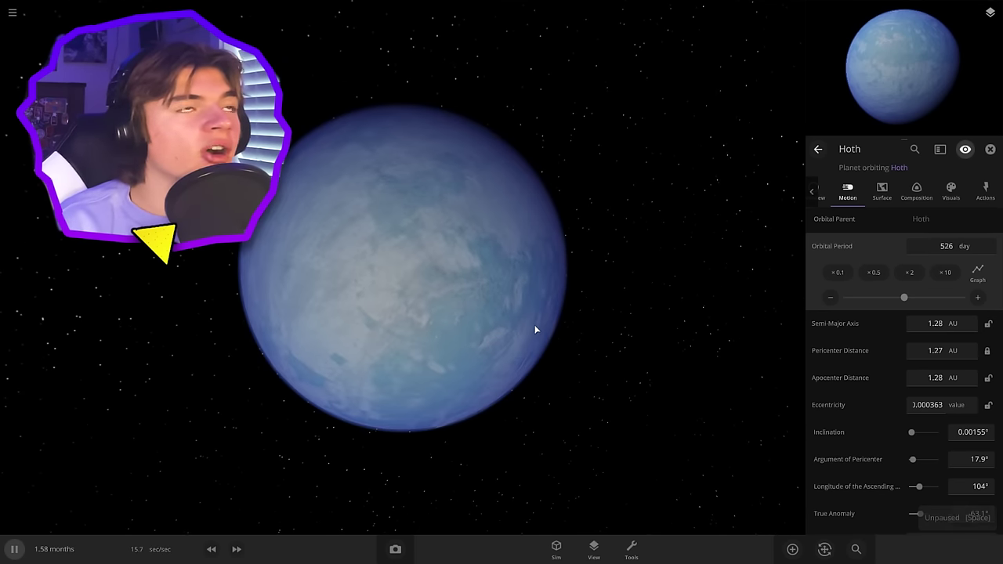
Set Hoth's rotational period to 24 hours and return to the planet's overview
{"action": "scroll", "coordinate": [837, 345], "scroll_direction": "down", "scroll_amount": 10}
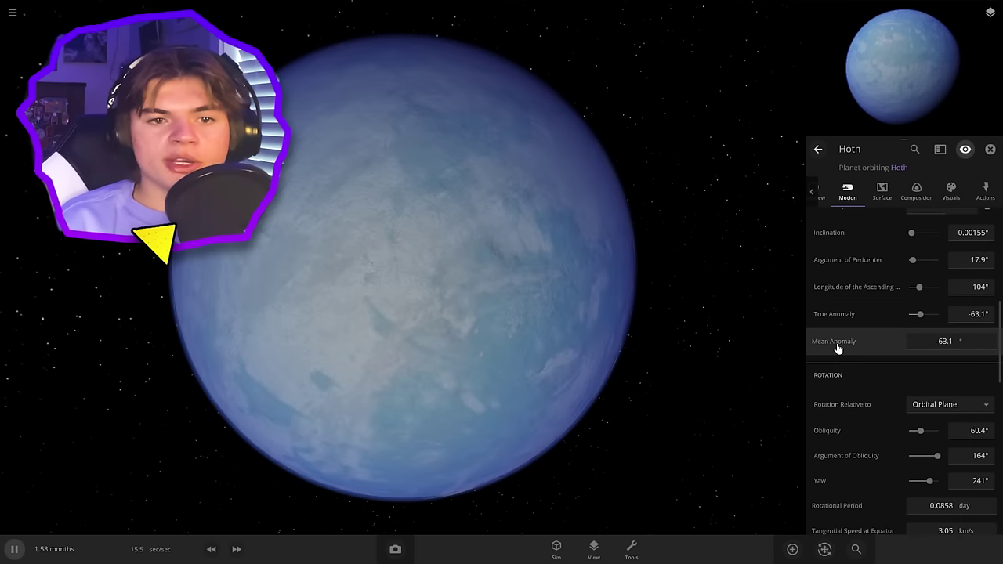
{"action": "left_click", "coordinate": [916, 279]}
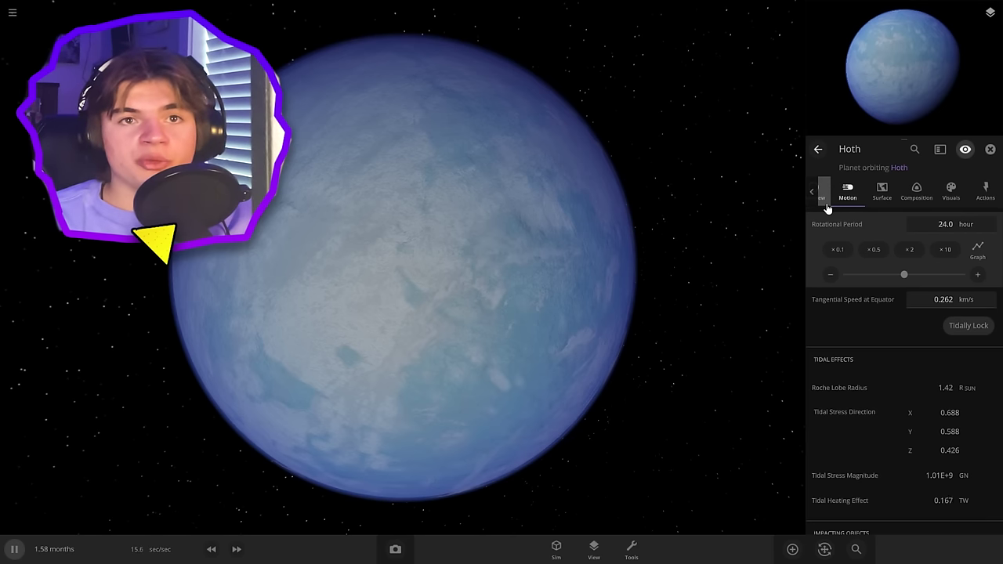
{"action": "left_click", "coordinate": [822, 196]}
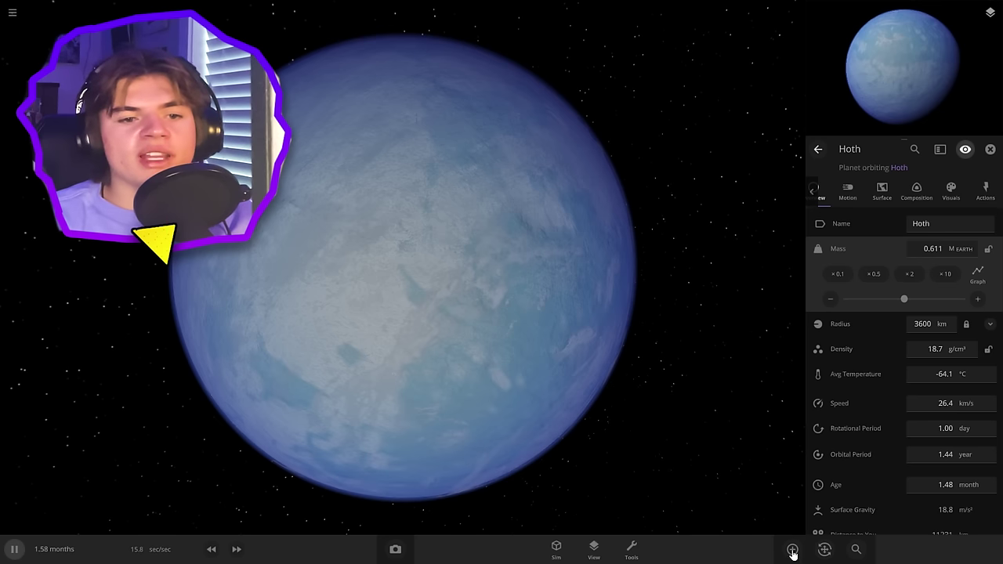
Finish adding a small gray moon in orbit around Hoth and review the planet's water and composition data
{"action": "key", "text": "Escape"}
{"action": "scroll", "coordinate": [556, 294], "scroll_direction": "down", "scroll_amount": 6}
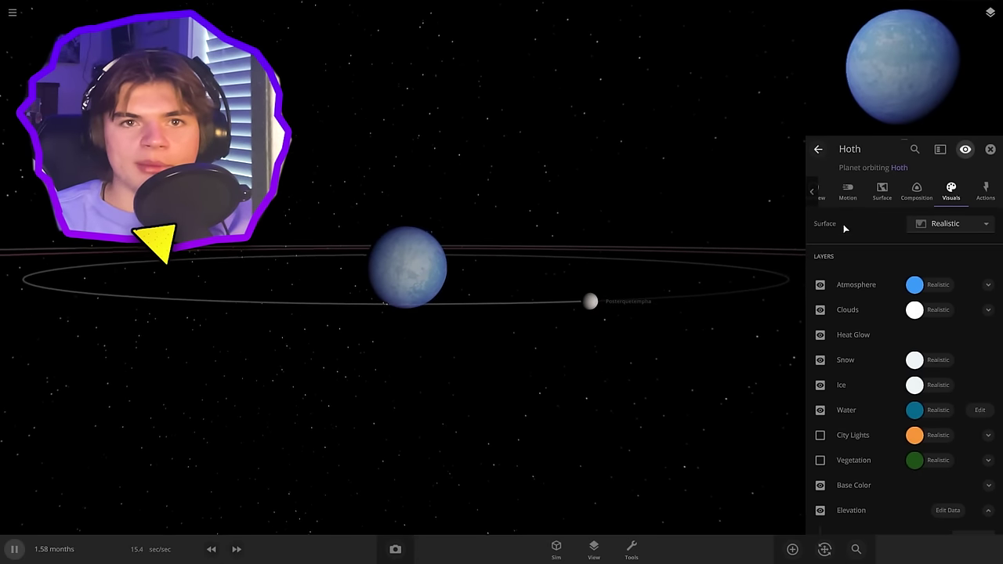
{"action": "left_click", "coordinate": [882, 192]}
{"action": "scroll", "coordinate": [920, 343], "scroll_direction": "down", "scroll_amount": 5}
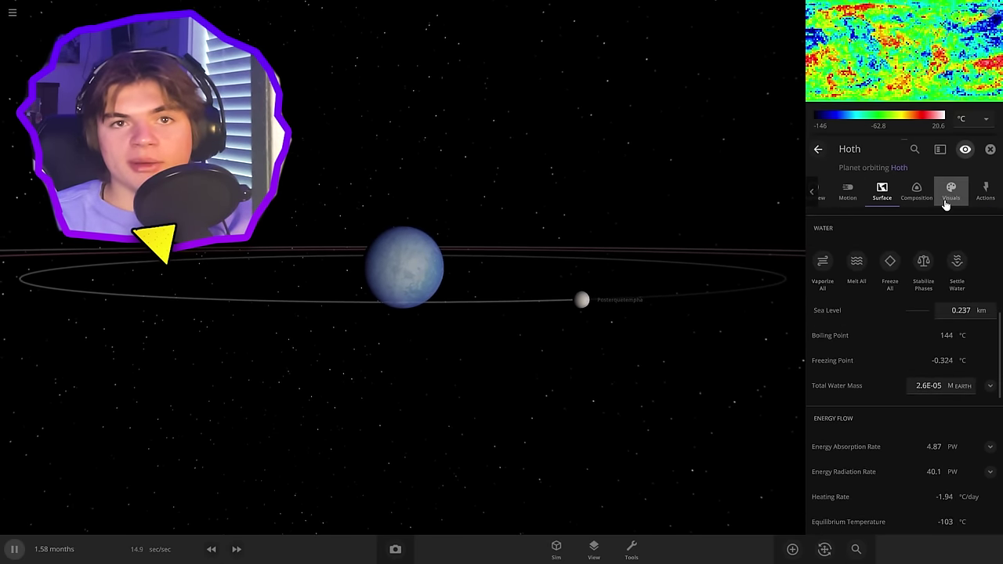
{"action": "left_click", "coordinate": [916, 192]}
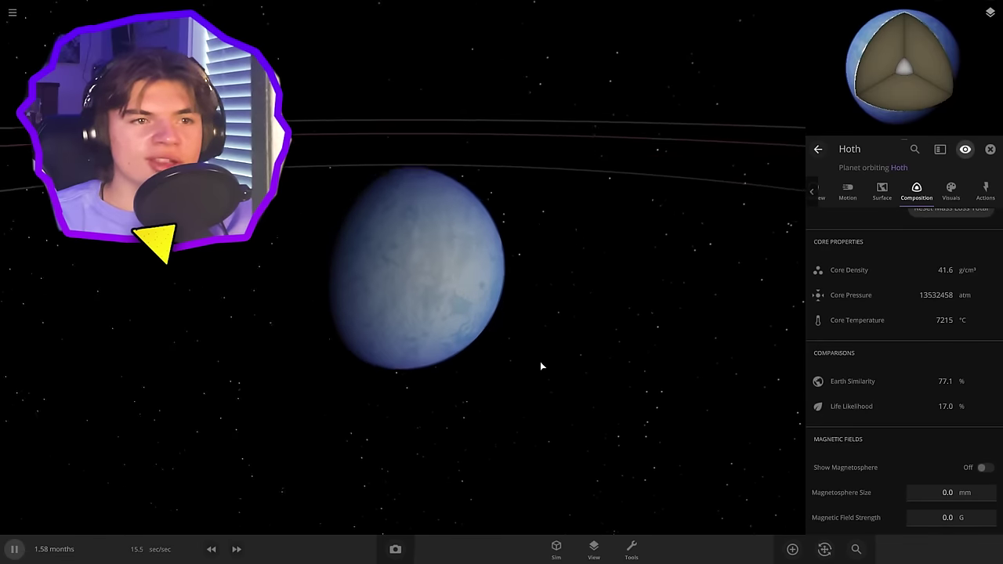
{"action": "scroll", "coordinate": [488, 351], "scroll_direction": "up", "scroll_amount": 3}
Examine the orbits of the whole Hoth system, including the gas giant Jhas and its moon Jhas Krill
{"action": "scroll", "coordinate": [489, 363], "scroll_direction": "down", "scroll_amount": 8}
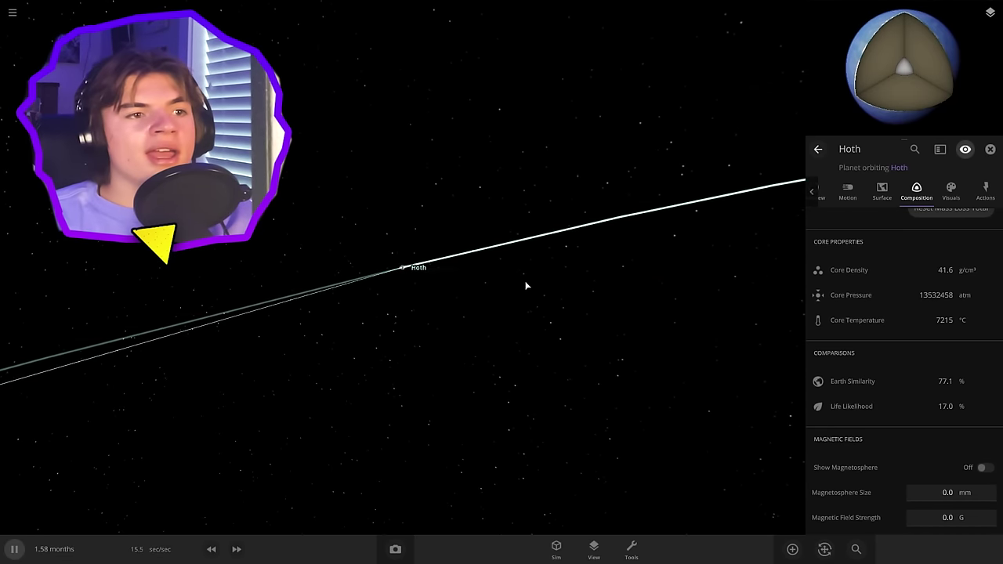
{"action": "scroll", "coordinate": [525, 285], "scroll_direction": "down", "scroll_amount": 5}
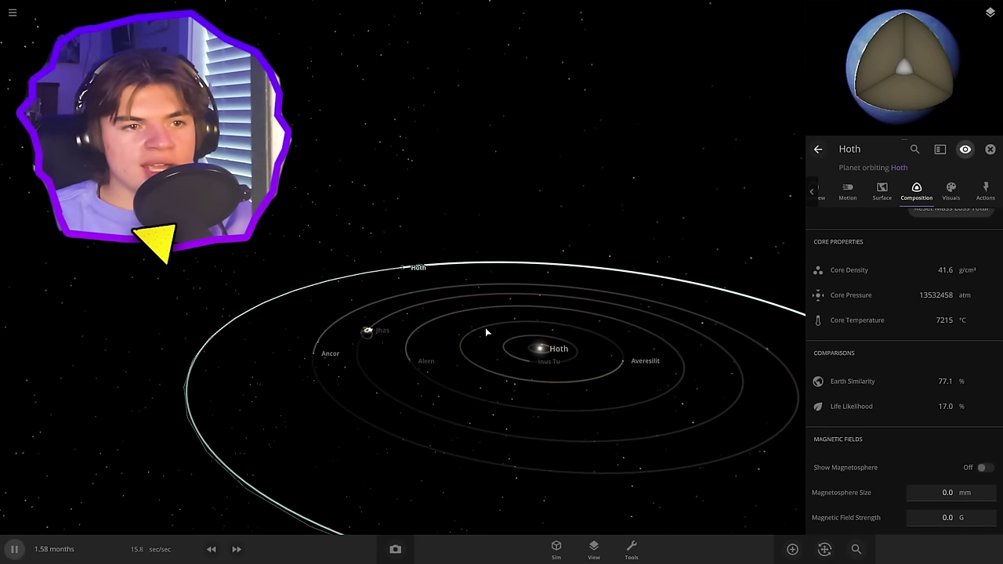
{"action": "left_click_drag", "start_coordinate": [444, 338], "coordinate": [438, 371]}
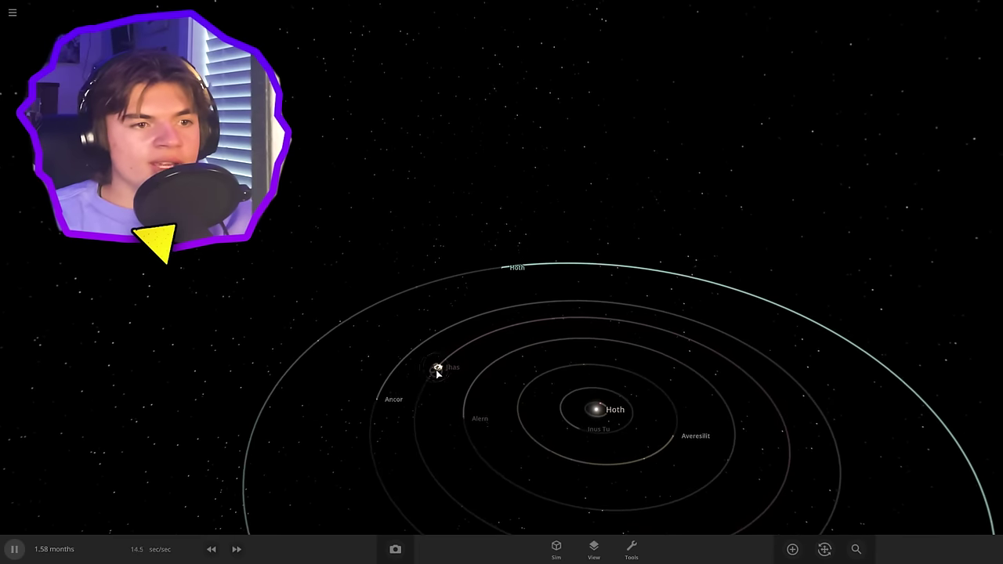
{"action": "double_click", "coordinate": [442, 368]}
{"action": "left_click_drag", "start_coordinate": [533, 294], "coordinate": [555, 223]}
{"action": "double_click", "coordinate": [459, 391]}
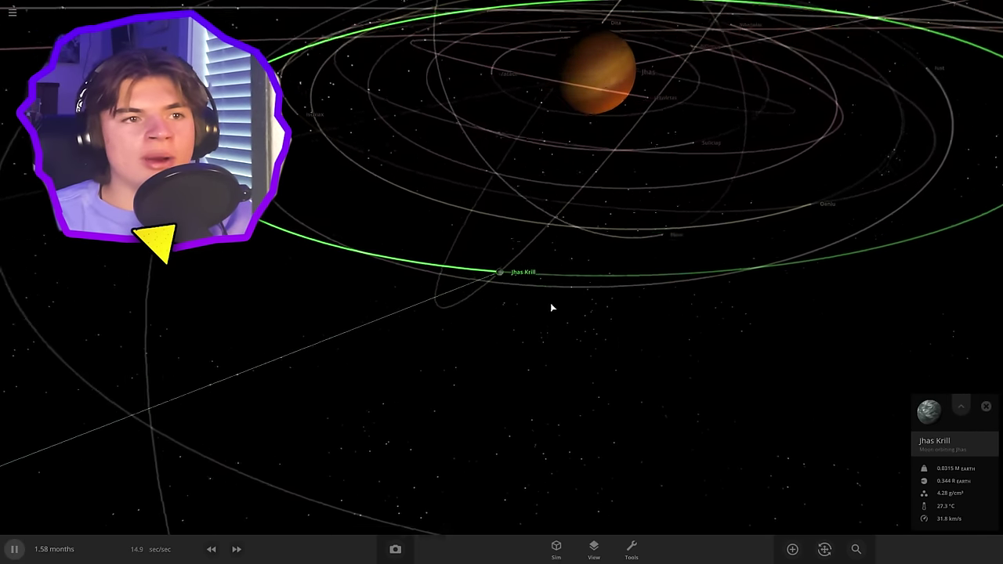
{"action": "left_click_drag", "start_coordinate": [551, 306], "coordinate": [448, 269]}
{"action": "scroll", "coordinate": [572, 261], "scroll_direction": "down", "scroll_amount": 10}
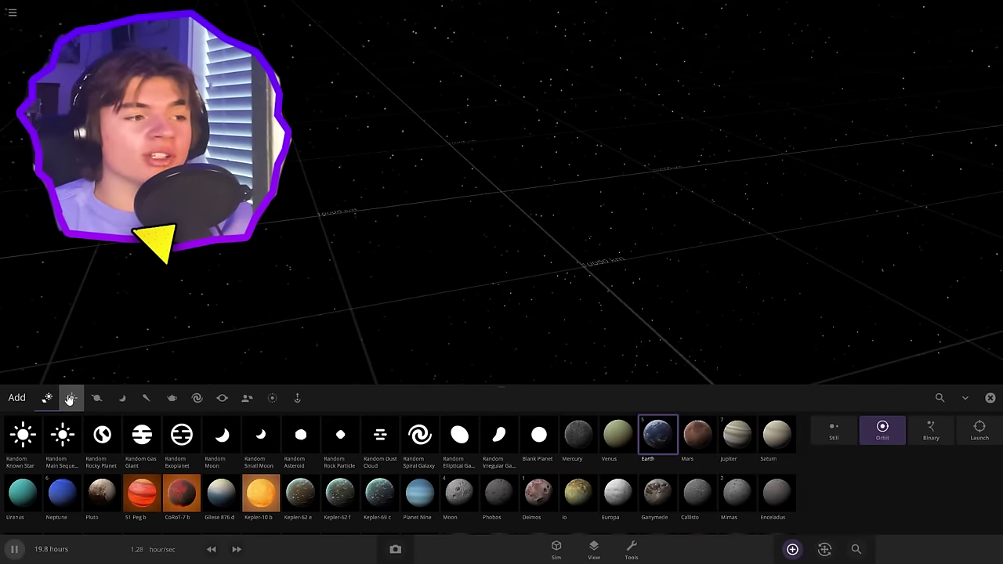
Add two Sun stars as a binary pair, pause the simulation and name them Endor I and Endor II
{"action": "left_click", "coordinate": [69, 398]}
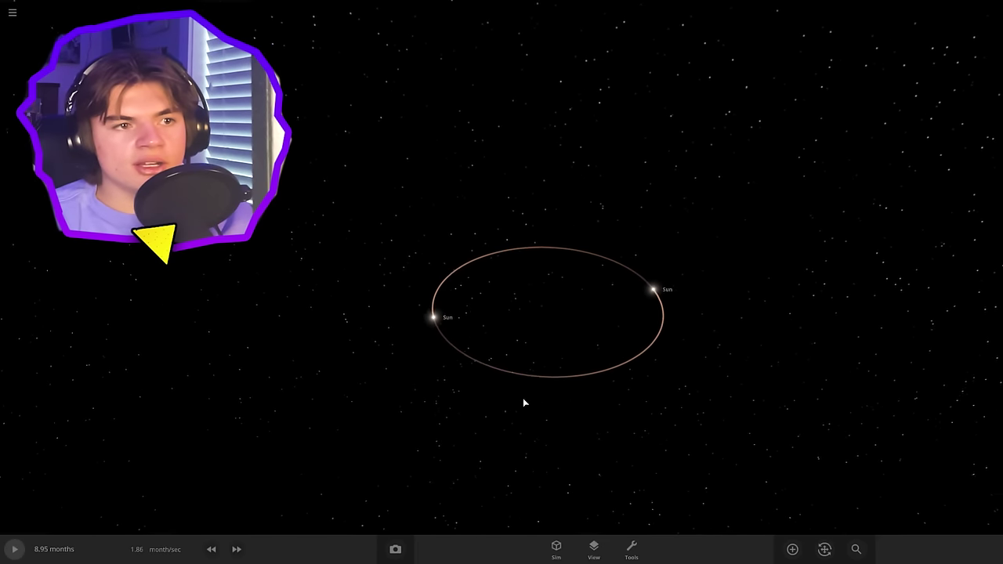
{"action": "key", "text": "space"}
{"action": "left_click", "coordinate": [426, 314]}
{"action": "left_click", "coordinate": [878, 224]}
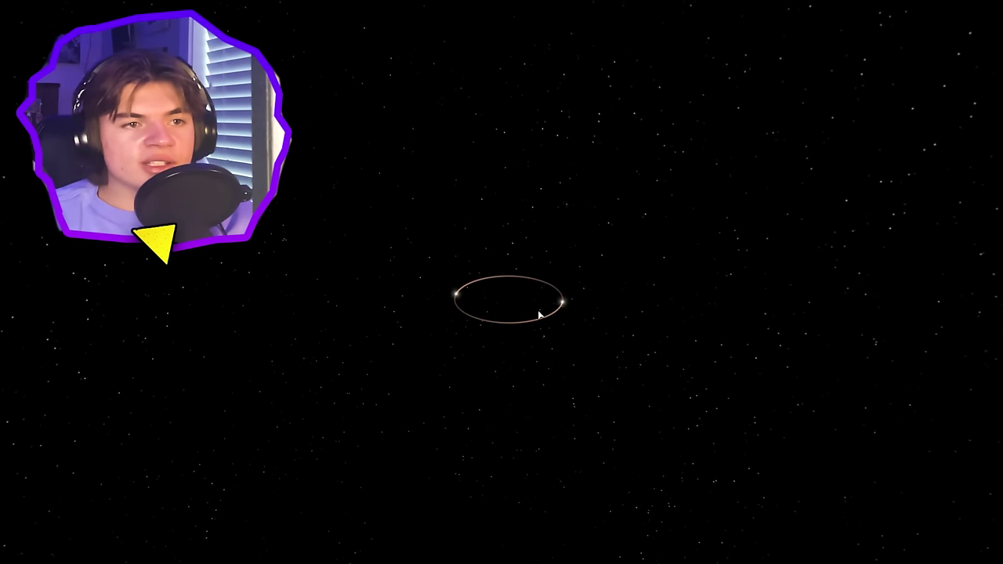
Select both Endor stars and create a barycenter between them
{"action": "left_click", "coordinate": [456, 294], "text": "shift"}
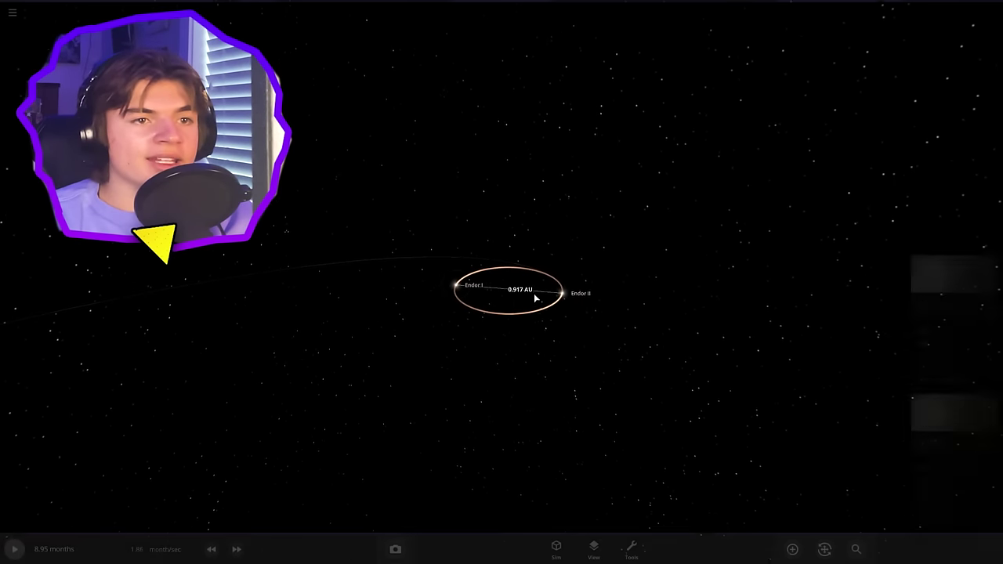
{"action": "left_click", "coordinate": [954, 272]}
{"action": "left_click", "coordinate": [952, 130]}
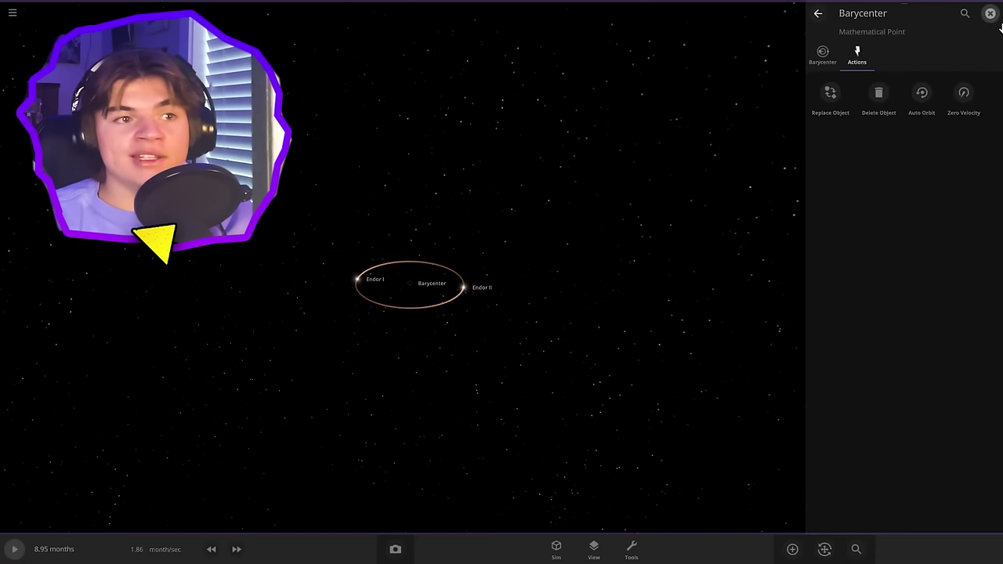
{"action": "left_click", "coordinate": [991, 13]}
Add a random gas giant orbiting the two Endor stars and name it Endor
{"action": "left_click", "coordinate": [793, 549]}
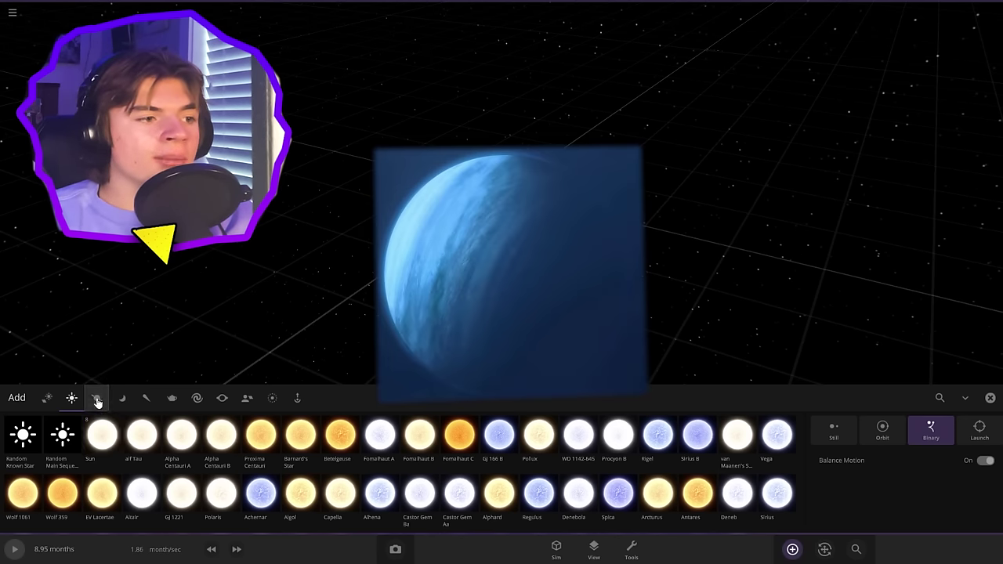
{"action": "left_click", "coordinate": [97, 398]}
{"action": "left_click", "coordinate": [62, 435]}
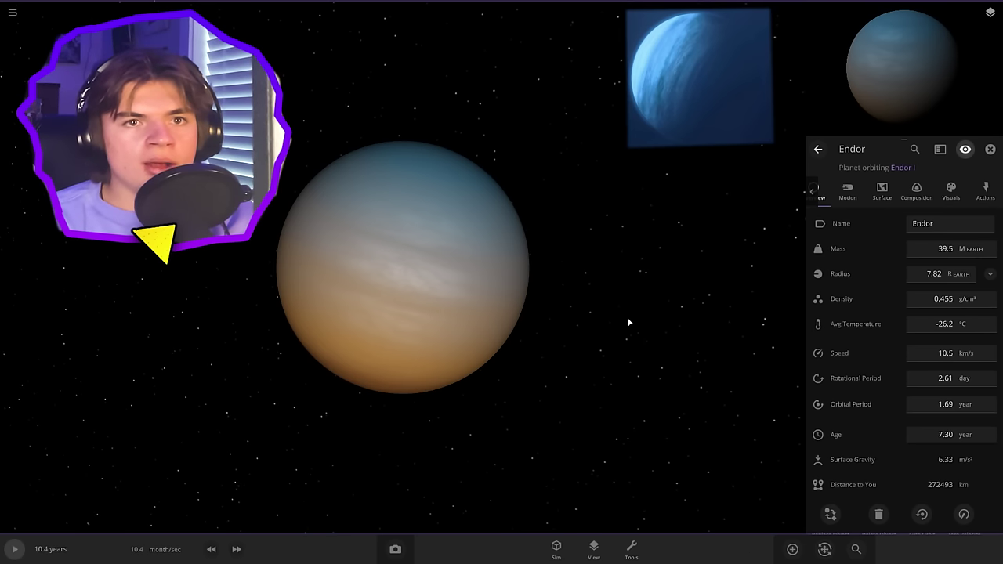
Replace the planet Endor with the blue banded gas giant Polyphemus
{"action": "left_click", "coordinate": [1000, 195]}
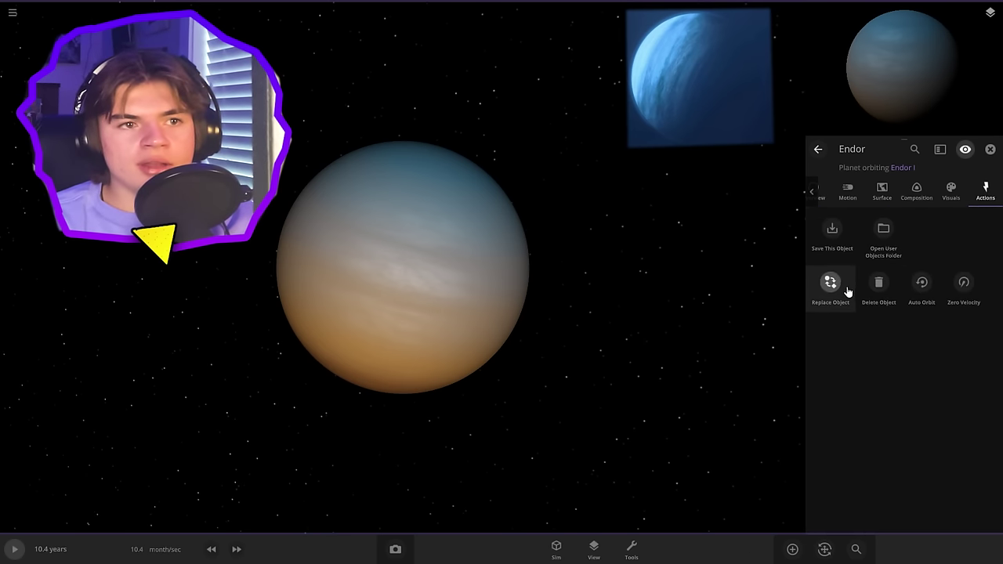
{"action": "left_click", "coordinate": [595, 160]}
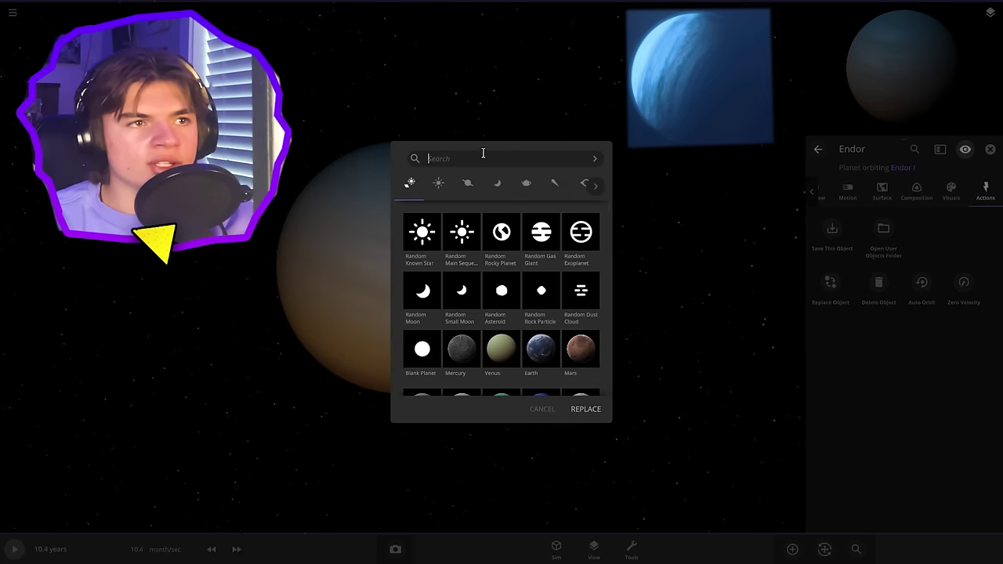
{"action": "type", "text": "pol"}
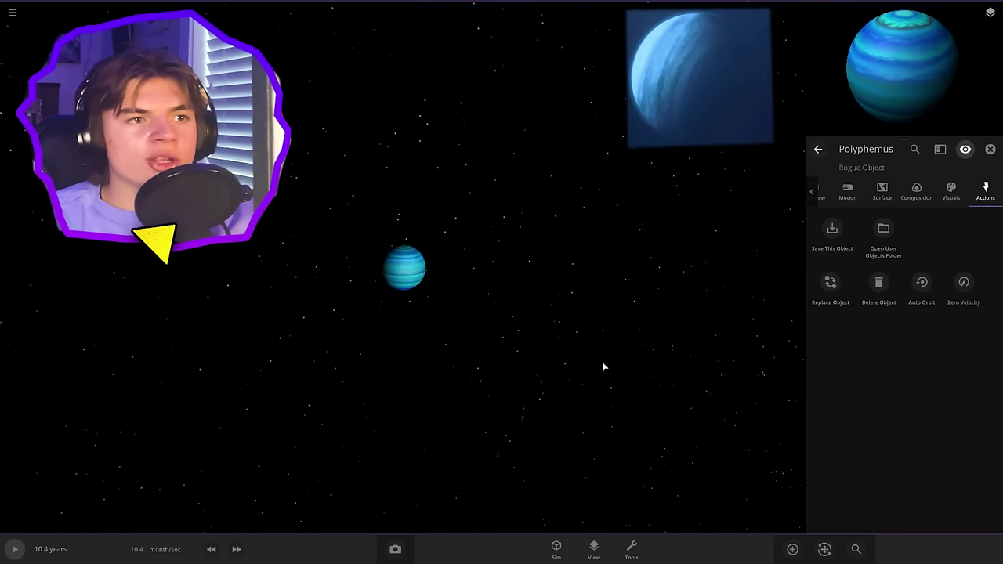
{"action": "scroll", "coordinate": [597, 349], "scroll_direction": "up", "scroll_amount": 5}
{"action": "scroll", "coordinate": [595, 347], "scroll_direction": "down", "scroll_amount": 1}
{"action": "right_click_drag", "start_coordinate": [595, 347], "coordinate": [546, 337]}
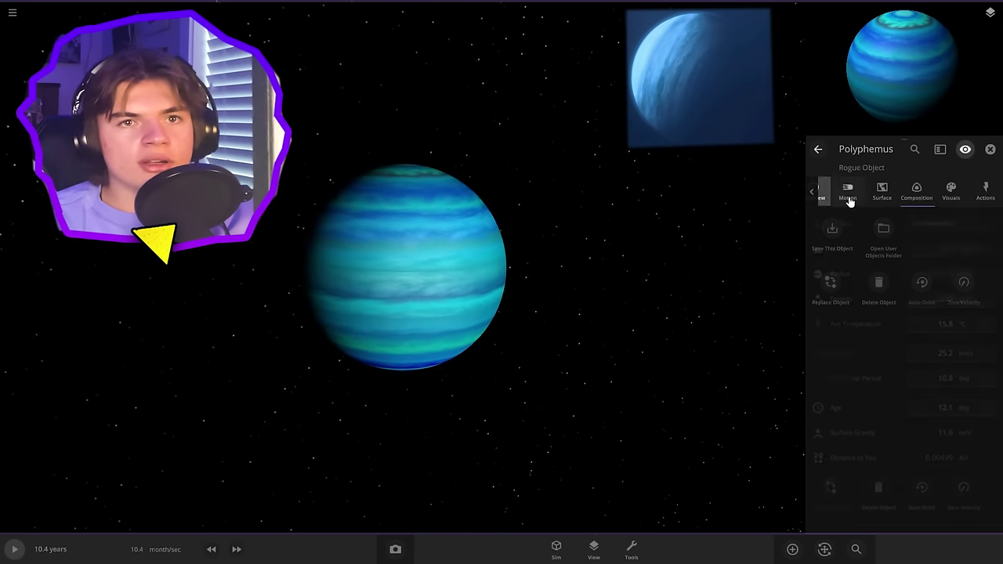
Rename the replacement blue gas giant as Endor and inspect it with its properties closed and reopened
{"action": "left_click", "coordinate": [631, 274]}
{"action": "scroll", "coordinate": [647, 270], "scroll_direction": "down", "scroll_amount": 3}
{"action": "right_click_drag", "start_coordinate": [514, 210], "coordinate": [500, 248]}
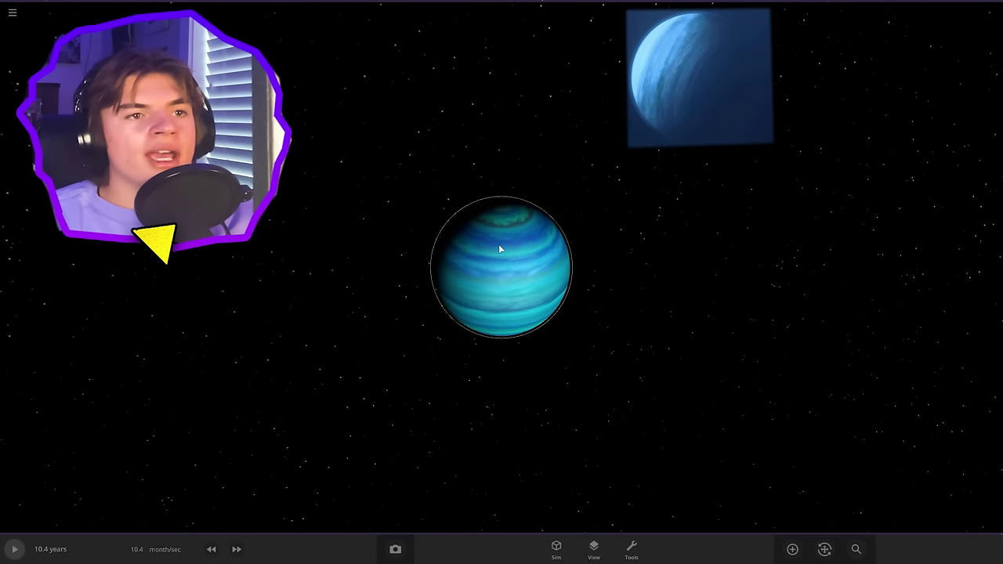
{"action": "left_click", "coordinate": [498, 249]}
{"action": "left_click", "coordinate": [827, 193]}
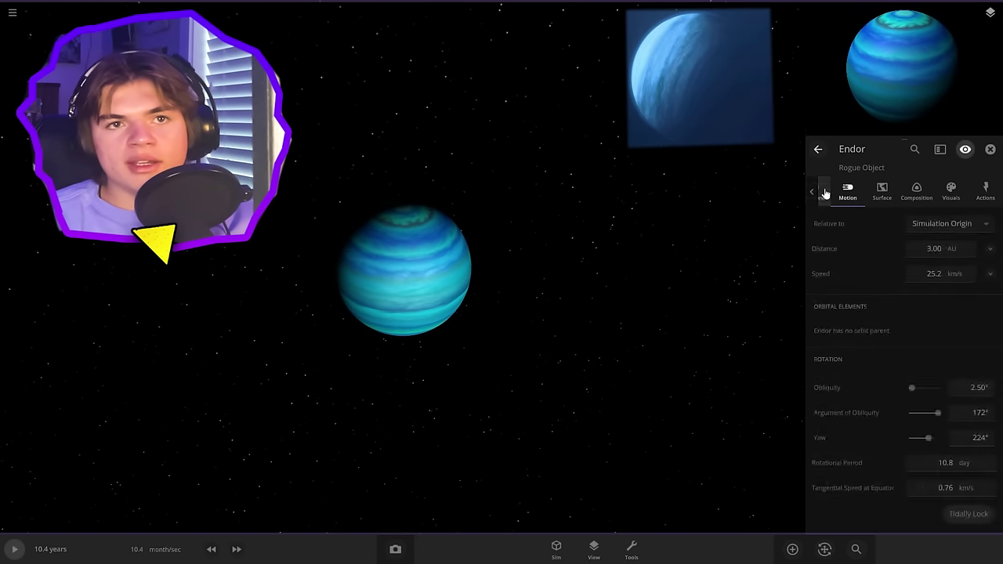
Set Endor's radius to 24475 km with its density locked, and close its properties
{"action": "left_click", "coordinate": [825, 193]}
{"action": "left_click", "coordinate": [937, 274]}
{"action": "type", "text": "34"}
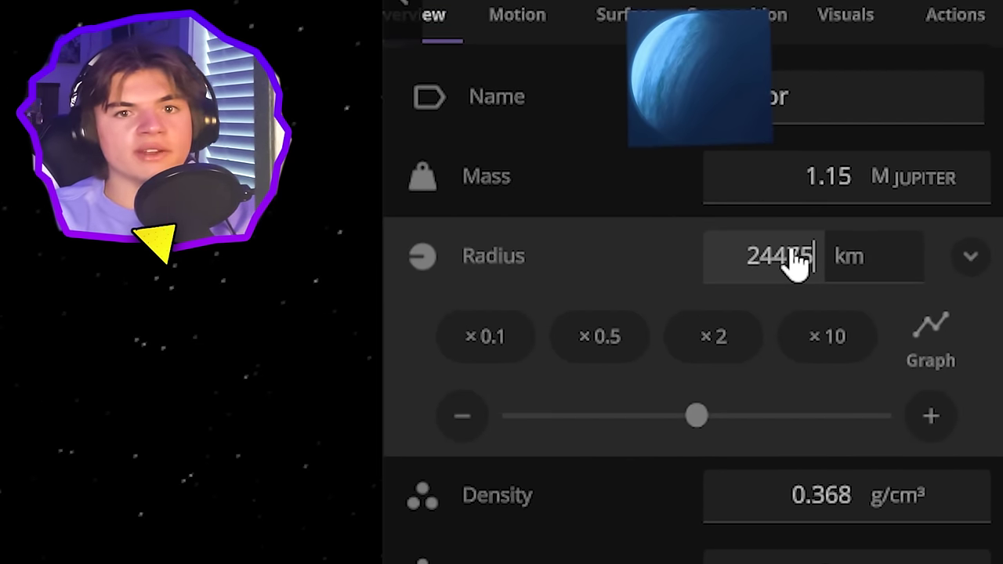
{"action": "key", "text": "Return"}
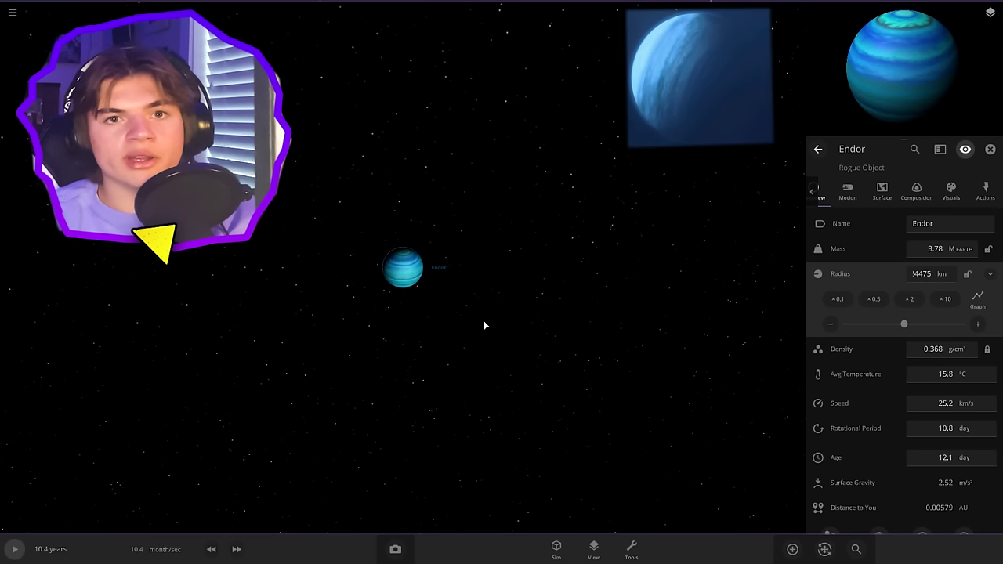
{"action": "scroll", "coordinate": [479, 325], "scroll_direction": "up", "scroll_amount": 10}
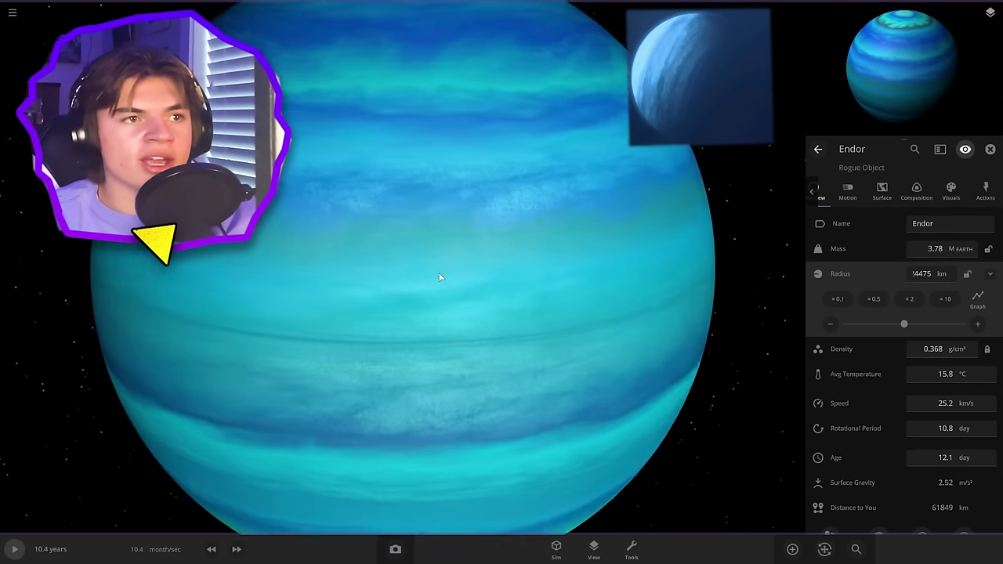
{"action": "scroll", "coordinate": [455, 276], "scroll_direction": "down", "scroll_amount": 3}
{"action": "scroll", "coordinate": [616, 240], "scroll_direction": "down", "scroll_amount": 2}
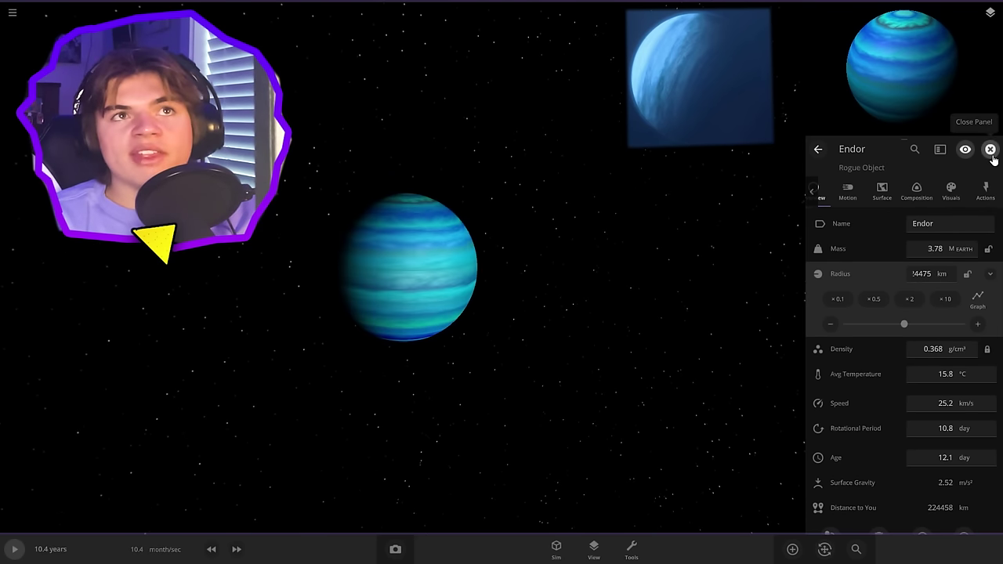
{"action": "left_click", "coordinate": [991, 150]}
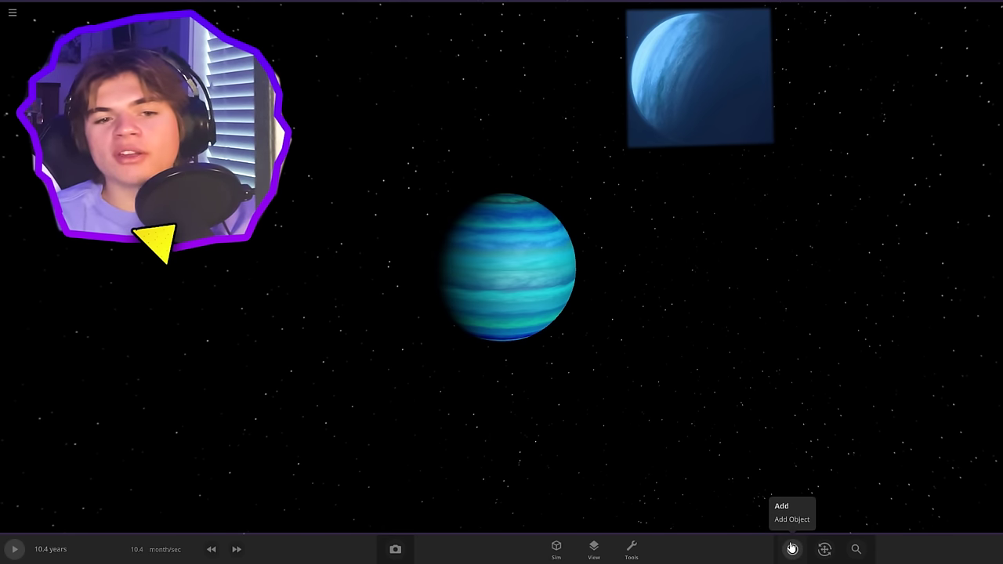
Add a random small moon in a close orbit around the gas giant Endor and name it Alprezar
{"action": "left_click", "coordinate": [792, 549]}
{"action": "left_click", "coordinate": [122, 398]}
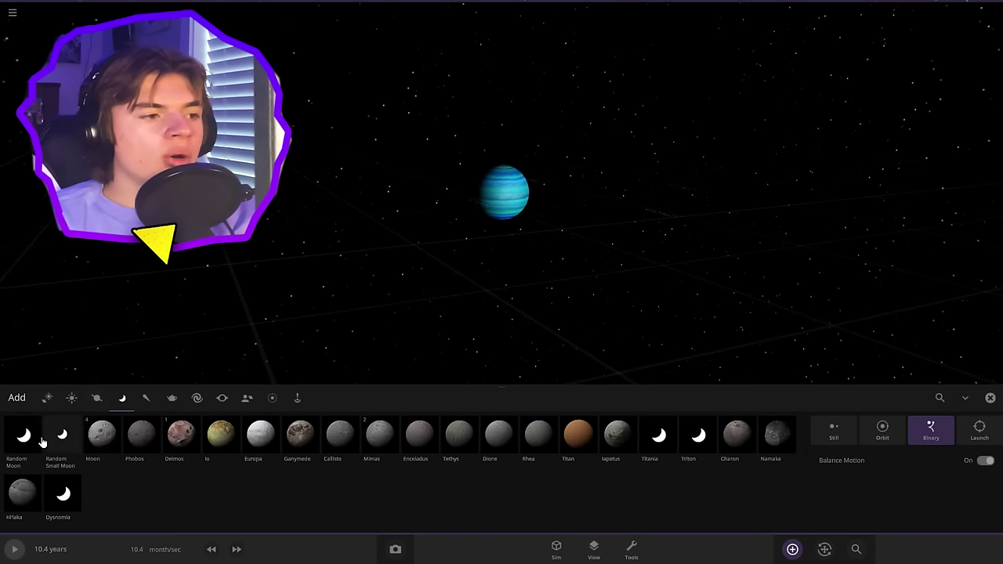
{"action": "left_click", "coordinate": [62, 435]}
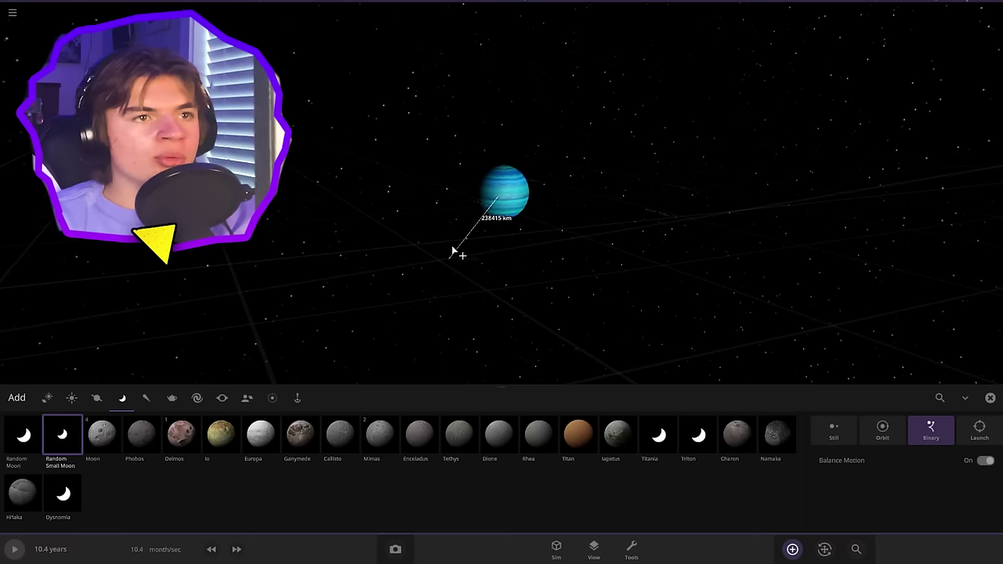
{"action": "scroll", "coordinate": [451, 240], "scroll_direction": "up", "scroll_amount": 5}
{"action": "scroll", "coordinate": [453, 241], "scroll_direction": "down", "scroll_amount": 3}
{"action": "left_click", "coordinate": [868, 432]}
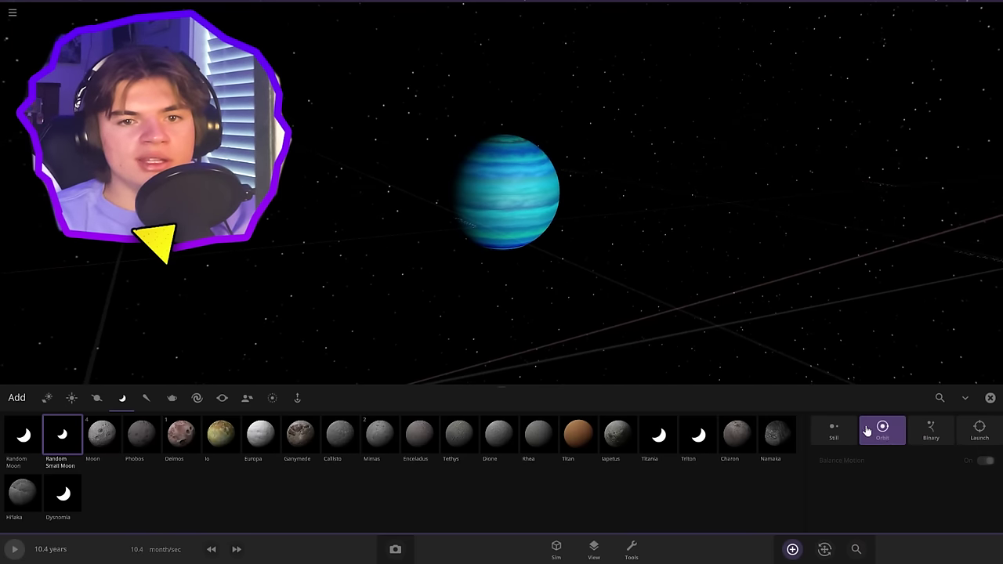
{"action": "scroll", "coordinate": [479, 231], "scroll_direction": "up", "scroll_amount": 4}
{"action": "scroll", "coordinate": [469, 251], "scroll_direction": "down", "scroll_amount": 2}
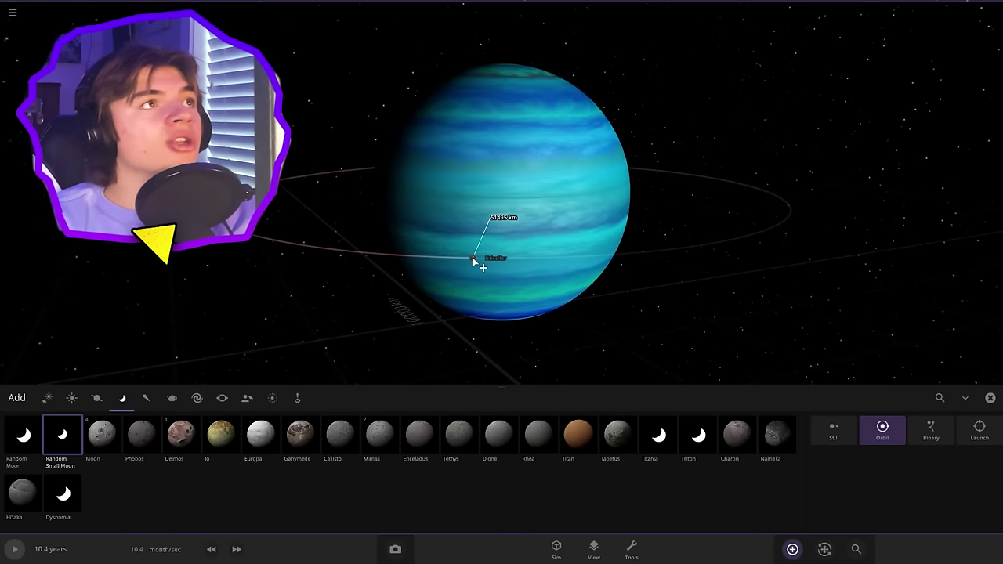
{"action": "scroll", "coordinate": [472, 257], "scroll_direction": "down", "scroll_amount": 2}
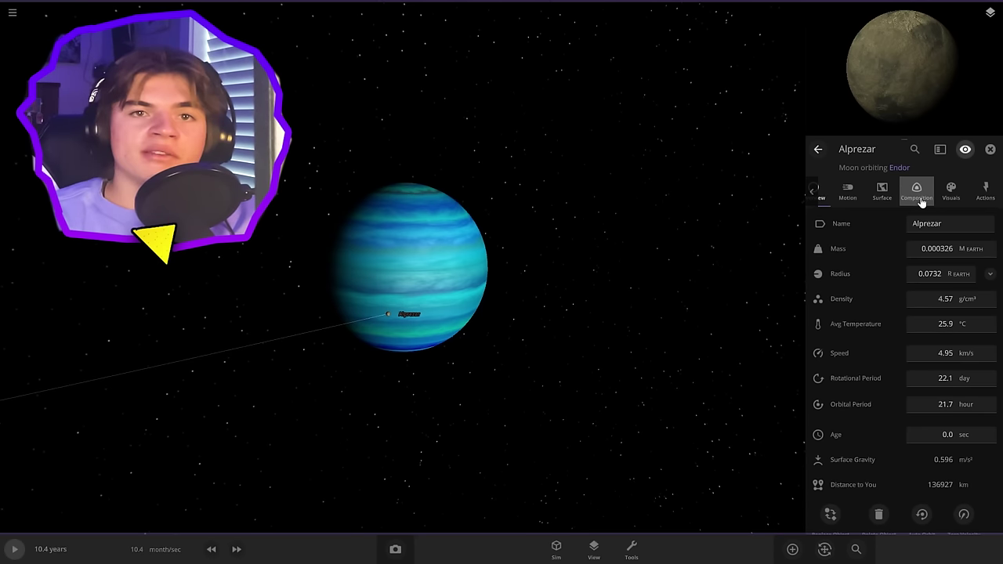
Set Alprezar's material composition to 100 % iron and close its properties
{"action": "left_click", "coordinate": [931, 191]}
{"action": "left_click_drag", "start_coordinate": [885, 259], "coordinate": [1000, 270]}
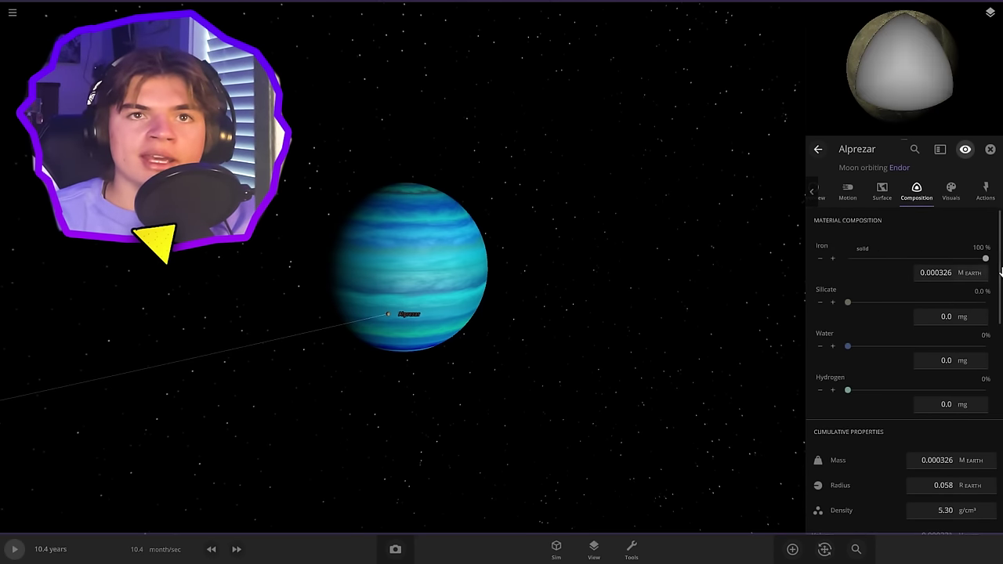
{"action": "left_click", "coordinate": [989, 149]}
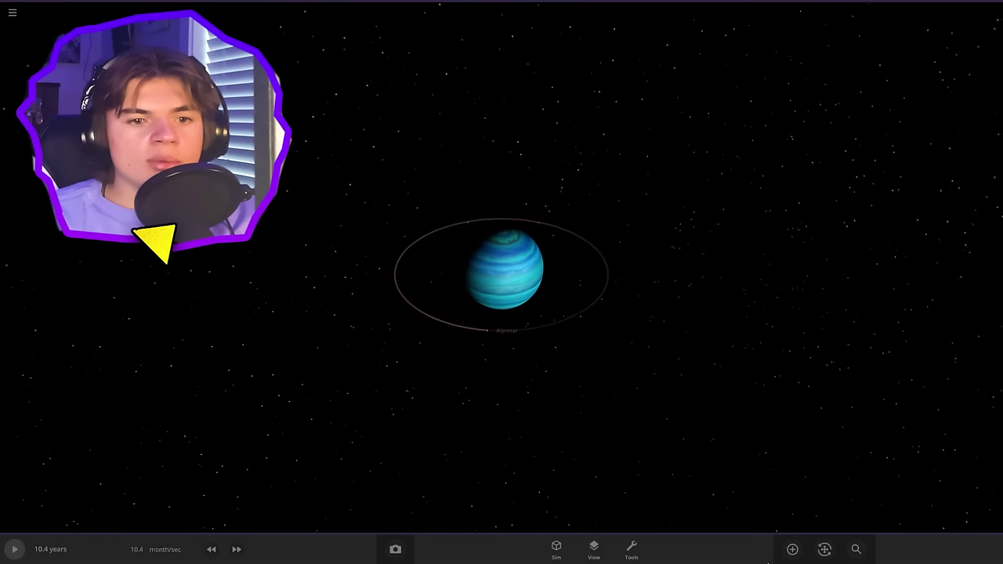
Add a moon named Fentakka outside Alprezar's orbit, with custom base colors: black for high and middle, #282828 for low
{"action": "left_click", "coordinate": [792, 549]}
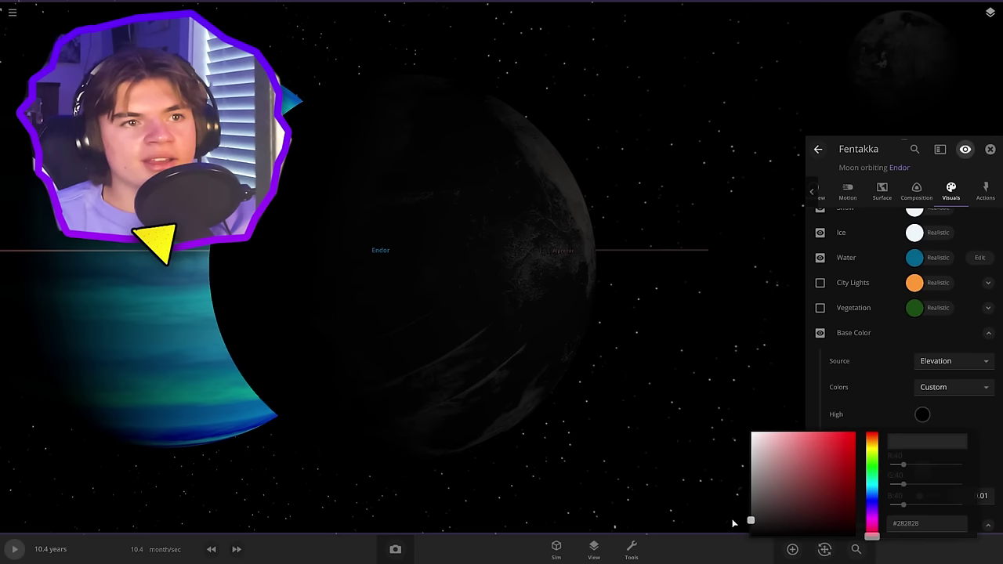
{"action": "left_click", "coordinate": [766, 404]}
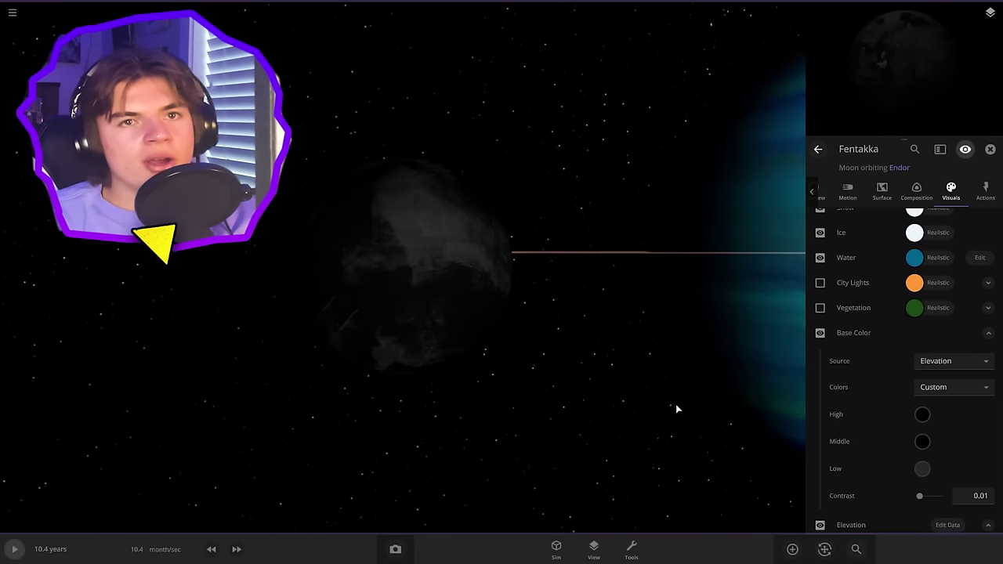
{"action": "scroll", "coordinate": [676, 405], "scroll_direction": "down", "scroll_amount": 10}
{"action": "right_click_drag", "start_coordinate": [546, 308], "coordinate": [582, 357]}
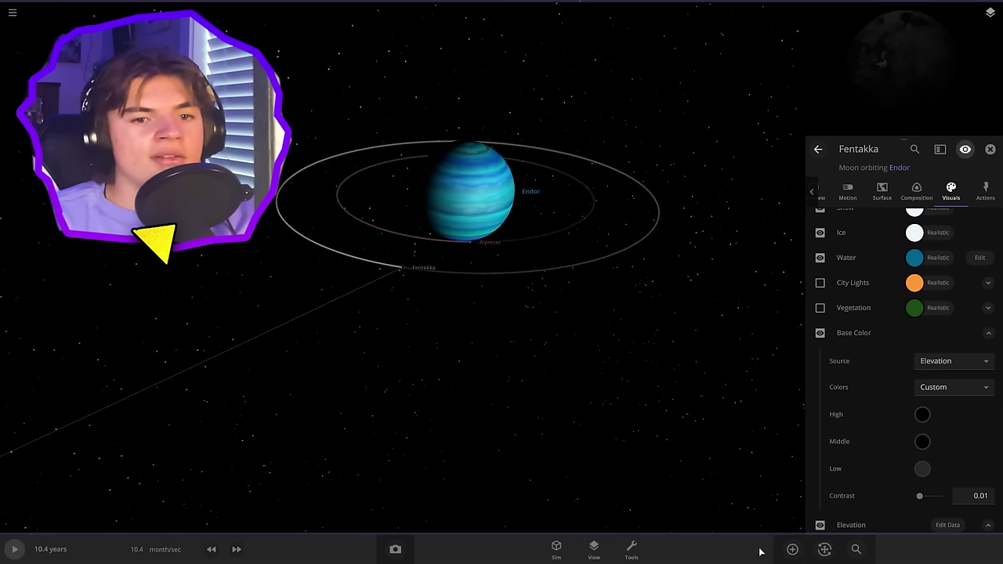
Add a reddish small moon named Gouuls in orbit around Endor beyond Fentakka and inspect its surface
{"action": "left_click", "coordinate": [792, 549]}
{"action": "left_click", "coordinate": [568, 267]}
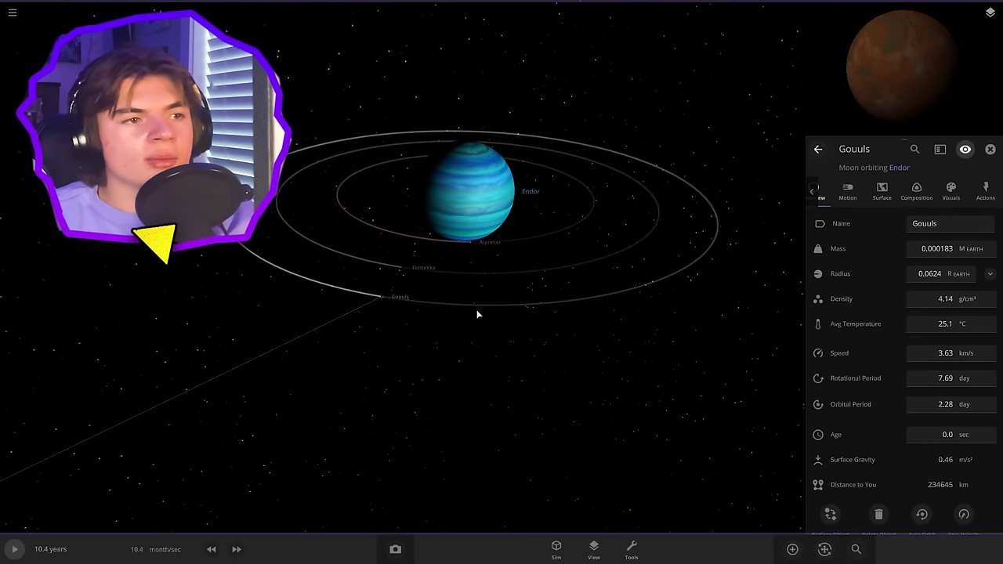
{"action": "scroll", "coordinate": [478, 315], "scroll_direction": "up", "scroll_amount": 4}
{"action": "double_click", "coordinate": [359, 338]}
{"action": "right_click_drag", "start_coordinate": [567, 332], "coordinate": [467, 270]}
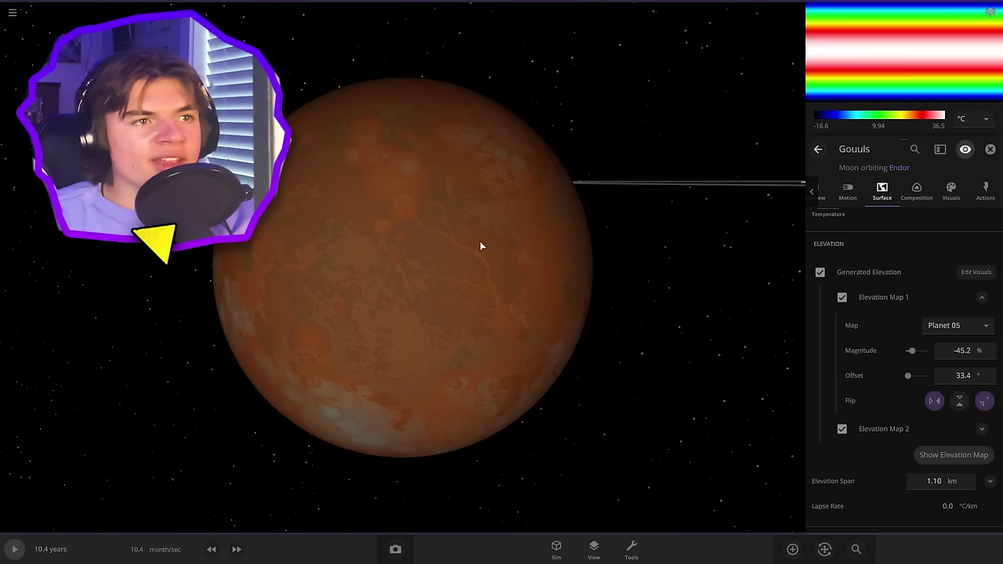
{"action": "scroll", "coordinate": [481, 243], "scroll_direction": "down", "scroll_amount": 10}
{"action": "right_click_drag", "start_coordinate": [481, 243], "coordinate": [634, 302]}
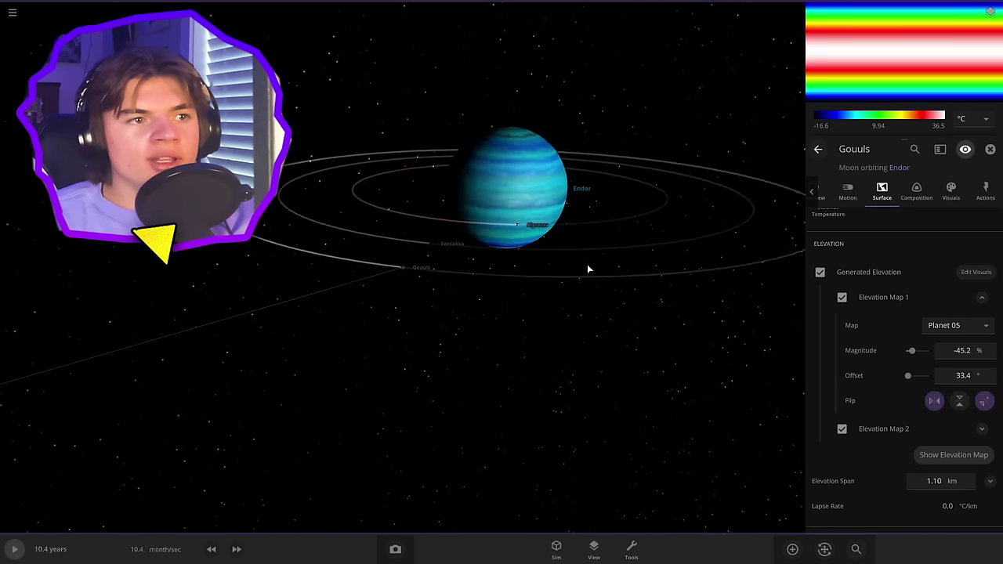
Add a small moon around Endor beyond Gouuls, name it Hual Makka and inspect its surface up close
{"action": "left_click", "coordinate": [791, 550]}
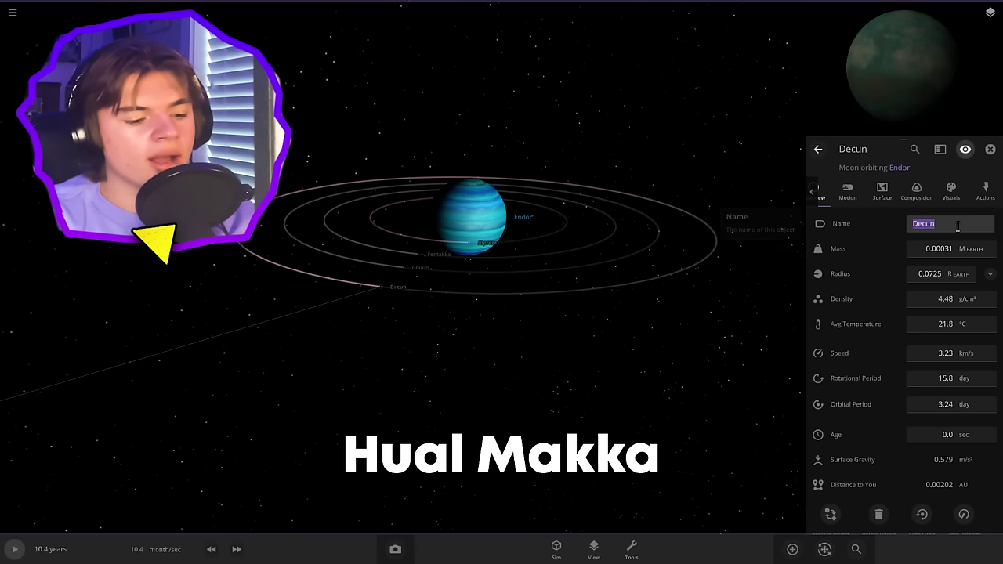
{"action": "type", "text": "Hual Makka"}
{"action": "left_click", "coordinate": [449, 290]}
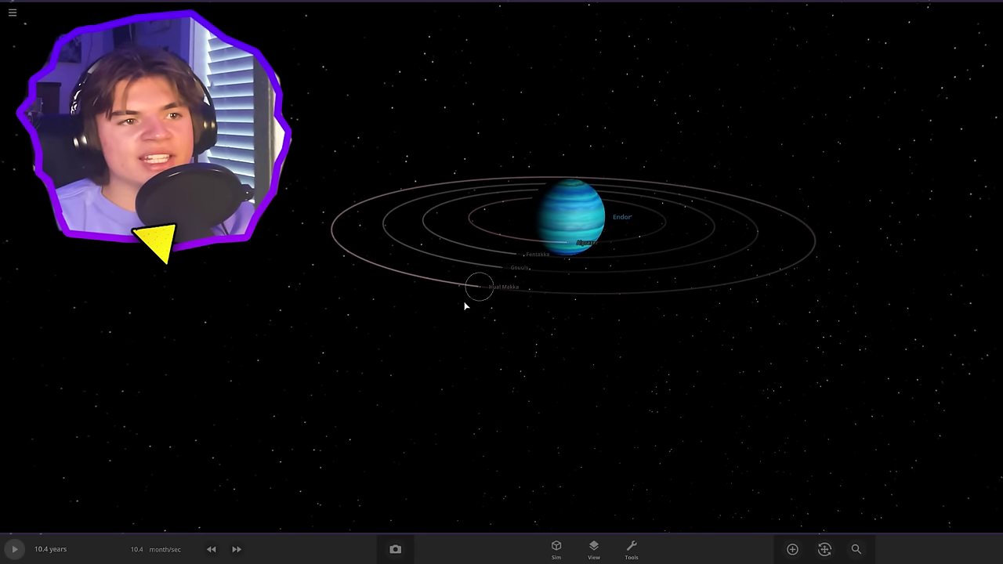
{"action": "double_click", "coordinate": [471, 291]}
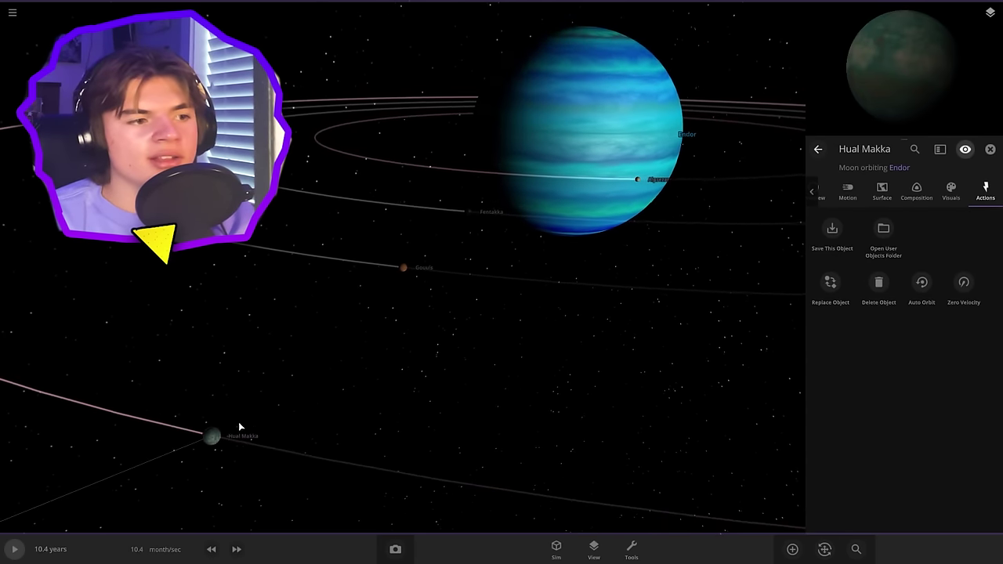
{"action": "double_click", "coordinate": [234, 421]}
{"action": "right_click_drag", "start_coordinate": [472, 278], "coordinate": [437, 262]}
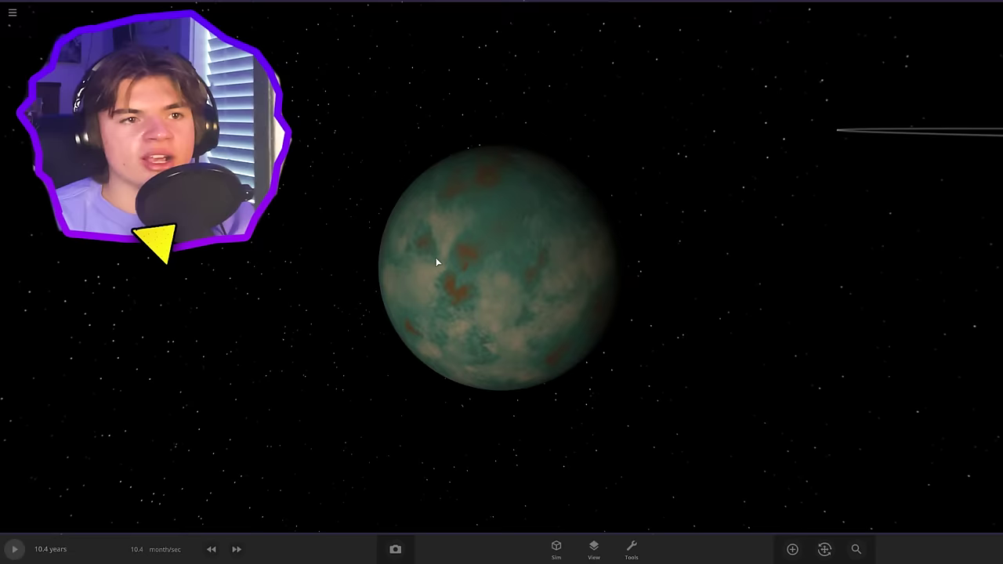
{"action": "scroll", "coordinate": [436, 262], "scroll_direction": "down", "scroll_amount": 2}
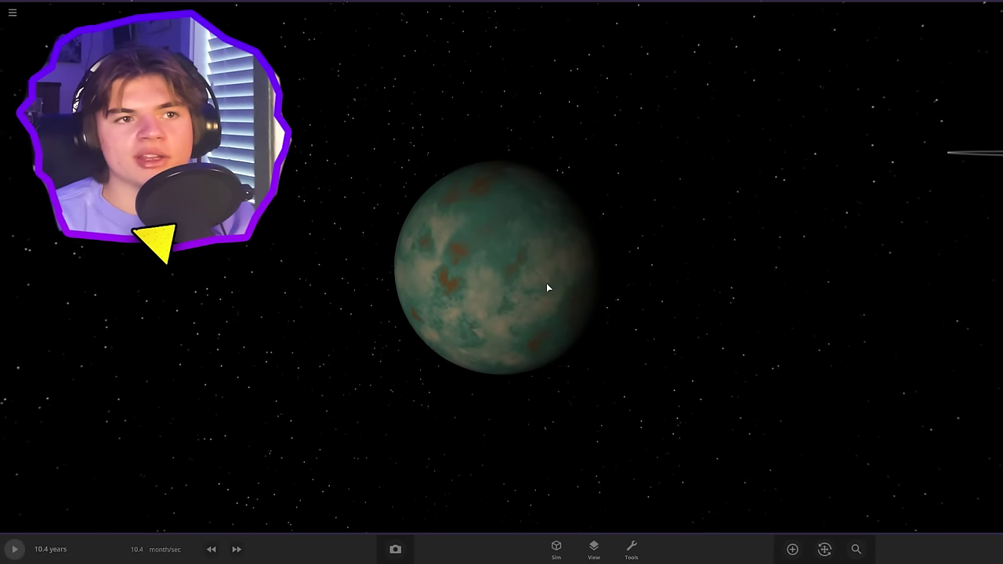
Replace Hual Makka with the Deimos preset and inspect the replaced moon up close
{"action": "left_click", "coordinate": [547, 289]}
{"action": "left_click", "coordinate": [985, 192]}
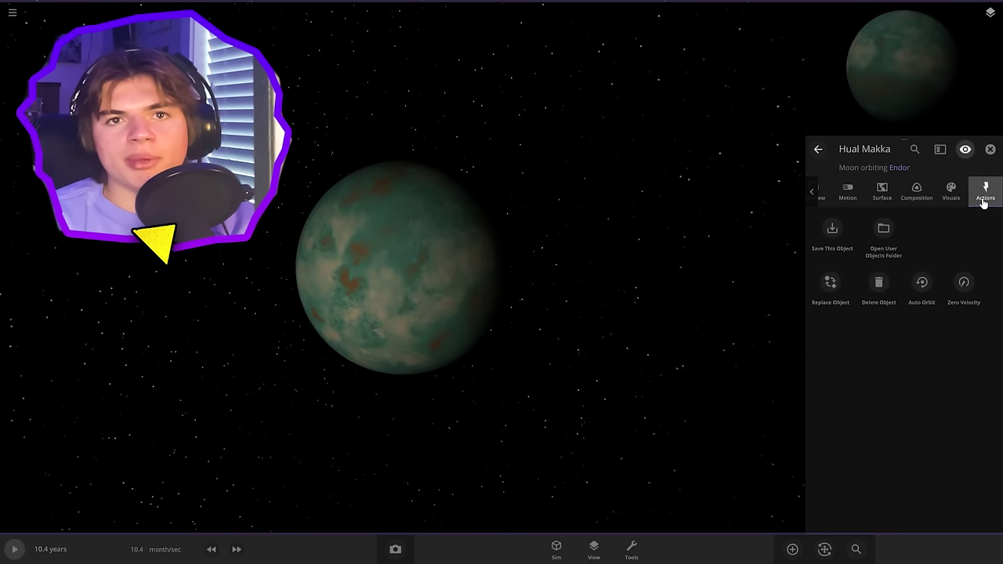
{"action": "left_click", "coordinate": [831, 282]}
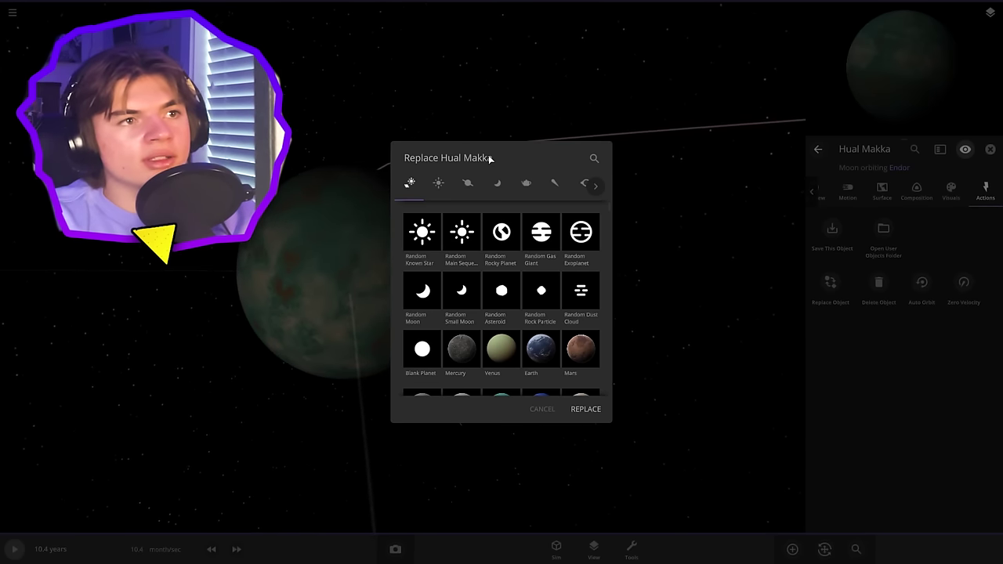
{"action": "type", "text": "de"}
{"action": "left_click", "coordinate": [457, 231]}
{"action": "left_click", "coordinate": [580, 410]}
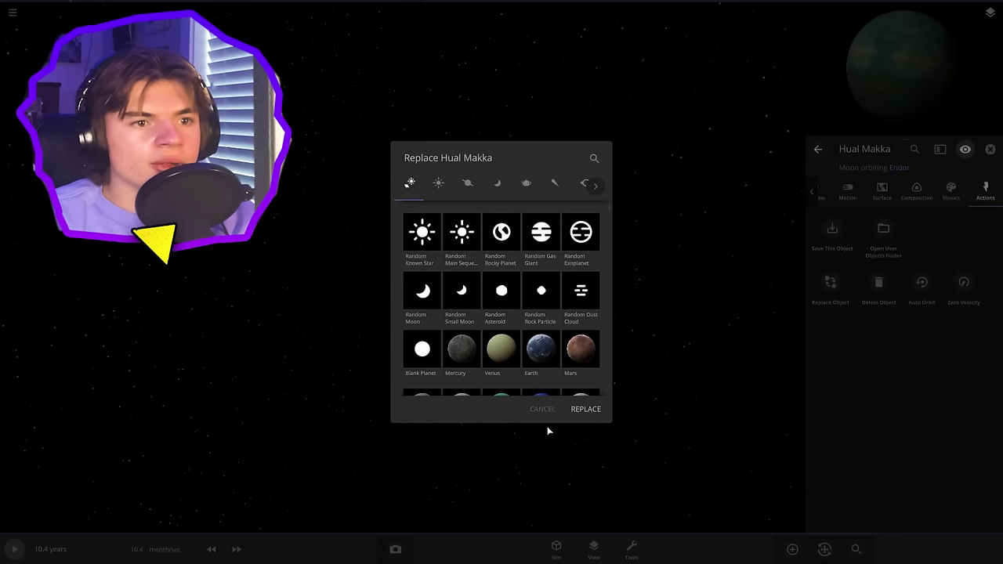
{"action": "left_click", "coordinate": [538, 407]}
{"action": "left_click", "coordinate": [435, 283]}
{"action": "scroll", "coordinate": [382, 277], "scroll_direction": "up", "scroll_amount": 10}
{"action": "left_click_drag", "start_coordinate": [381, 277], "coordinate": [729, 293]}
{"action": "scroll", "coordinate": [742, 201], "scroll_direction": "down", "scroll_amount": 8}
{"action": "left_click", "coordinate": [497, 243]}
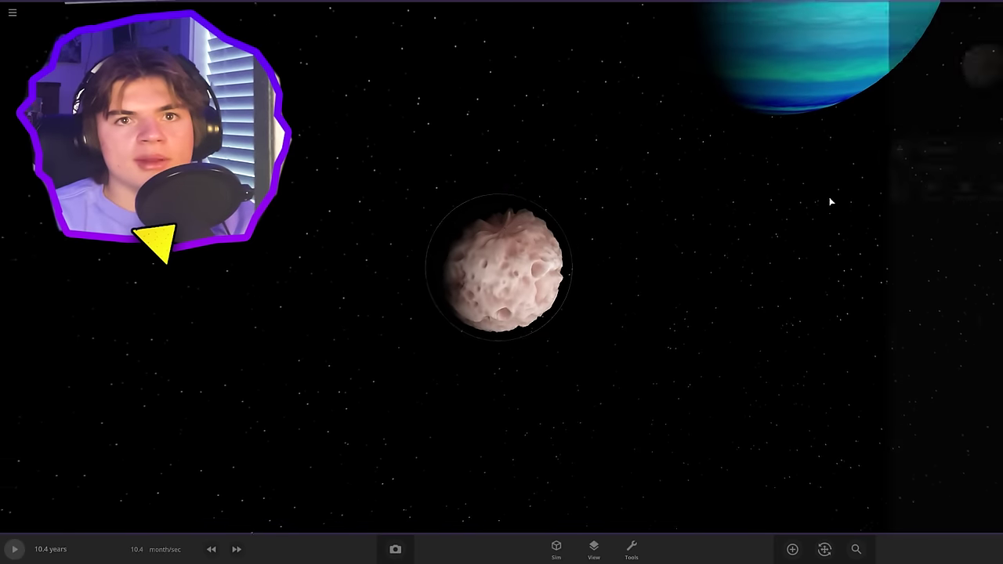
{"action": "left_click", "coordinate": [846, 188]}
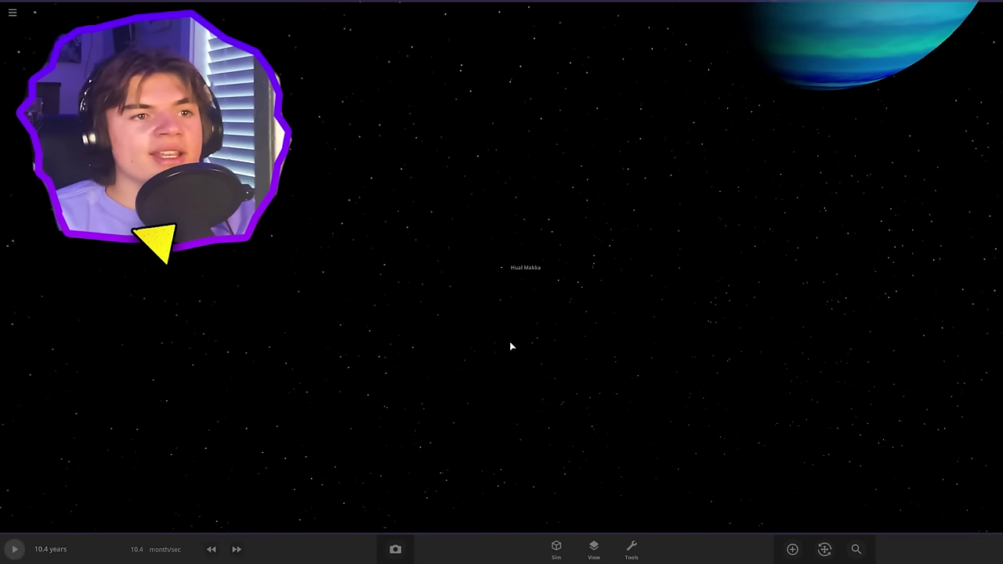
Add a random moon in orbit around Endor, outside the orbits of the existing moons
{"action": "scroll", "coordinate": [510, 332], "scroll_direction": "down", "scroll_amount": 6}
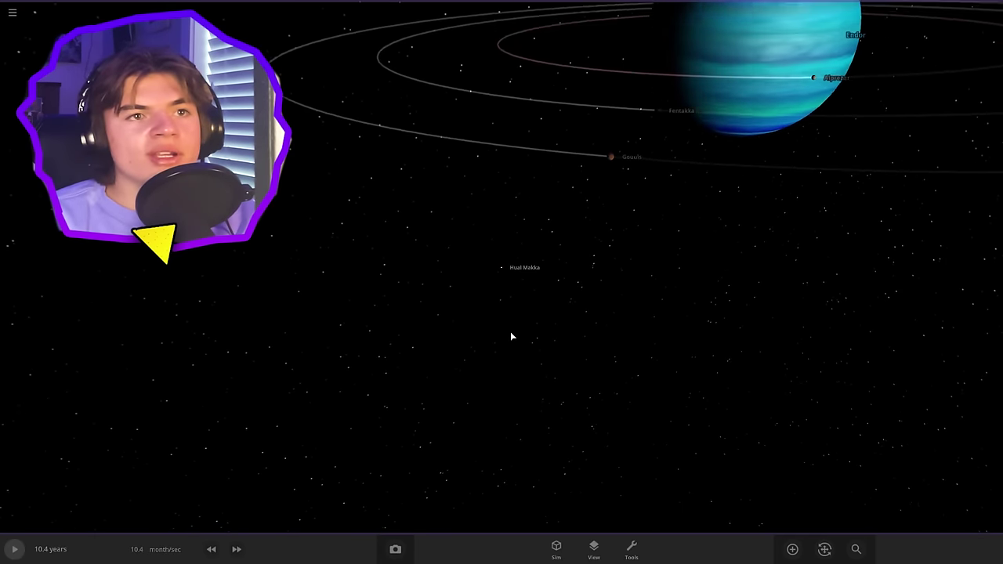
{"action": "left_click", "coordinate": [792, 550]}
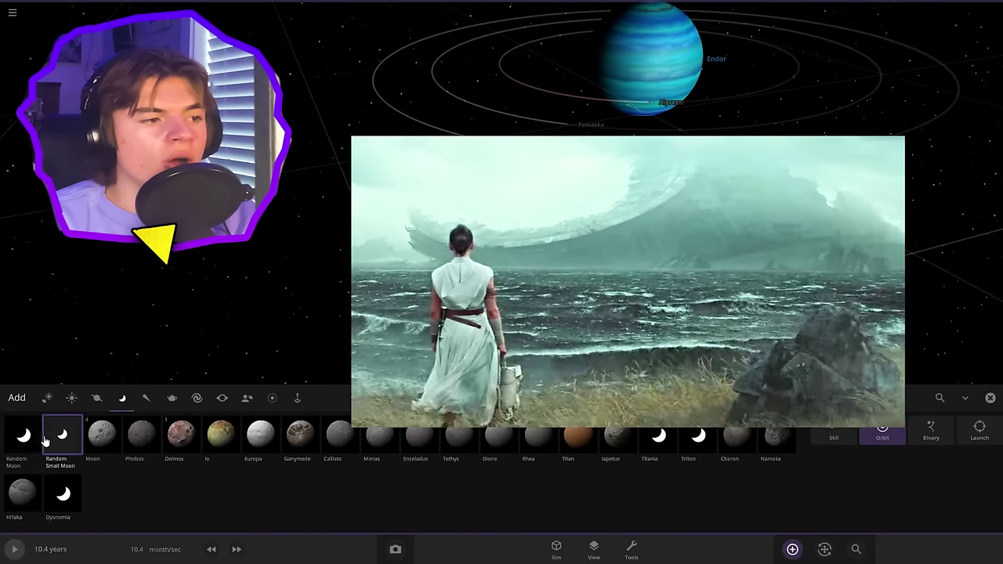
{"action": "left_click", "coordinate": [22, 437]}
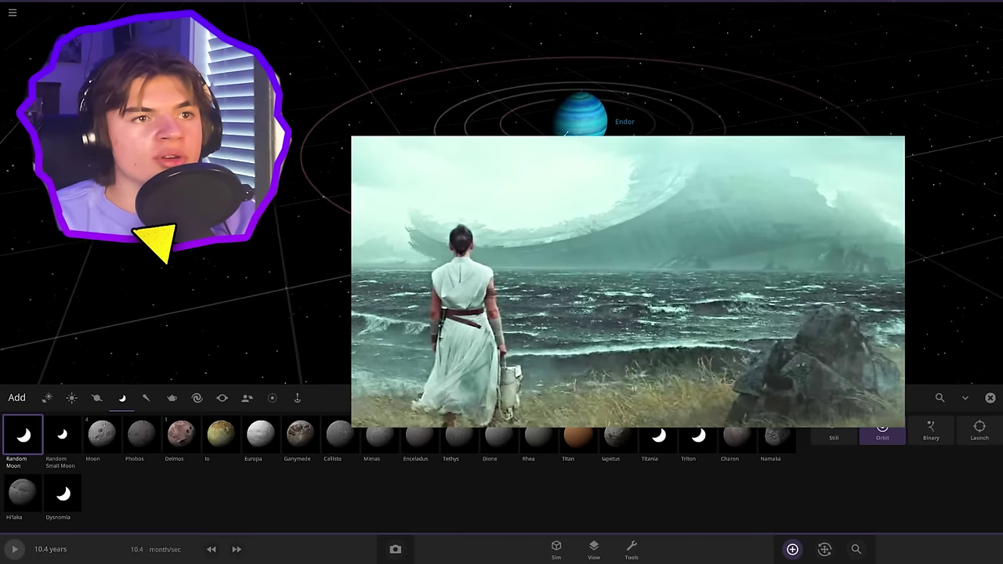
{"action": "key", "text": "Escape"}
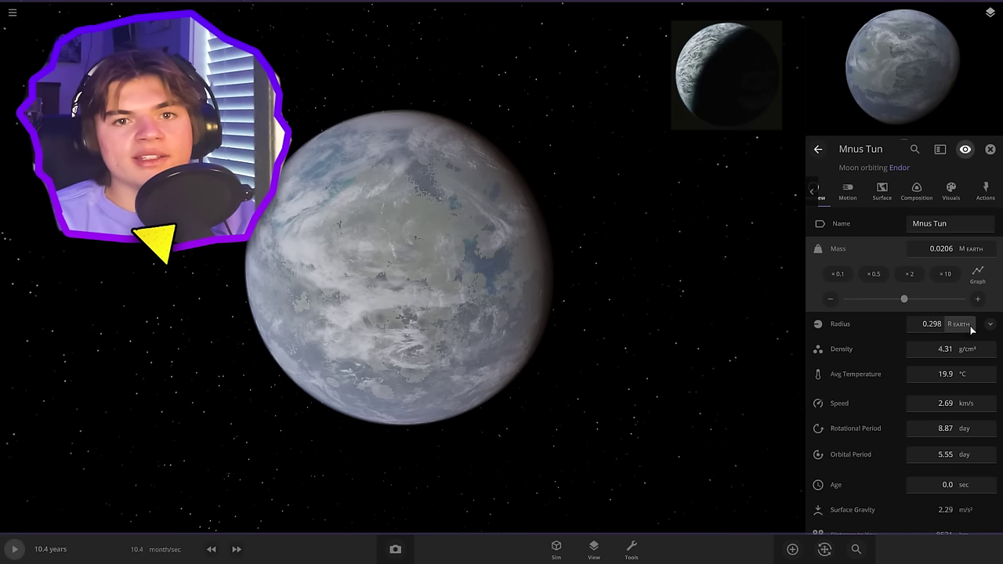
Switch the new moon's radius unit to kilometres and set the radius to 1862 km
{"action": "left_click", "coordinate": [972, 329]}
{"action": "left_click", "coordinate": [968, 315]}
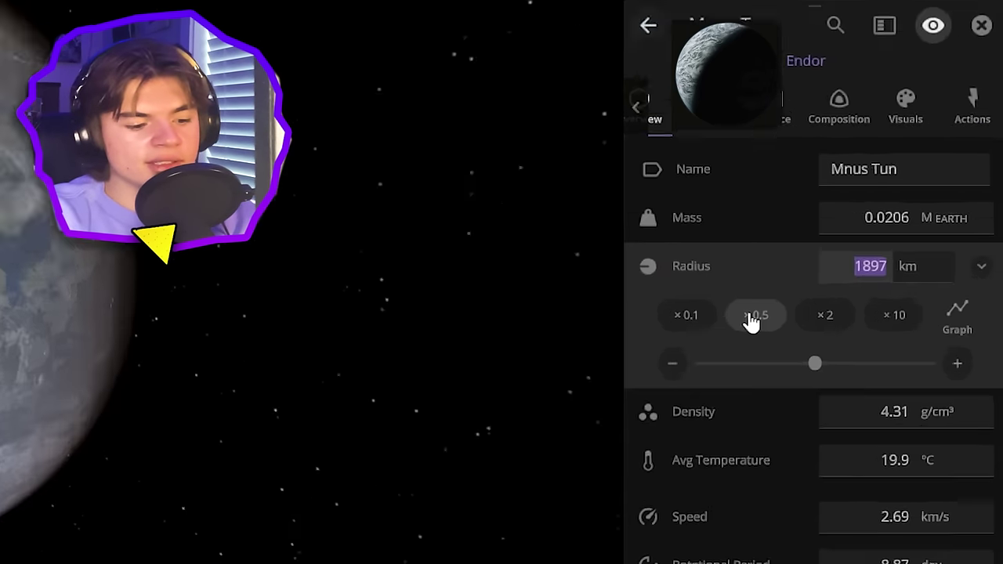
{"action": "type", "text": "1862"}
{"action": "key", "text": "Return"}
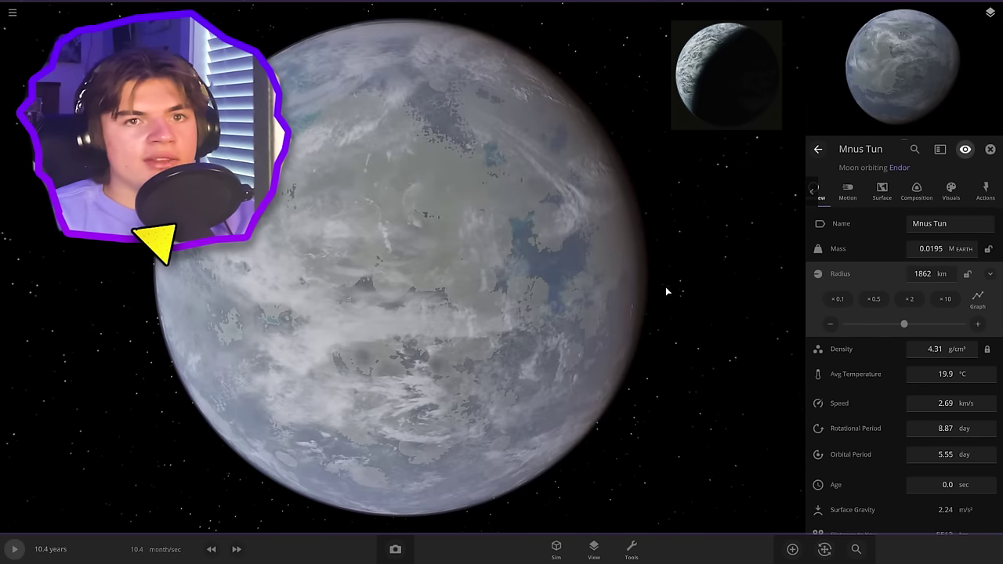
Raise the new moon's sea level so water covers most of its surface
{"action": "left_click", "coordinate": [882, 192]}
{"action": "scroll", "coordinate": [884, 363], "scroll_direction": "down", "scroll_amount": 10}
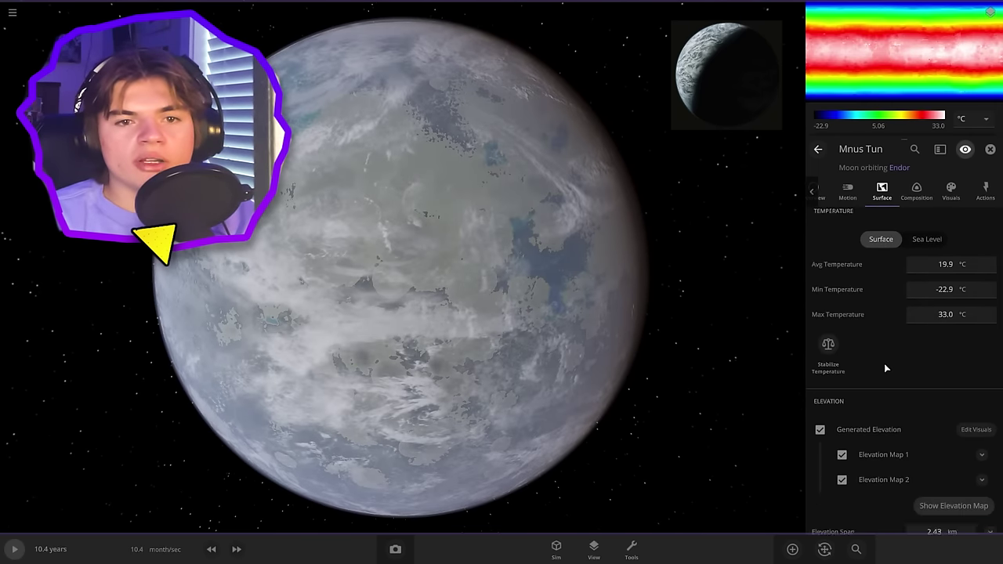
{"action": "left_click_drag", "start_coordinate": [912, 457], "coordinate": [931, 459]}
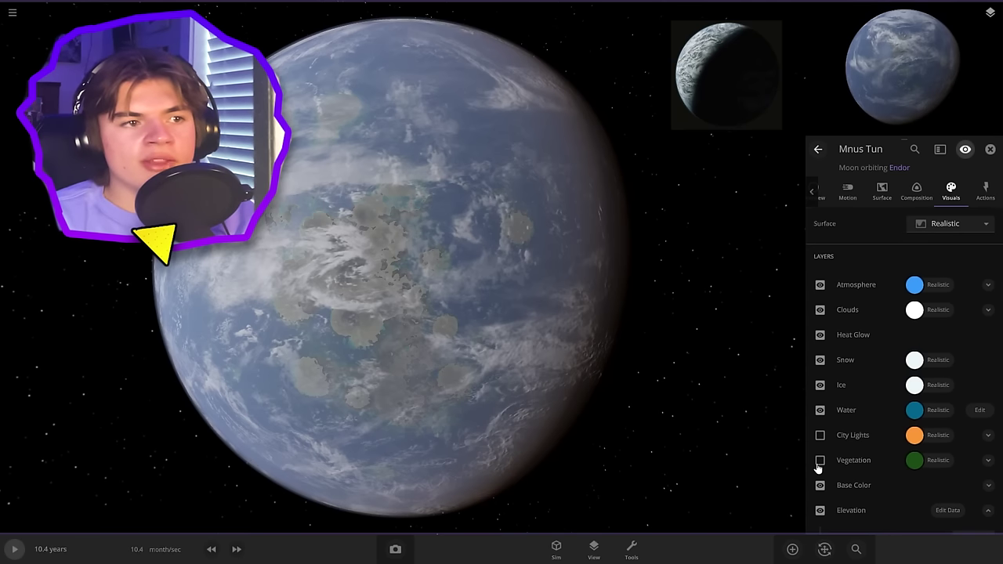
Turn on the moon's vegetation layer with a custom dark green color and rename the moon Kef Bir
{"action": "left_click", "coordinate": [820, 461]}
{"action": "left_click", "coordinate": [913, 460]}
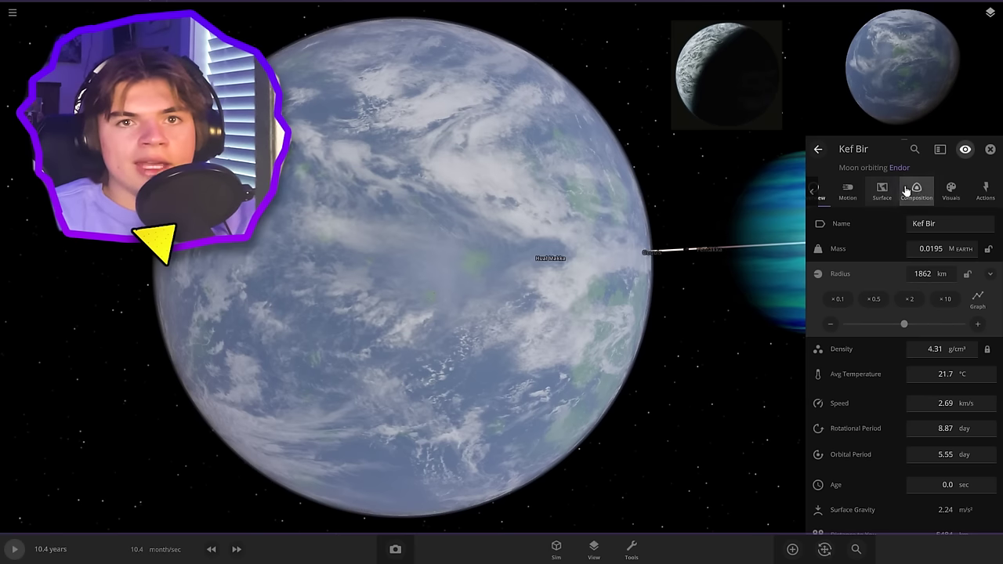
Run the simulation while reviewing Kef Bir's surface and atmosphere settings, and pause it before closing the properties
{"action": "left_click", "coordinate": [917, 190]}
{"action": "left_click", "coordinate": [881, 190]}
{"action": "key", "text": "space"}
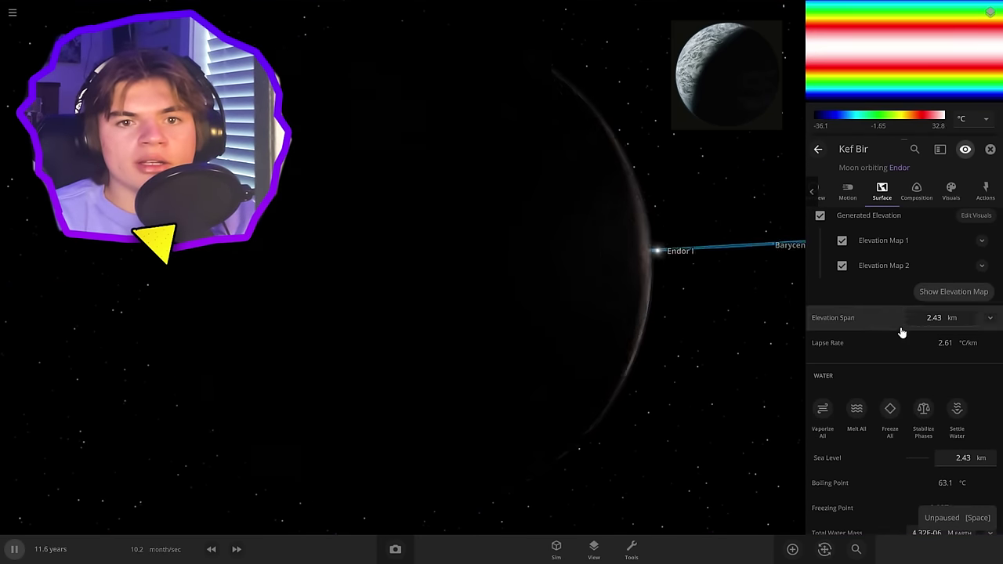
{"action": "scroll", "coordinate": [920, 369], "scroll_direction": "down", "scroll_amount": 3}
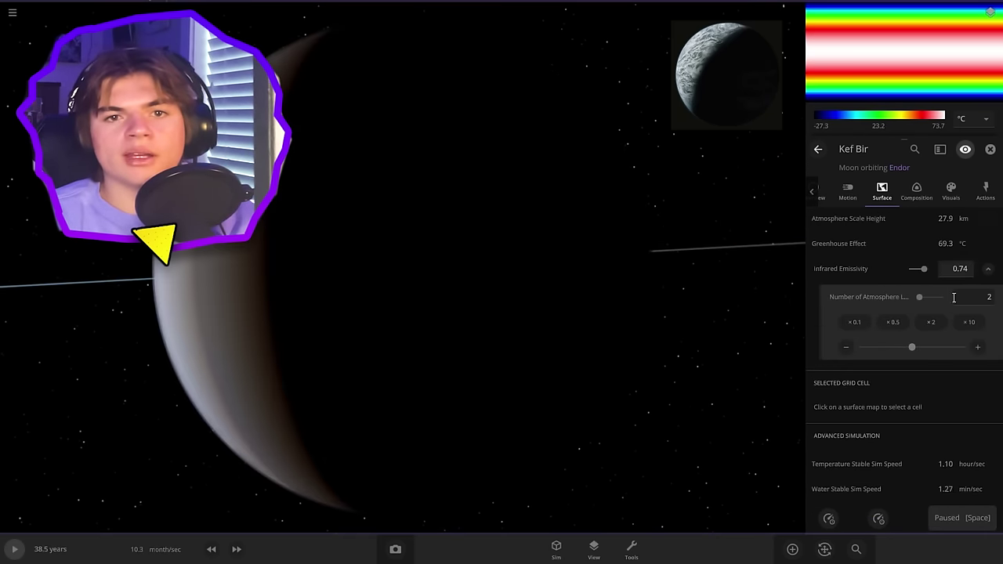
{"action": "left_click", "coordinate": [990, 149]}
{"action": "left_click_drag", "start_coordinate": [676, 353], "coordinate": [900, 340]}
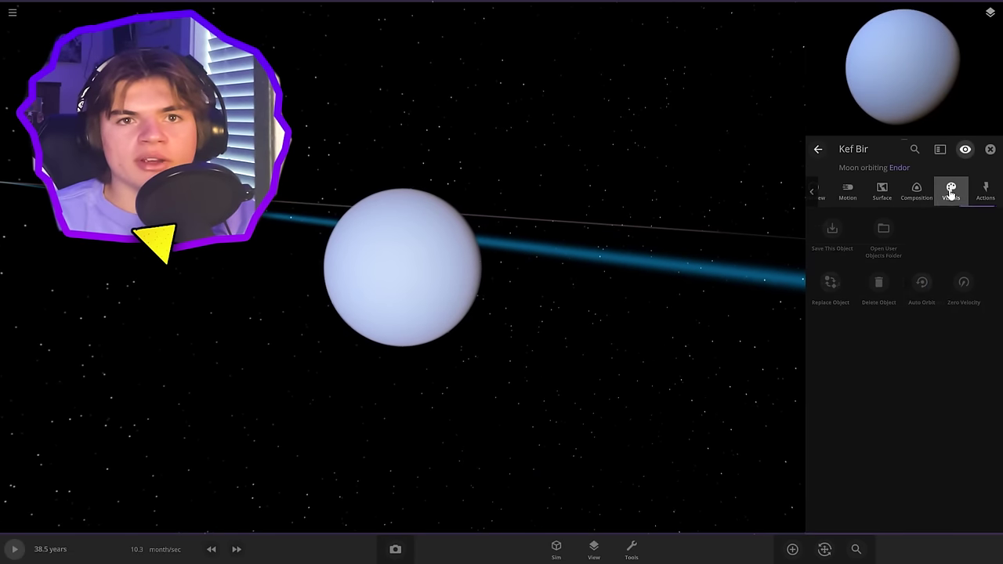
Set Kef Bir's atmosphere opacity to a custom 28.1 % and increase its Rayleigh scattering strength
{"action": "left_click", "coordinate": [951, 192]}
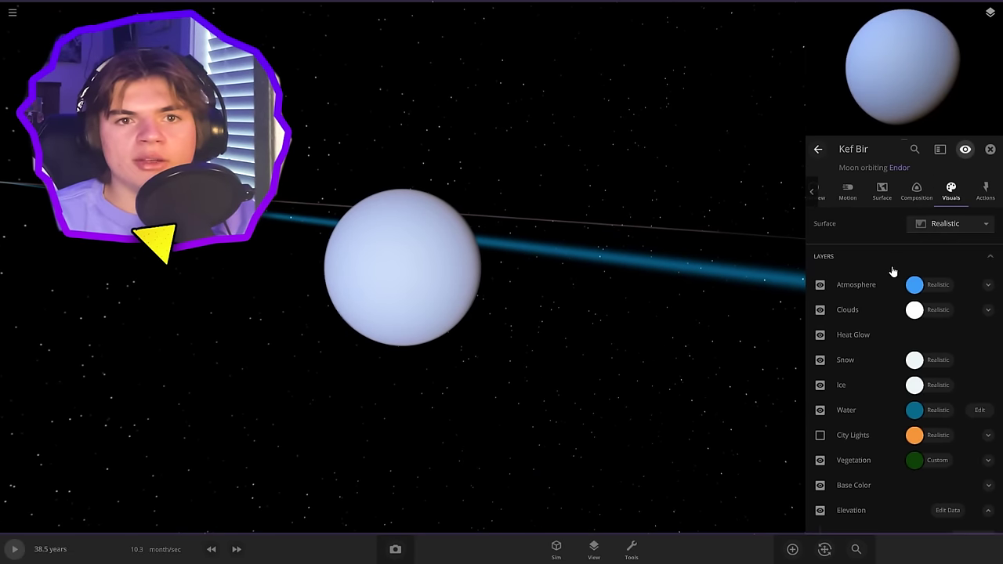
{"action": "left_click", "coordinate": [988, 285]}
{"action": "left_click_drag", "start_coordinate": [944, 338], "coordinate": [925, 342]}
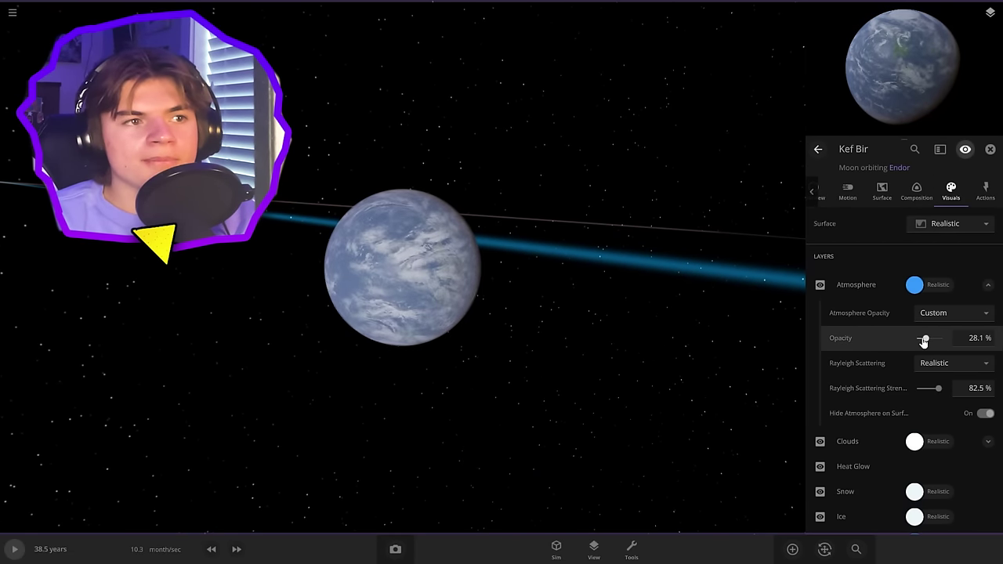
{"action": "left_click_drag", "start_coordinate": [939, 388], "coordinate": [949, 388]}
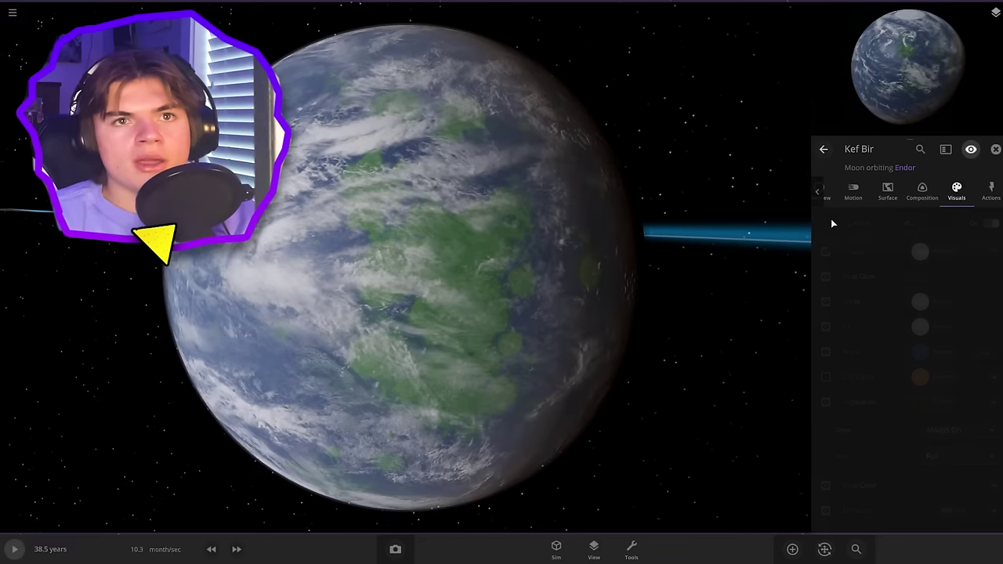
Add a moon around Endor outside Kef Bir's orbit and name it Korkar
{"action": "scroll", "coordinate": [647, 324], "scroll_direction": "down", "scroll_amount": 10}
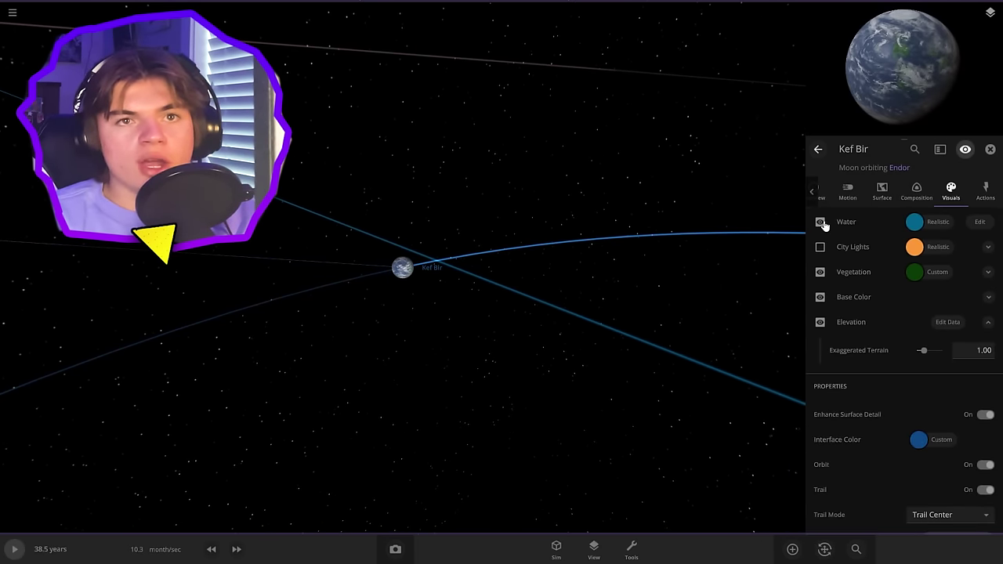
{"action": "scroll", "coordinate": [567, 264], "scroll_direction": "down", "scroll_amount": 5}
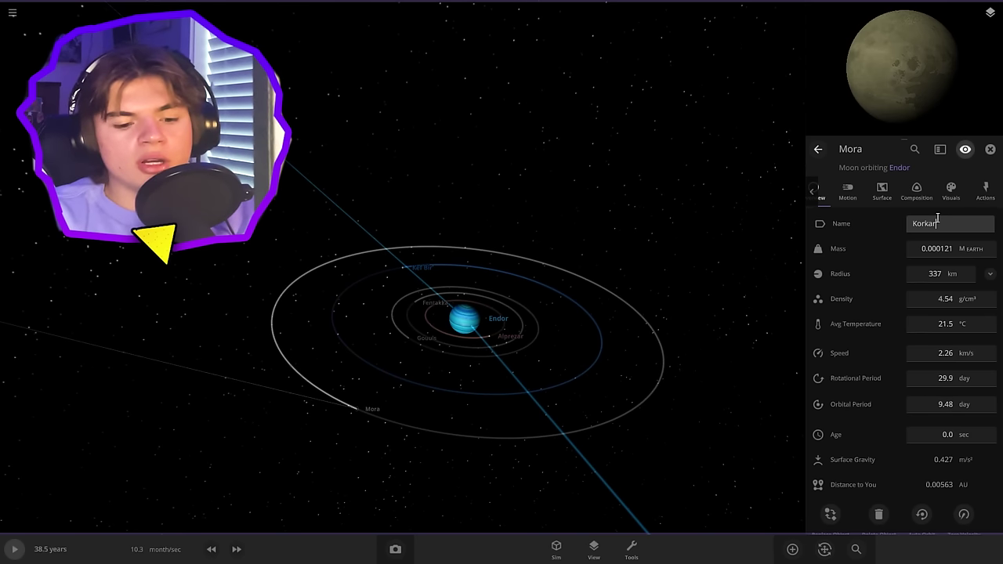
{"action": "key", "text": "Return"}
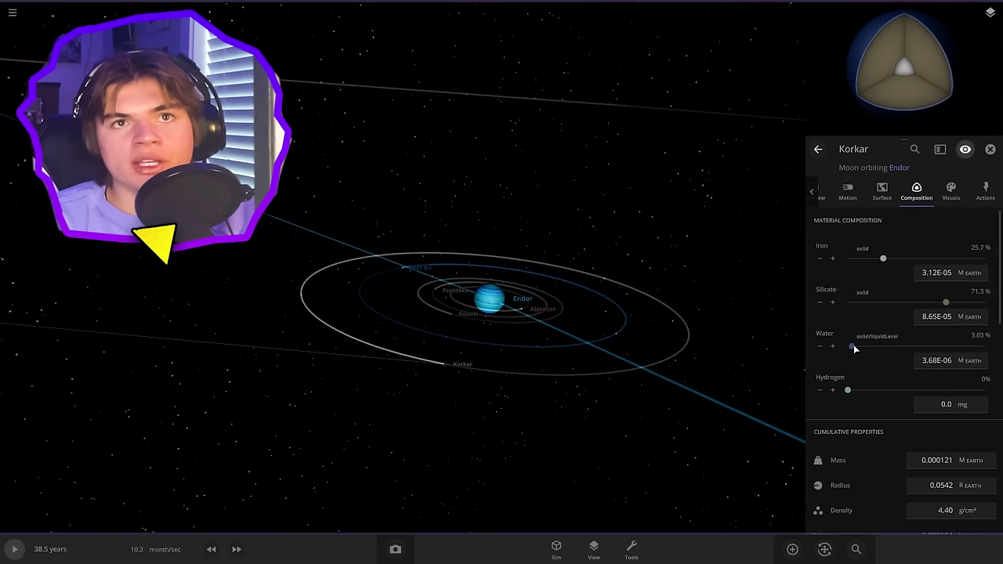
Raise Korkar's water content to 15.1 % and inspect its surface up close
{"action": "left_click_drag", "start_coordinate": [854, 346], "coordinate": [870, 347]}
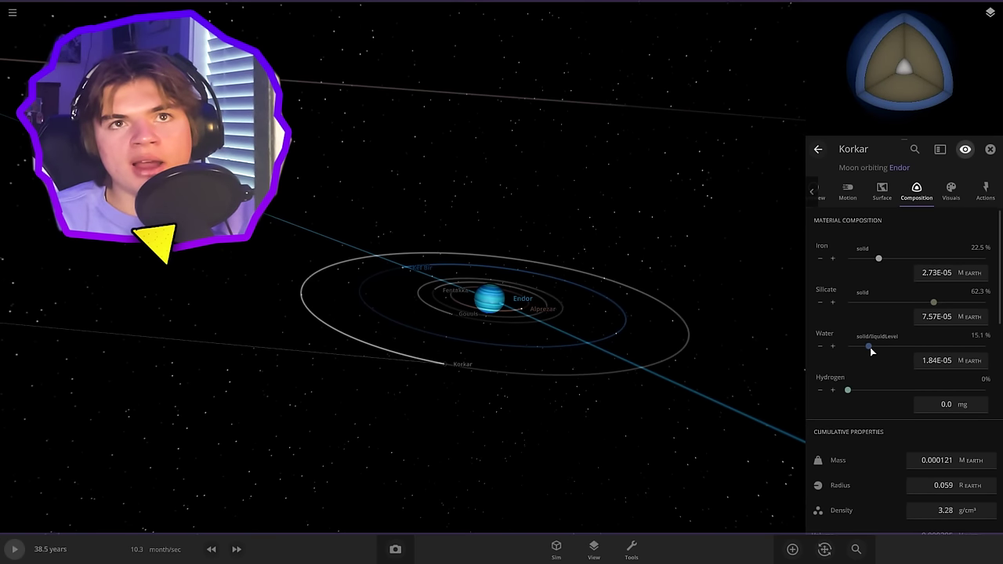
{"action": "left_click", "coordinate": [882, 191]}
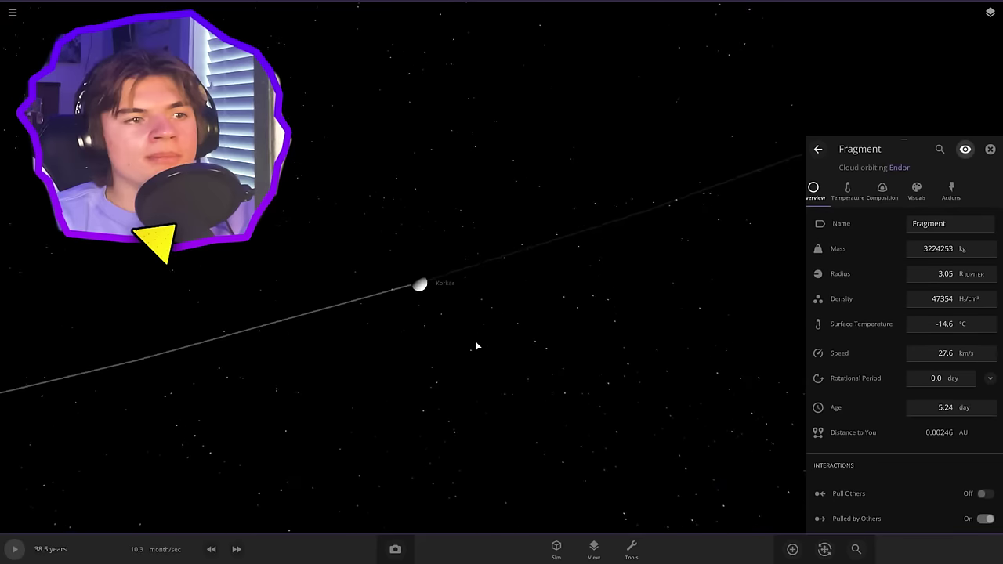
{"action": "scroll", "coordinate": [416, 241], "scroll_direction": "up", "scroll_amount": 5}
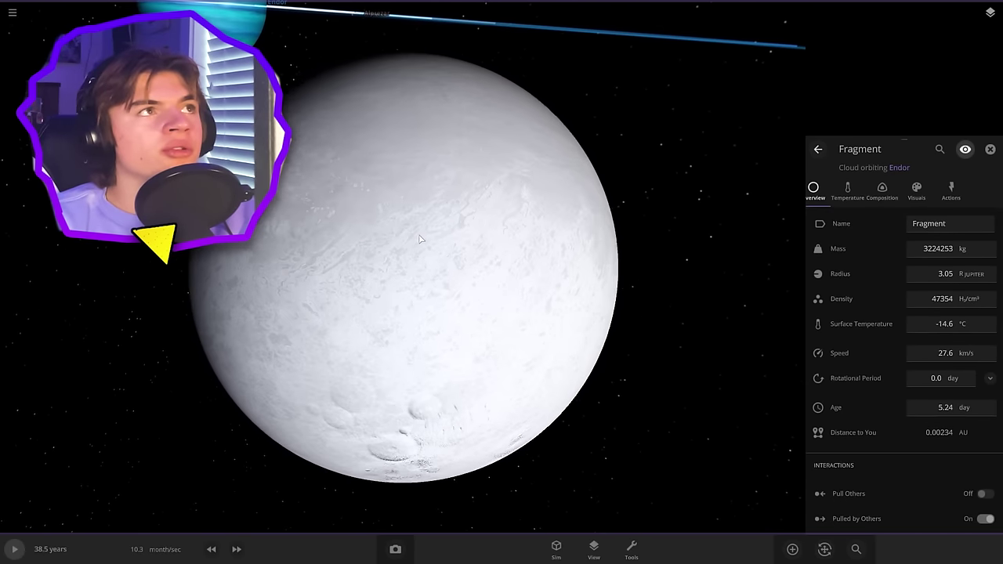
{"action": "scroll", "coordinate": [441, 235], "scroll_direction": "down", "scroll_amount": 5}
{"action": "left_click_drag", "start_coordinate": [557, 253], "coordinate": [382, 269]}
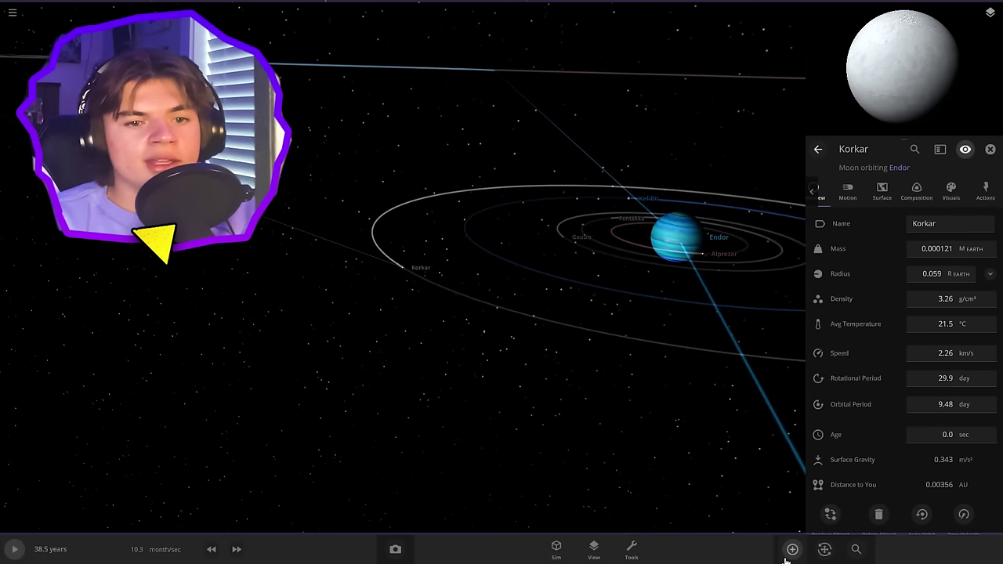
Add two more moons around Endor outside Korkar's orbit, naming them Sharis and Vix, and inspect Vix up close
{"action": "left_click", "coordinate": [793, 549]}
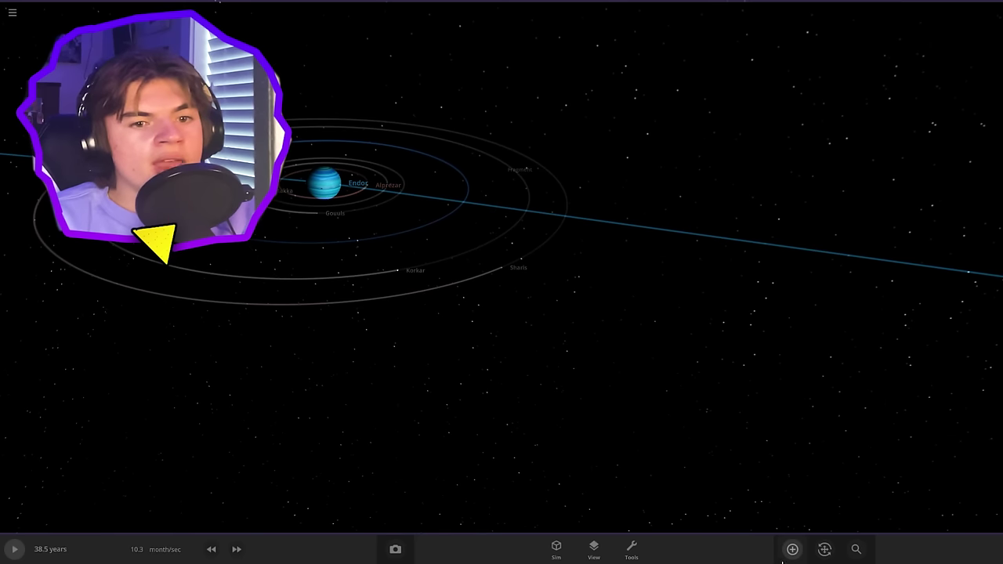
{"action": "left_click", "coordinate": [789, 552]}
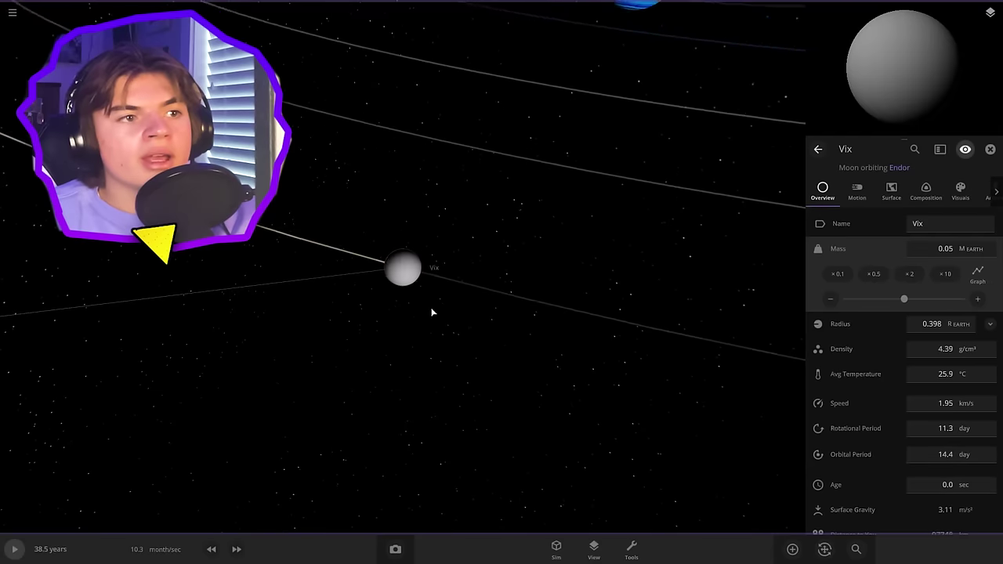
{"action": "scroll", "coordinate": [432, 312], "scroll_direction": "up", "scroll_amount": 8}
{"action": "right_click_drag", "start_coordinate": [432, 311], "coordinate": [443, 219]}
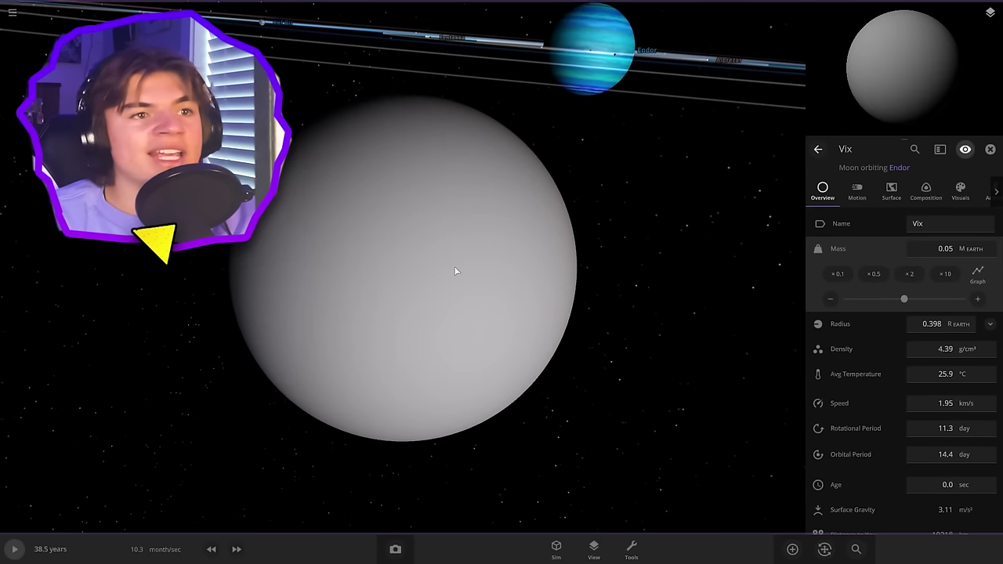
{"action": "scroll", "coordinate": [486, 292], "scroll_direction": "down", "scroll_amount": 10}
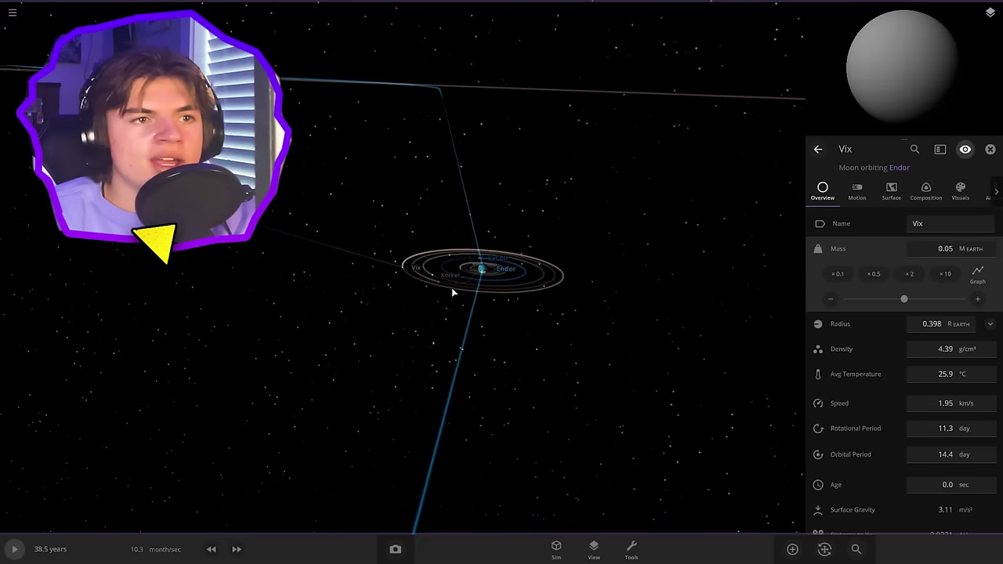
Add a random moon outside Vix's orbit, name it The Forest Moon of Endor, and examine its surface and visual settings
{"action": "left_click", "coordinate": [792, 549]}
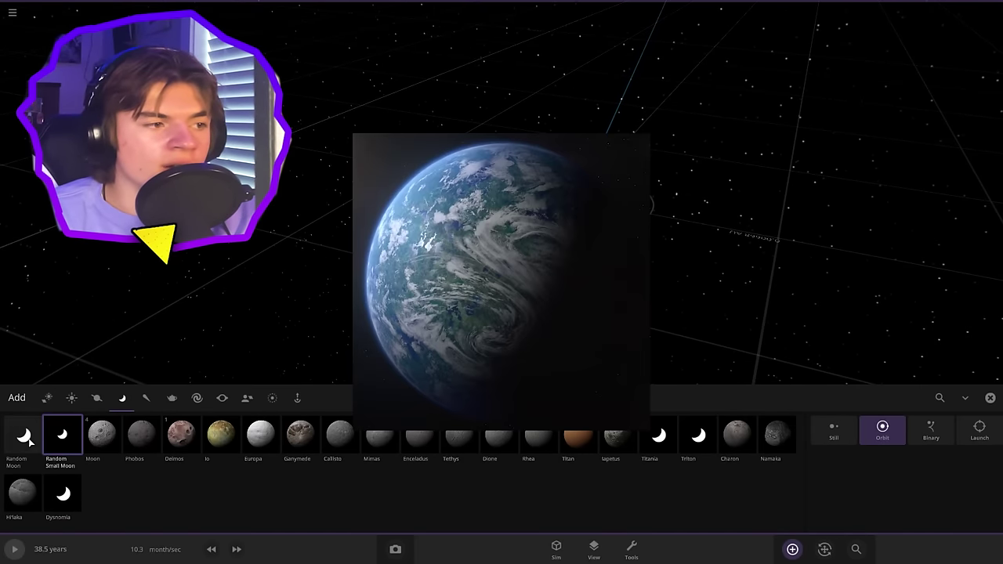
{"action": "right_click_drag", "start_coordinate": [502, 235], "coordinate": [612, 259]}
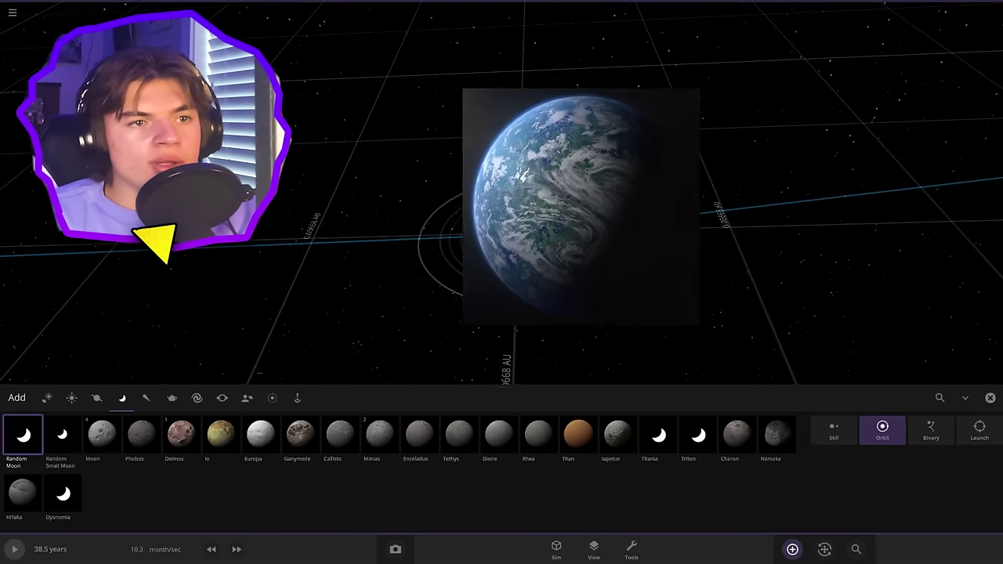
{"action": "left_click", "coordinate": [543, 335]}
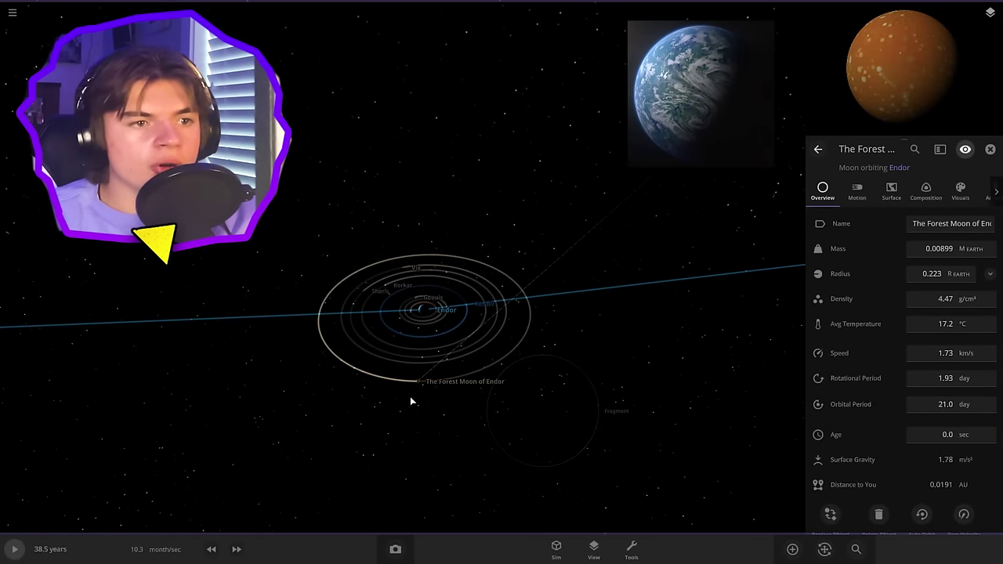
{"action": "right_click_drag", "start_coordinate": [408, 386], "coordinate": [410, 361]}
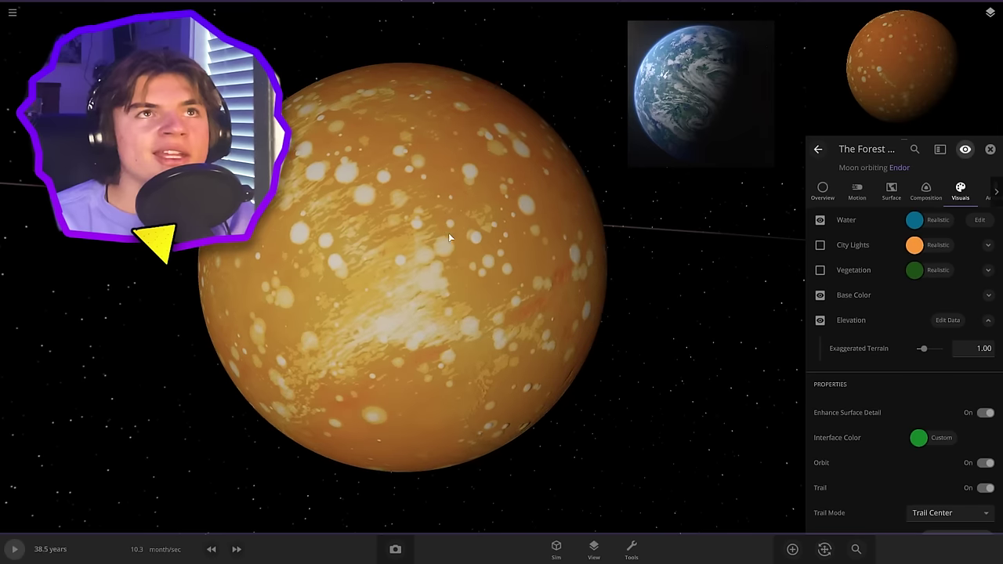
Raise the Forest Moon's sea level to 0.748 km and inspect the flooded surface
{"action": "right_click_drag", "start_coordinate": [448, 238], "coordinate": [603, 263]}
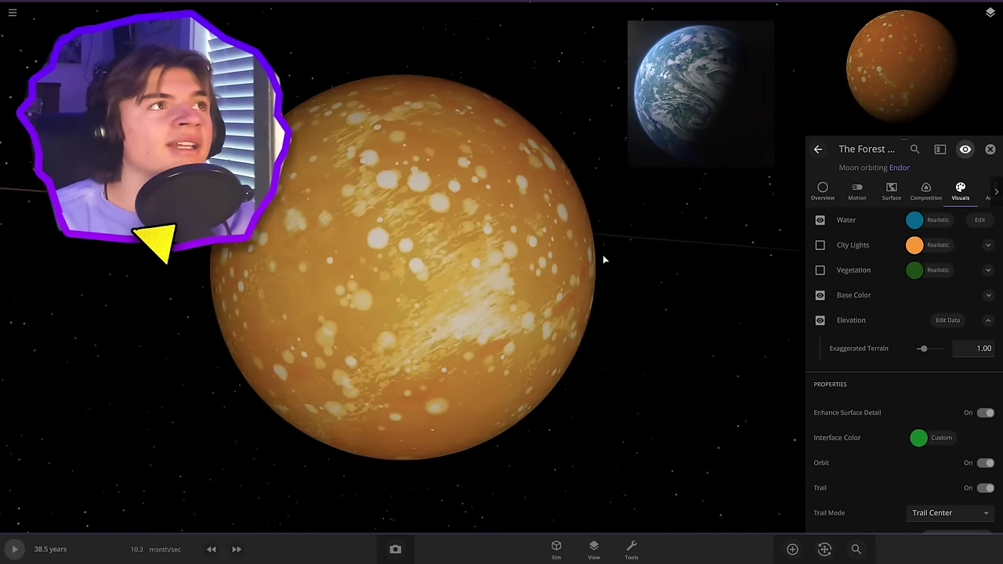
{"action": "left_click", "coordinate": [891, 192]}
{"action": "scroll", "coordinate": [901, 329], "scroll_direction": "down", "scroll_amount": 6}
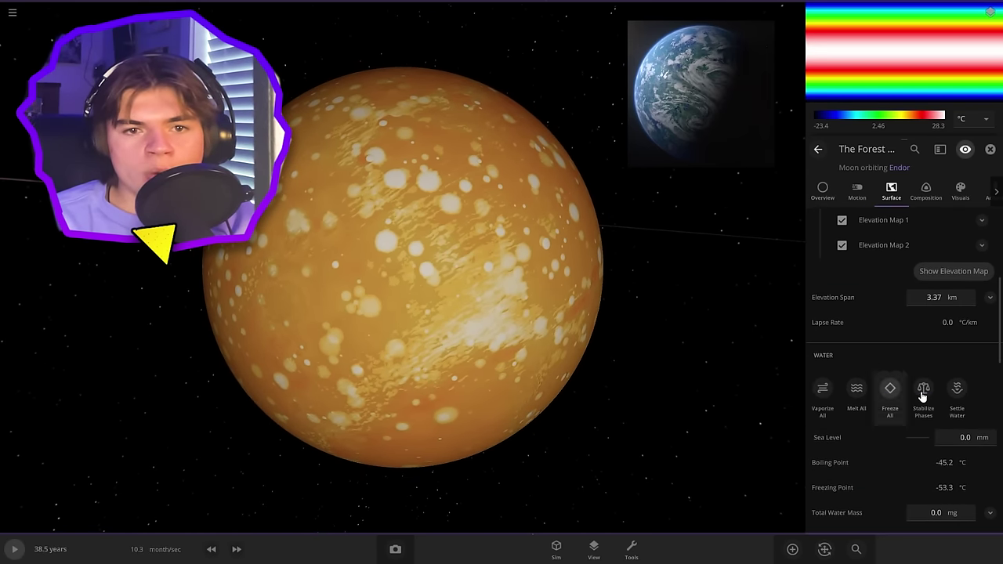
{"action": "left_click", "coordinate": [923, 392]}
{"action": "scroll", "coordinate": [644, 366], "scroll_direction": "up", "scroll_amount": 3}
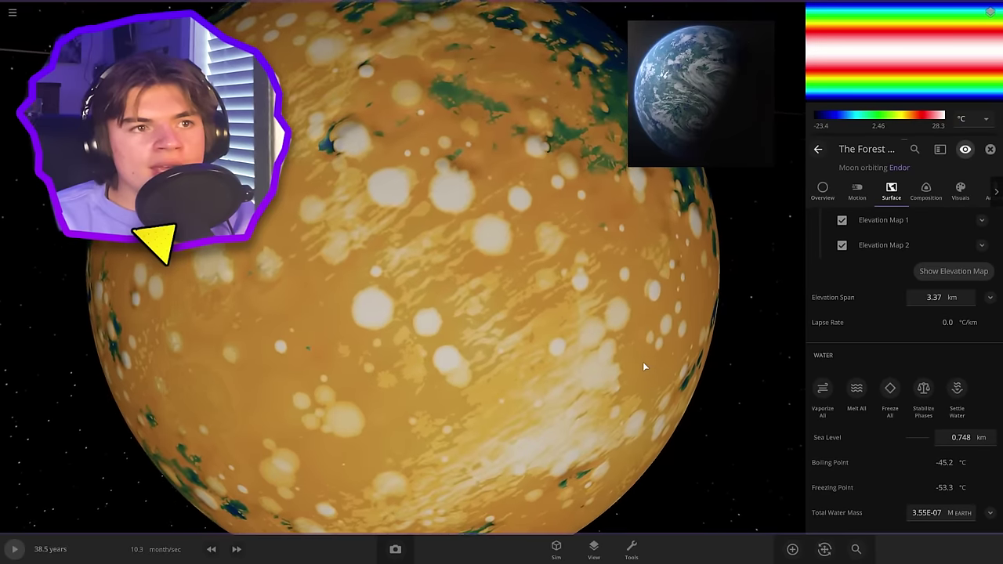
Turn off Elevation Map 1 and try the alternative elevation map settings on the Forest Moon
{"action": "scroll", "coordinate": [644, 366], "scroll_direction": "down", "scroll_amount": 3}
{"action": "left_click", "coordinate": [842, 221]}
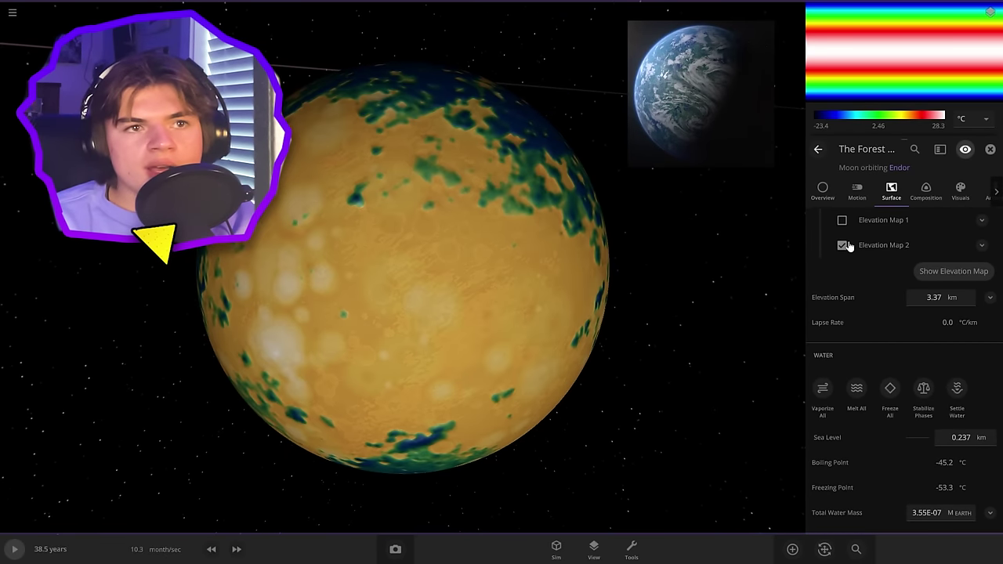
{"action": "left_click", "coordinate": [846, 246]}
{"action": "left_click", "coordinate": [984, 221]}
{"action": "left_click", "coordinate": [958, 248]}
{"action": "left_click", "coordinate": [957, 194]}
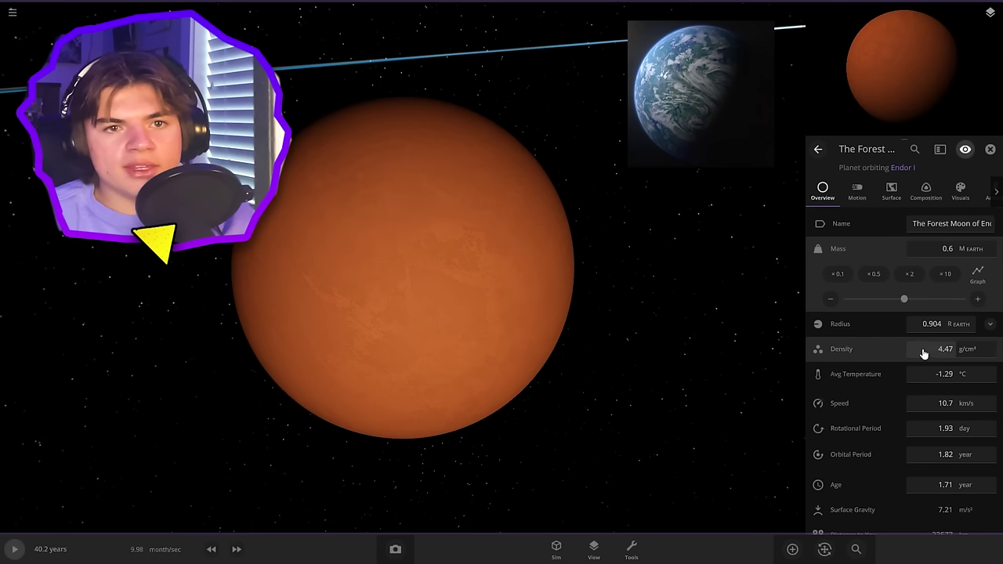
Set the Forest Moon's radius to 2450 km
{"action": "left_click", "coordinate": [923, 340]}
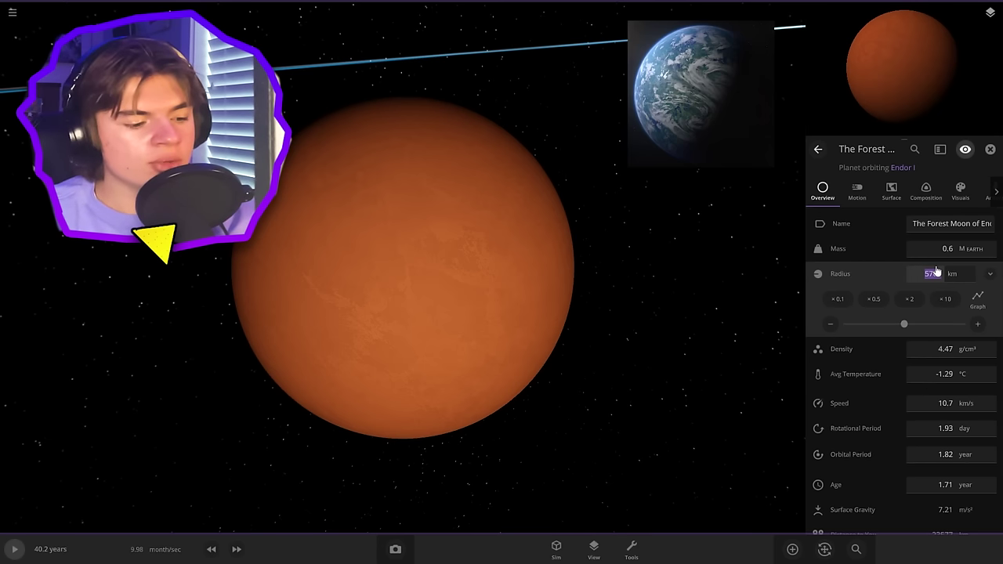
{"action": "type", "text": "2"}
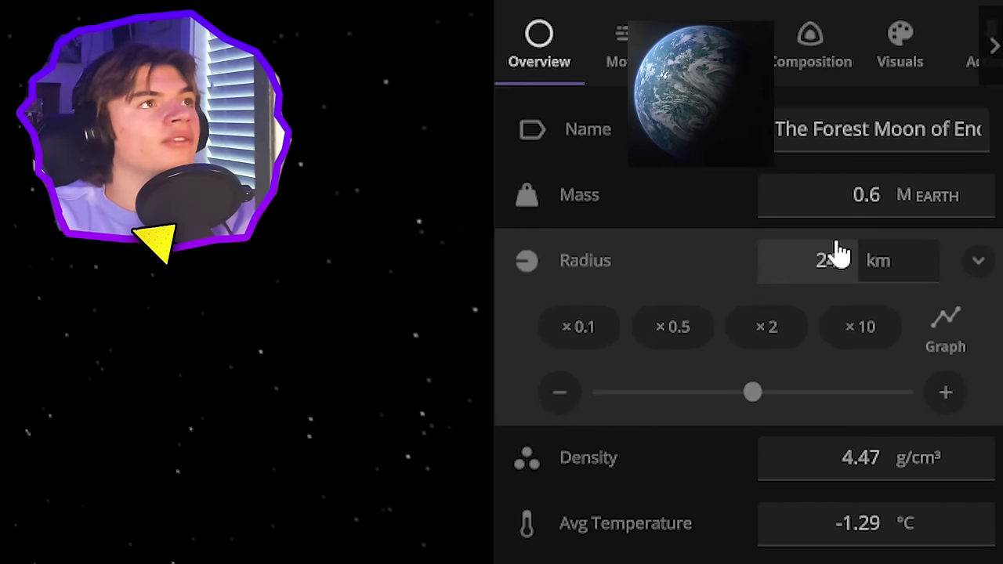
{"action": "type", "text": "450"}
{"action": "key", "text": "Return"}
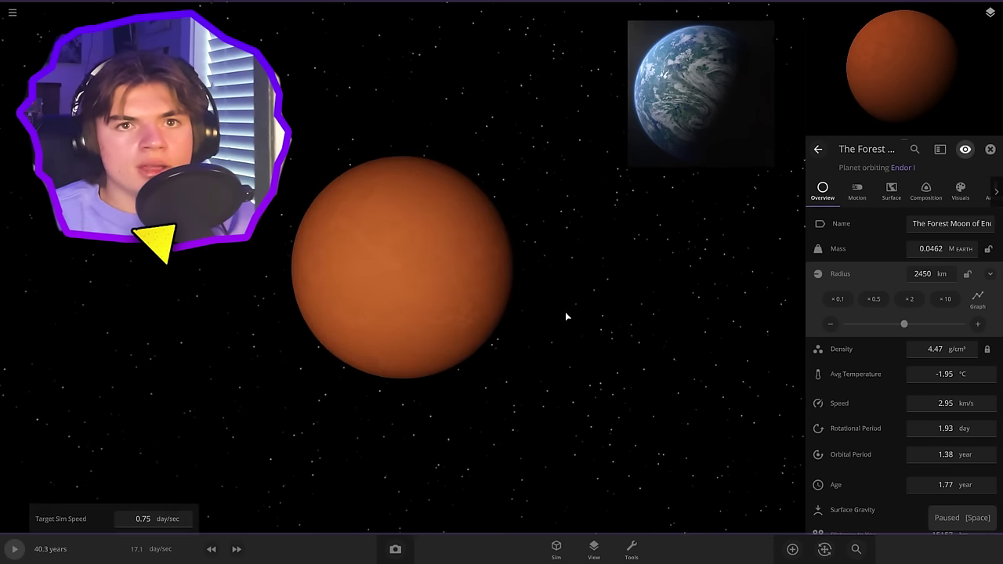
Flood the resized Forest Moon to a sea level of 2.04 km and pause the simulation to inspect its oceans
{"action": "left_click", "coordinate": [891, 192]}
{"action": "scroll", "coordinate": [893, 408], "scroll_direction": "down", "scroll_amount": 5}
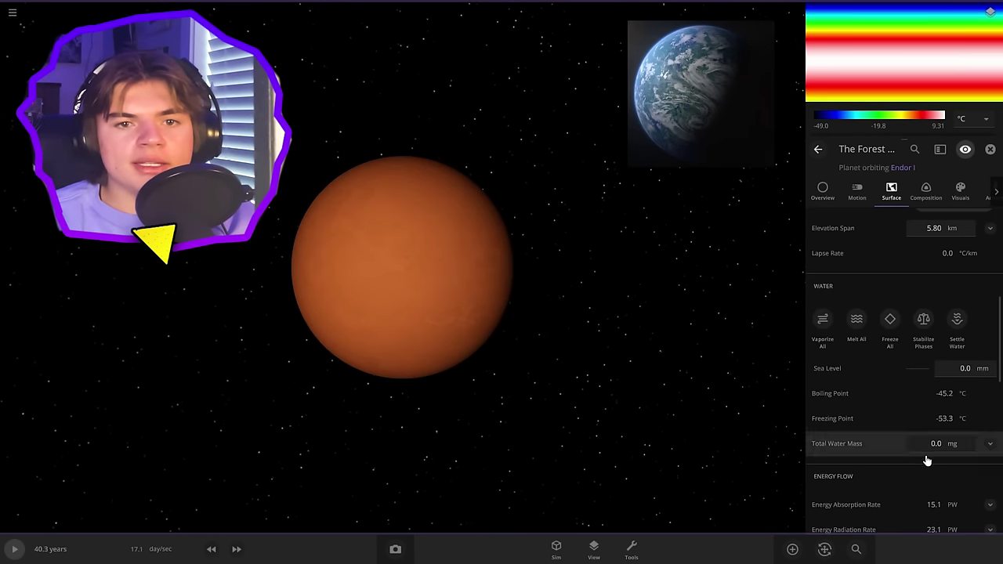
{"action": "left_click_drag", "start_coordinate": [905, 375], "coordinate": [903, 374]}
{"action": "left_click", "coordinate": [961, 368]}
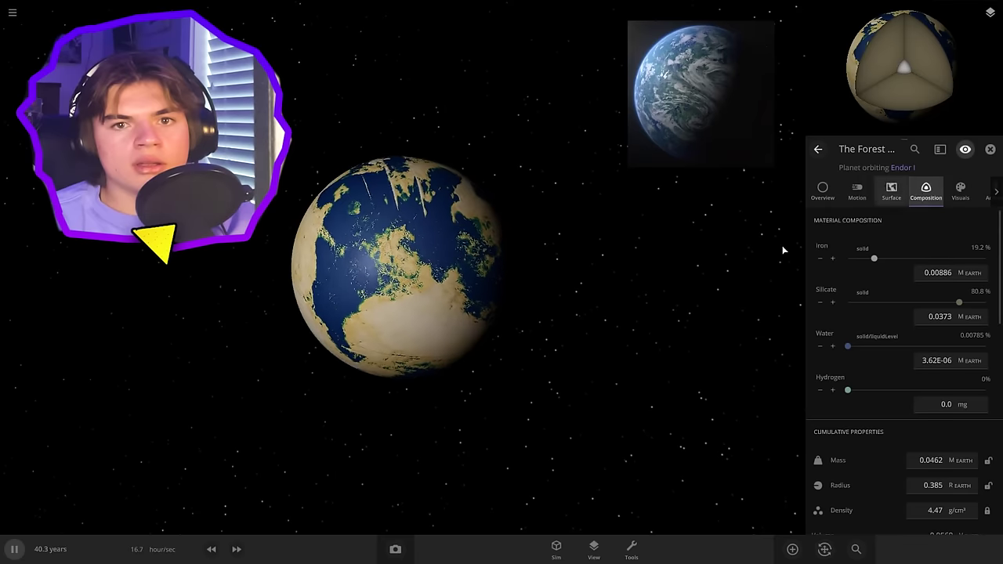
{"action": "key", "text": "space"}
{"action": "scroll", "coordinate": [547, 410], "scroll_direction": "up", "scroll_amount": 4}
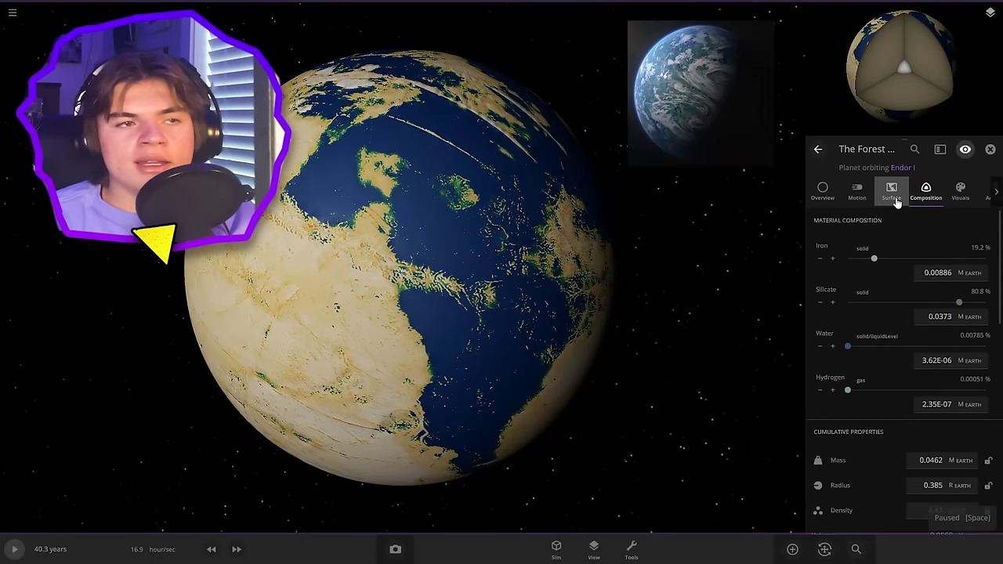
{"action": "left_click", "coordinate": [892, 192]}
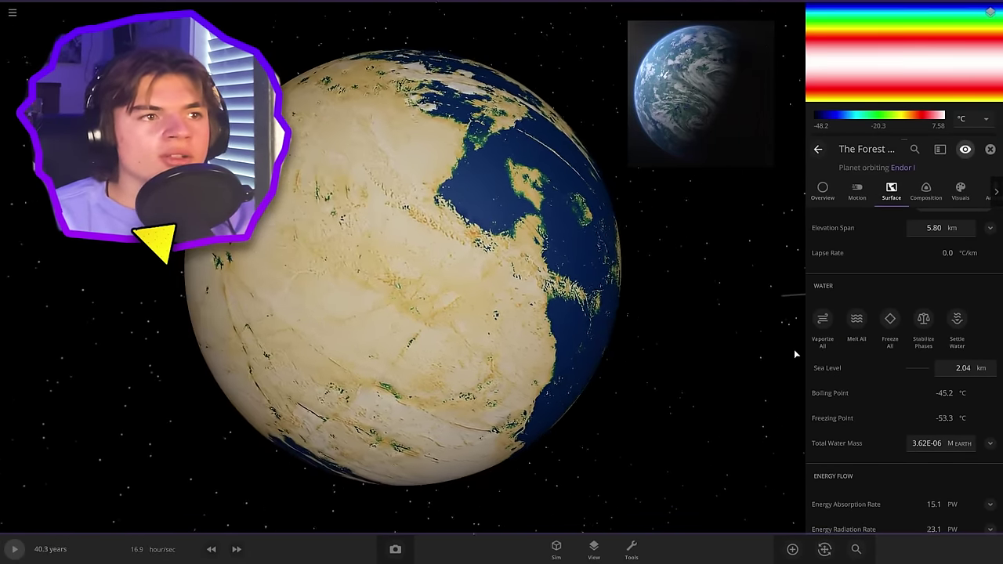
Enable the Forest Moon's vegetation layer and darken the surface colour to the deep green #072005
{"action": "left_click", "coordinate": [949, 194]}
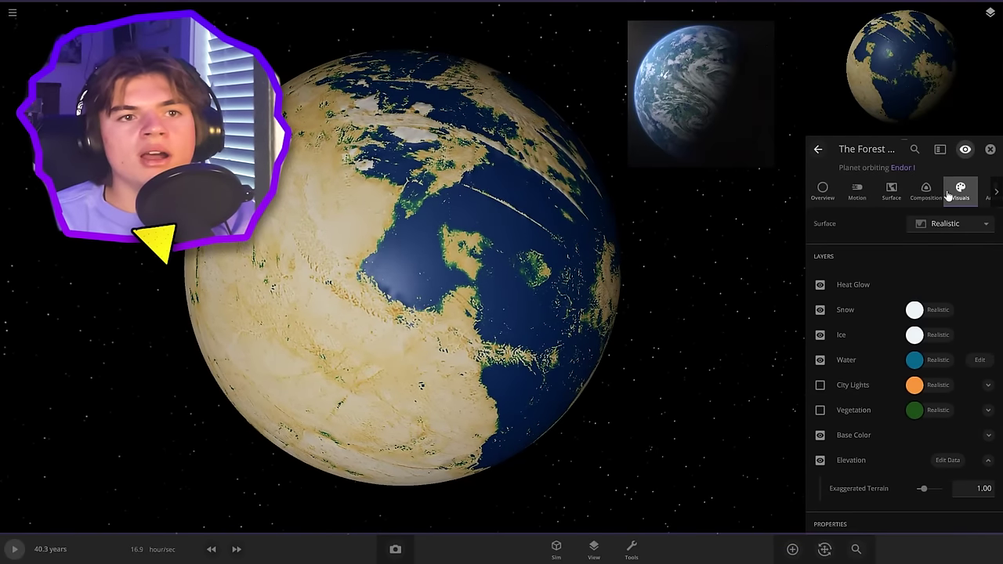
{"action": "left_click", "coordinate": [820, 410]}
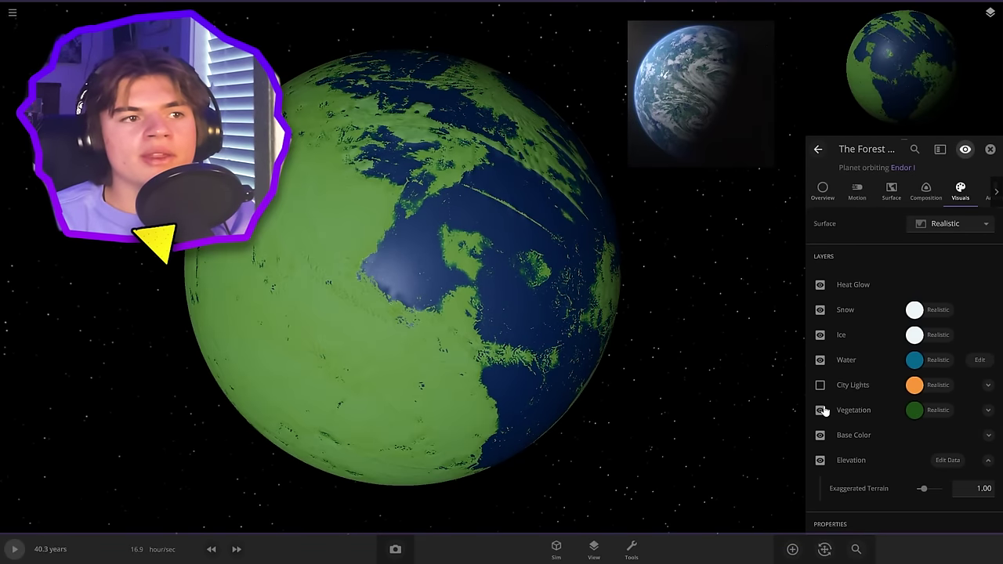
{"action": "left_click", "coordinate": [915, 410]}
{"action": "left_click", "coordinate": [856, 481]}
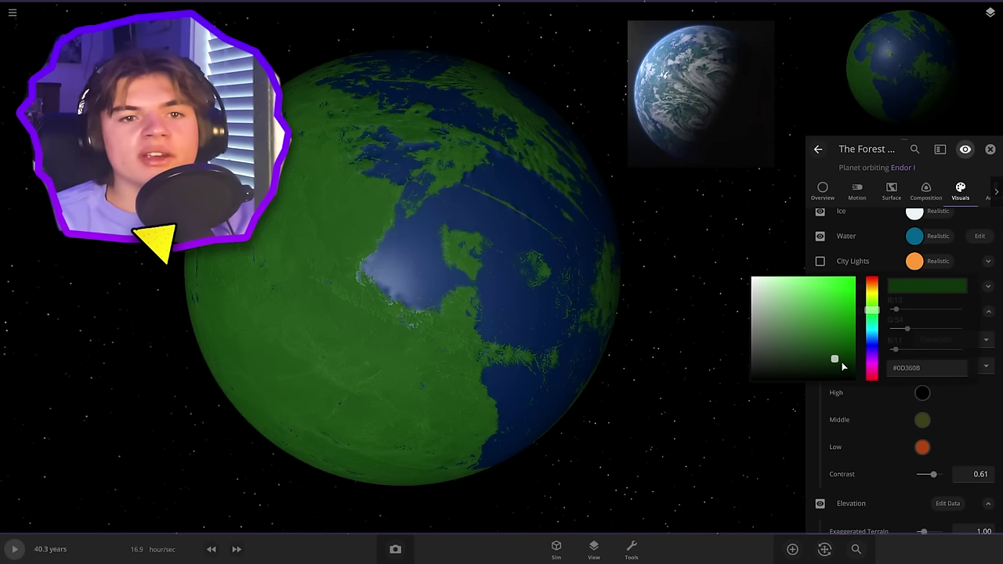
{"action": "left_click_drag", "start_coordinate": [842, 362], "coordinate": [844, 370]}
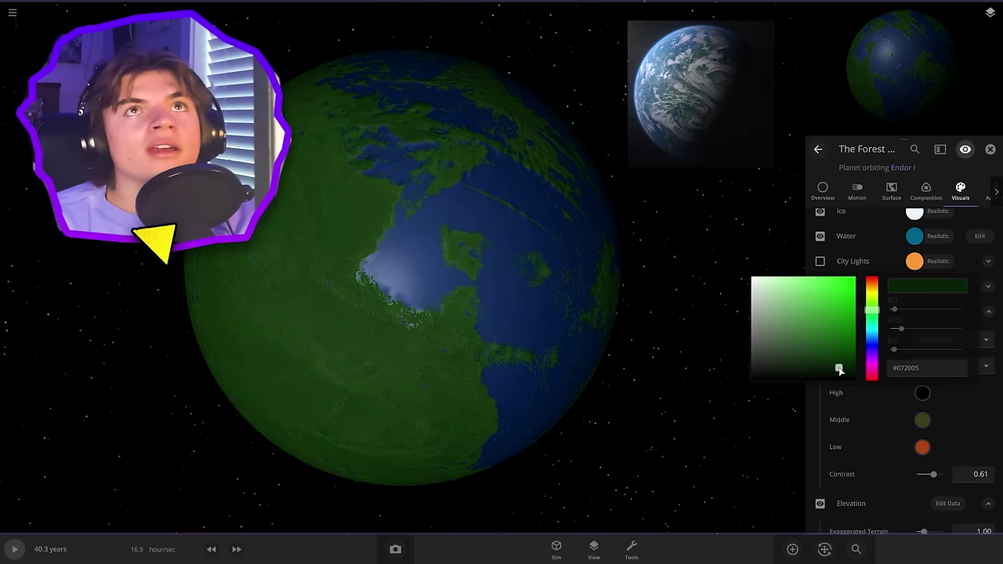
Give the Forest Moon an atmosphere with a mass of 1.00 and review it
{"action": "left_click_drag", "start_coordinate": [707, 356], "coordinate": [923, 205]}
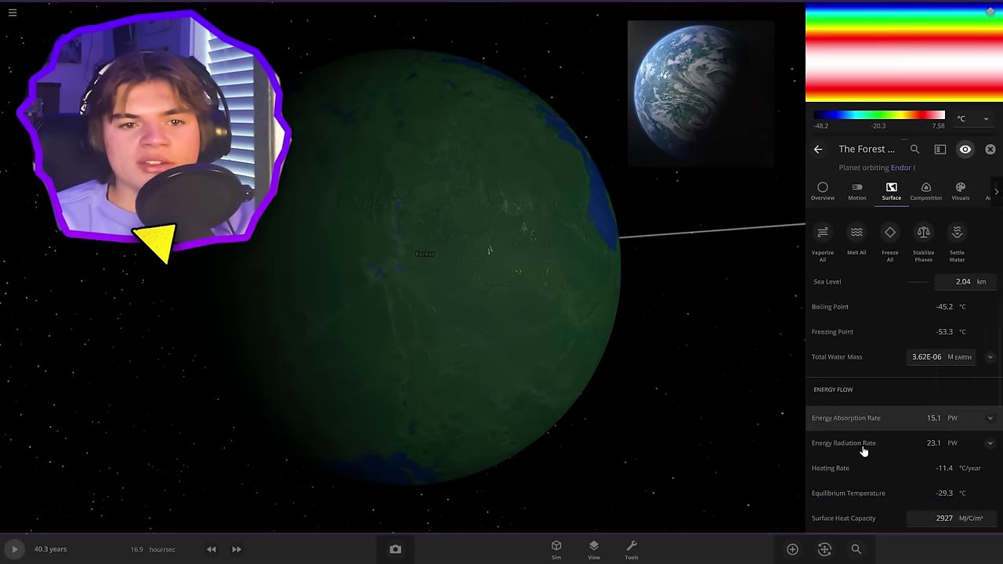
{"action": "scroll", "coordinate": [868, 446], "scroll_direction": "down", "scroll_amount": 5}
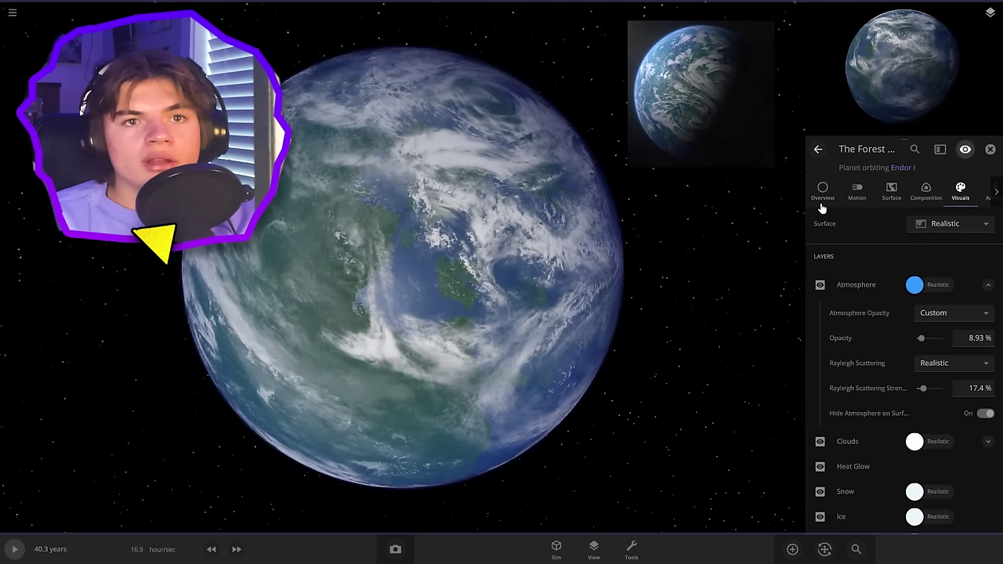
{"action": "left_click", "coordinate": [823, 194]}
{"action": "left_click", "coordinate": [893, 190]}
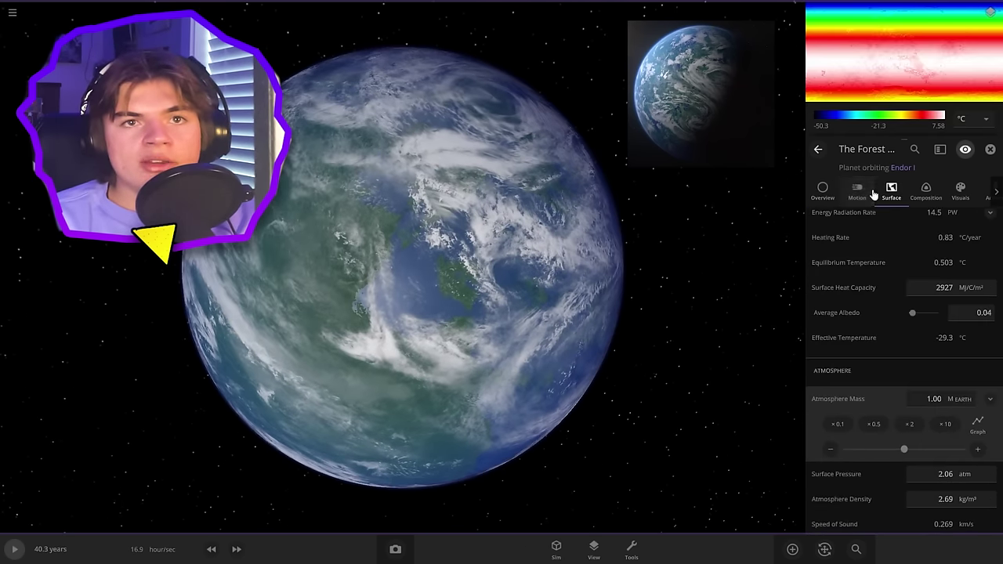
Set the Forest Moon's rotational period to 18 hours
{"action": "left_click", "coordinate": [862, 193]}
{"action": "scroll", "coordinate": [885, 372], "scroll_direction": "down", "scroll_amount": 5}
{"action": "scroll", "coordinate": [874, 396], "scroll_direction": "up", "scroll_amount": 2}
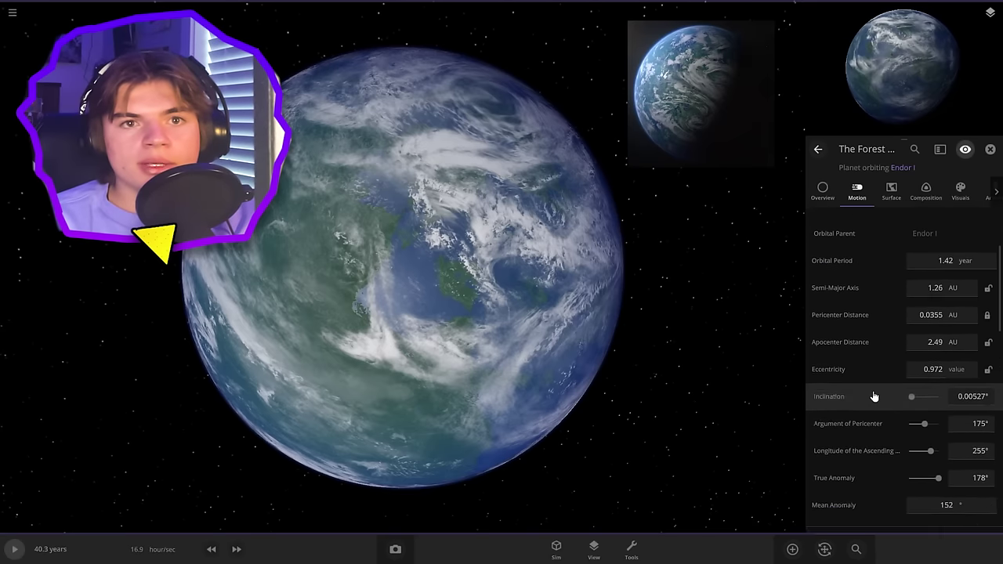
{"action": "scroll", "coordinate": [875, 397], "scroll_direction": "up", "scroll_amount": 1}
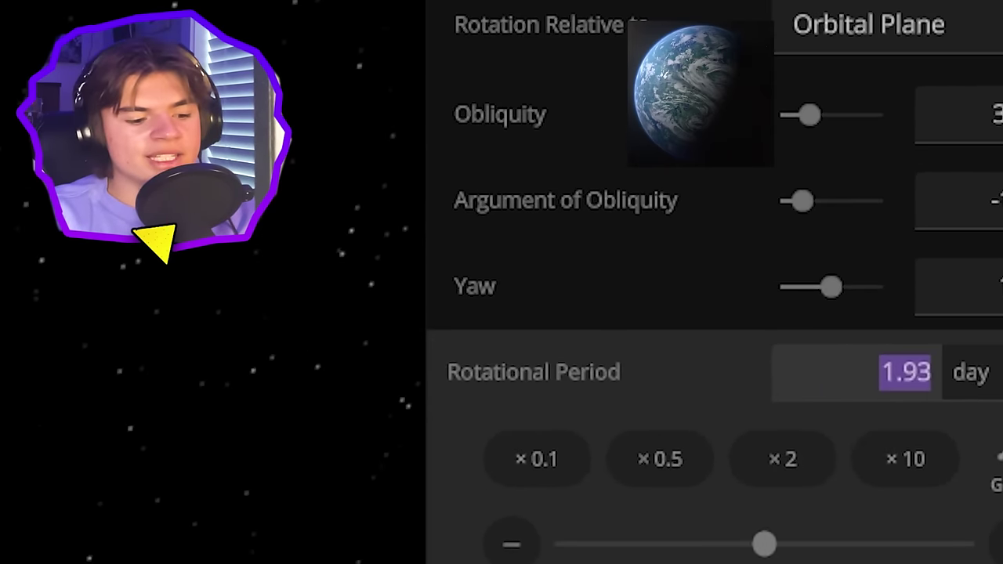
{"action": "type", "text": "18"}
{"action": "key", "text": "Return"}
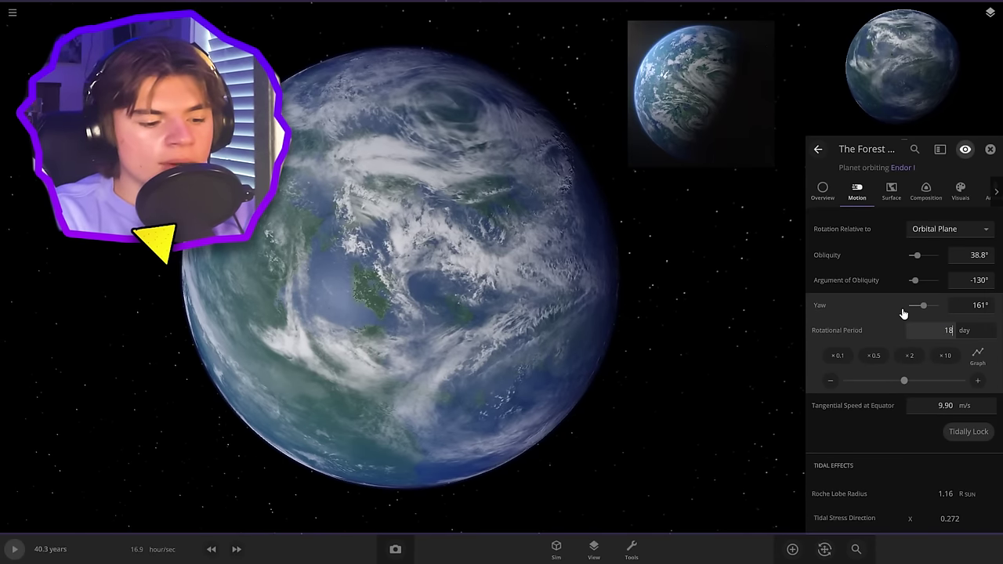
{"action": "scroll", "coordinate": [618, 386], "scroll_direction": "up", "scroll_amount": 5}
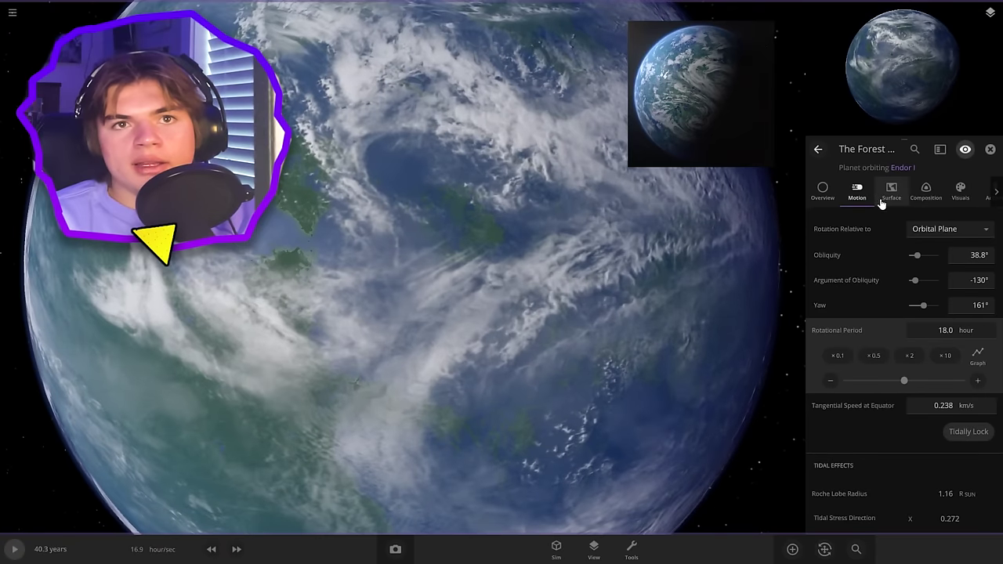
Set the number of atmosphere layers to 2, run the simulation to 42.3 years and pause it
{"action": "left_click", "coordinate": [891, 192]}
{"action": "scroll", "coordinate": [880, 332], "scroll_direction": "down", "scroll_amount": 5}
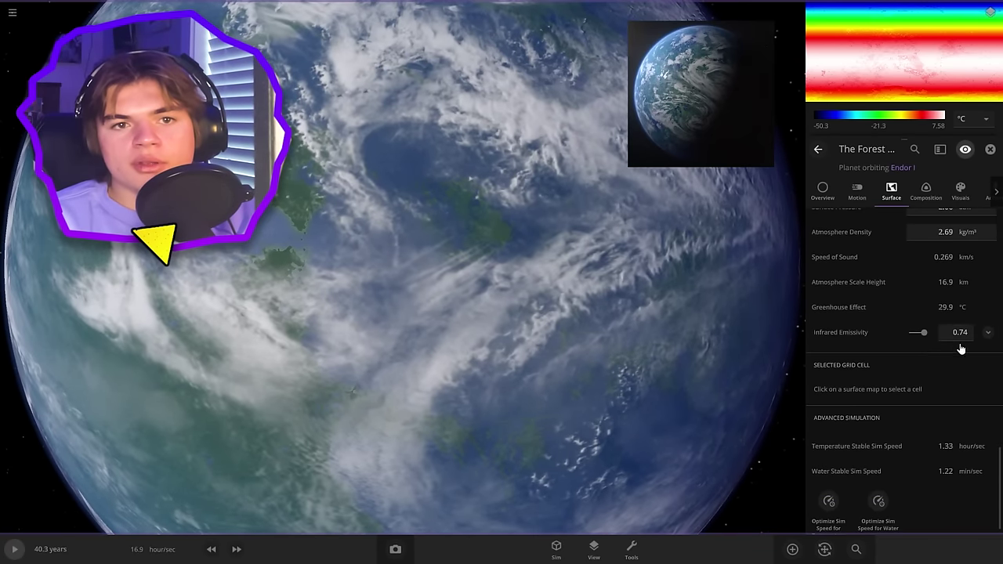
{"action": "left_click", "coordinate": [988, 333]}
{"action": "left_click", "coordinate": [992, 359]}
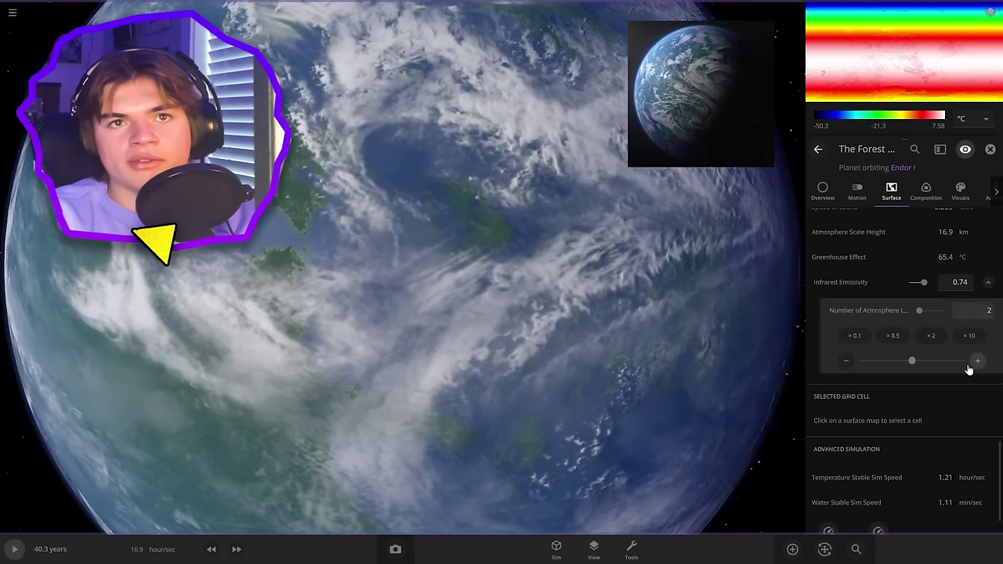
{"action": "key", "text": "space"}
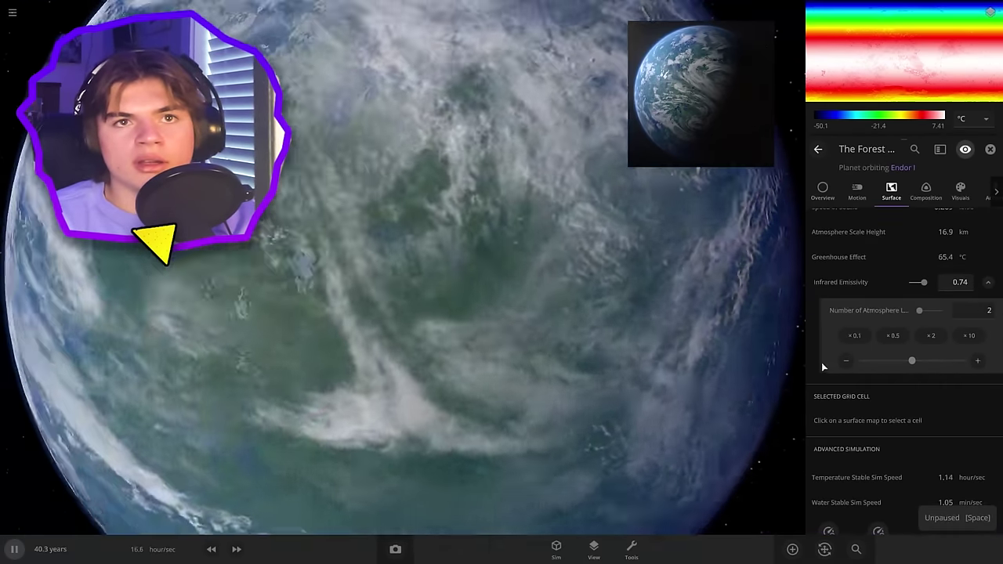
{"action": "left_click_drag", "start_coordinate": [517, 288], "coordinate": [823, 276]}
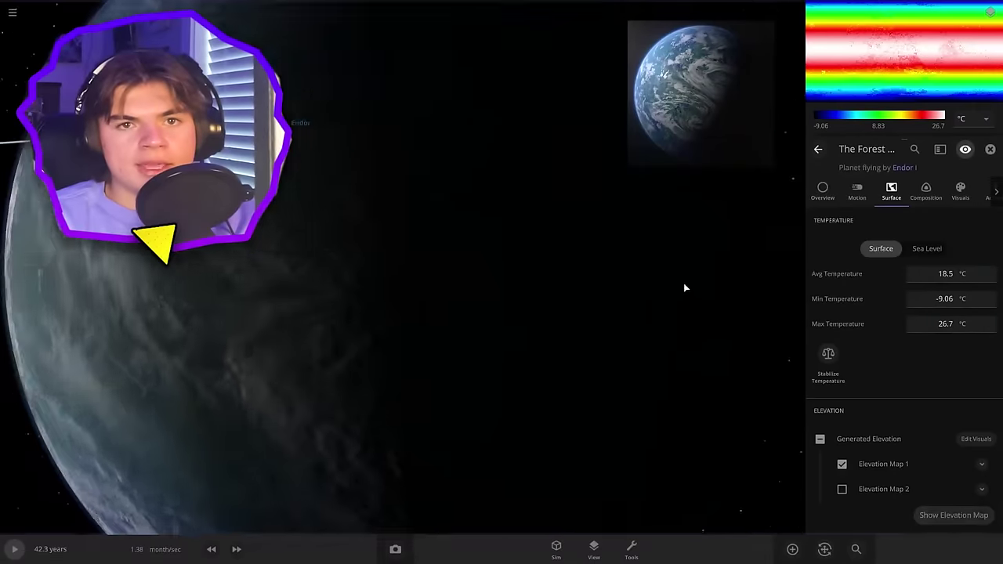
{"action": "key", "text": "space"}
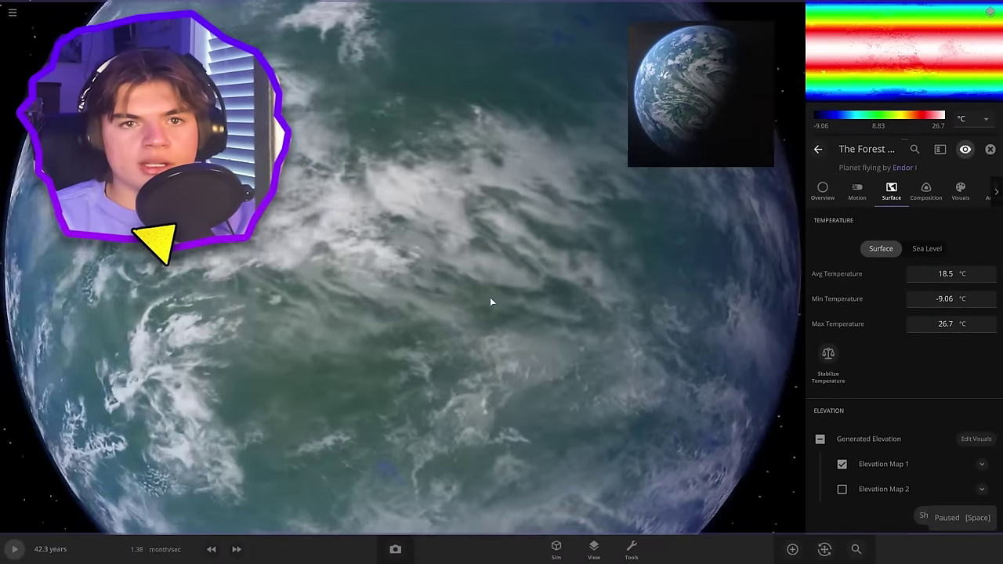
Examine how the Forest Moon's path relates to Endor, its sister moons and the central barycenter
{"action": "scroll", "coordinate": [470, 293], "scroll_direction": "down", "scroll_amount": 6}
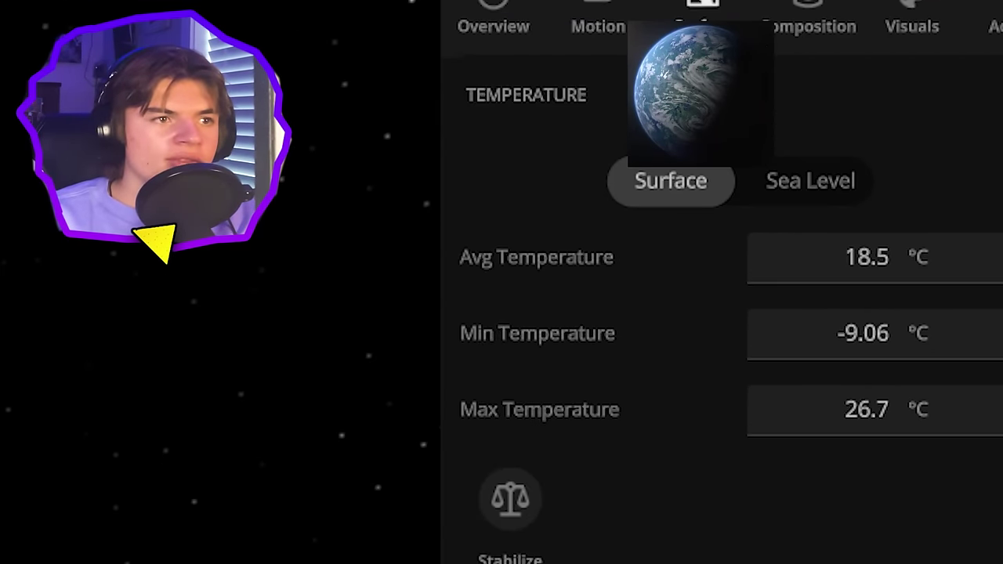
{"action": "scroll", "coordinate": [662, 331], "scroll_direction": "down", "scroll_amount": 6}
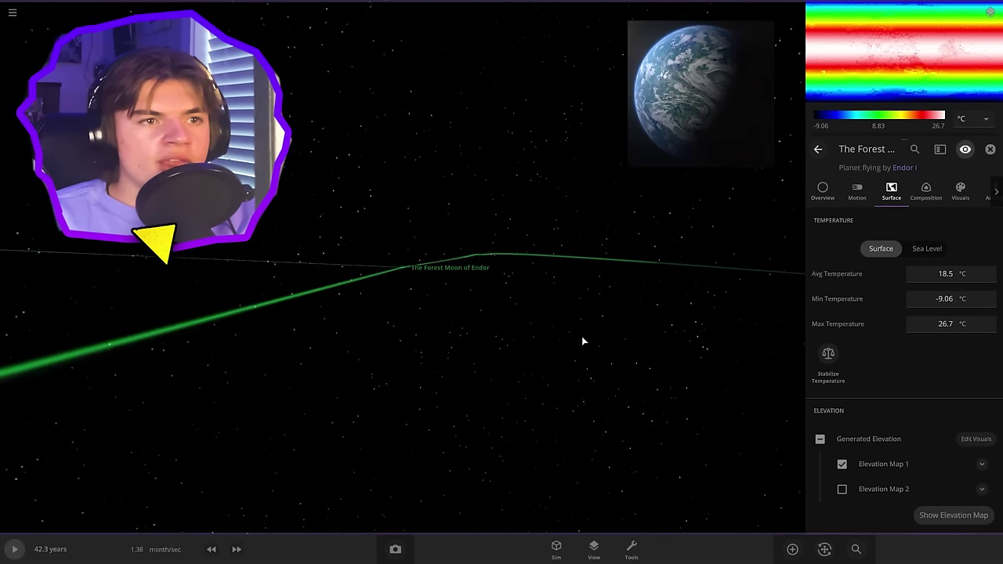
{"action": "scroll", "coordinate": [582, 341], "scroll_direction": "down", "scroll_amount": 8}
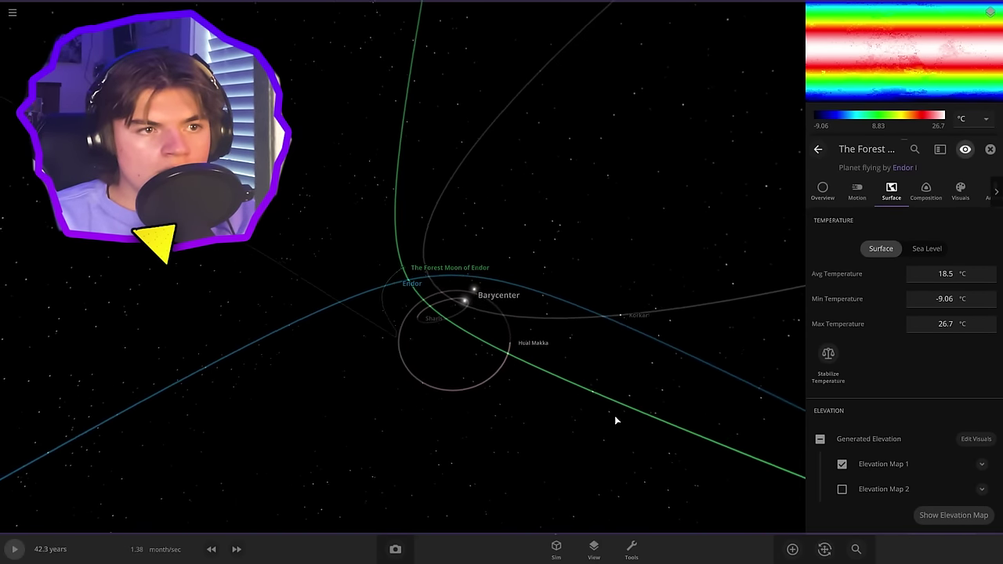
{"action": "right_click_drag", "start_coordinate": [615, 415], "coordinate": [730, 384]}
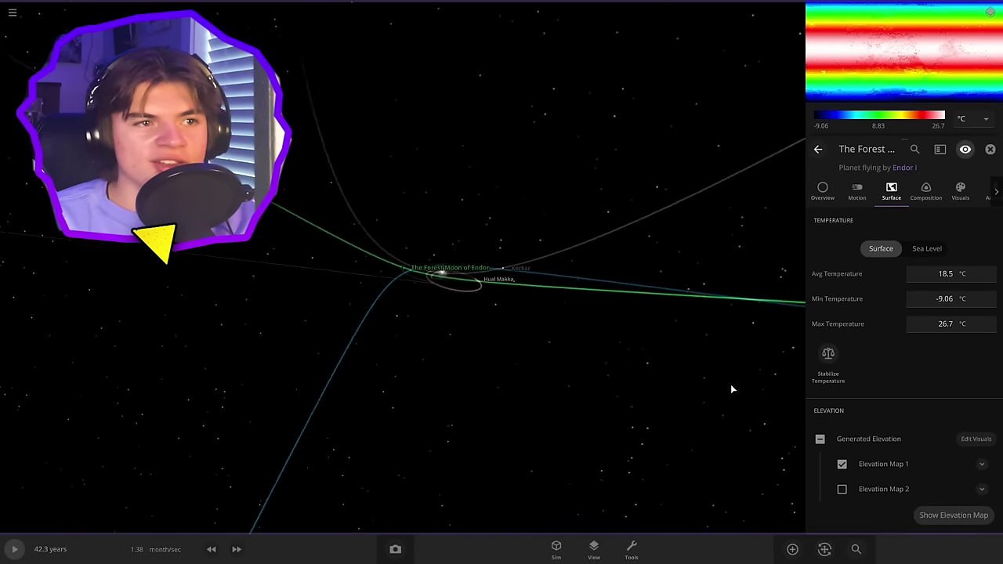
{"action": "scroll", "coordinate": [705, 469], "scroll_direction": "up", "scroll_amount": 5}
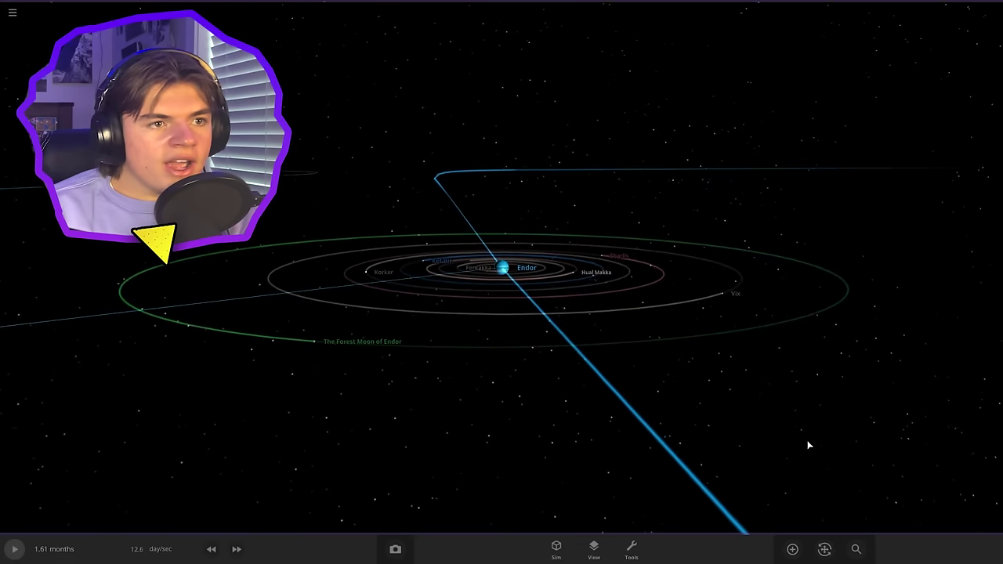
Tour the moons orbiting Endor, focusing on Kef Bir and The Forest Moon of Endor
{"action": "right_click_drag", "start_coordinate": [419, 426], "coordinate": [439, 453]}
{"action": "double_click", "coordinate": [414, 259]}
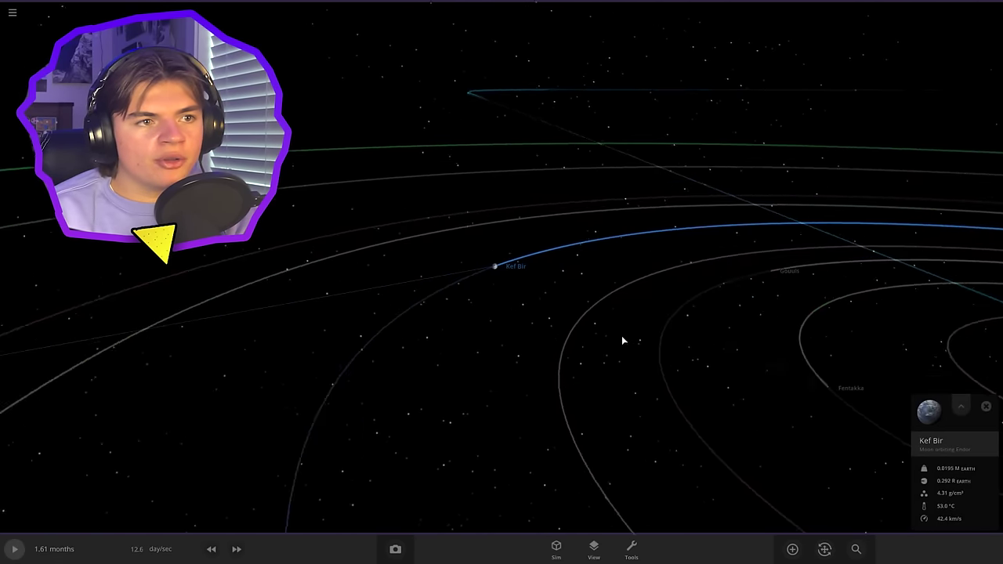
{"action": "scroll", "coordinate": [452, 323], "scroll_direction": "down", "scroll_amount": 10}
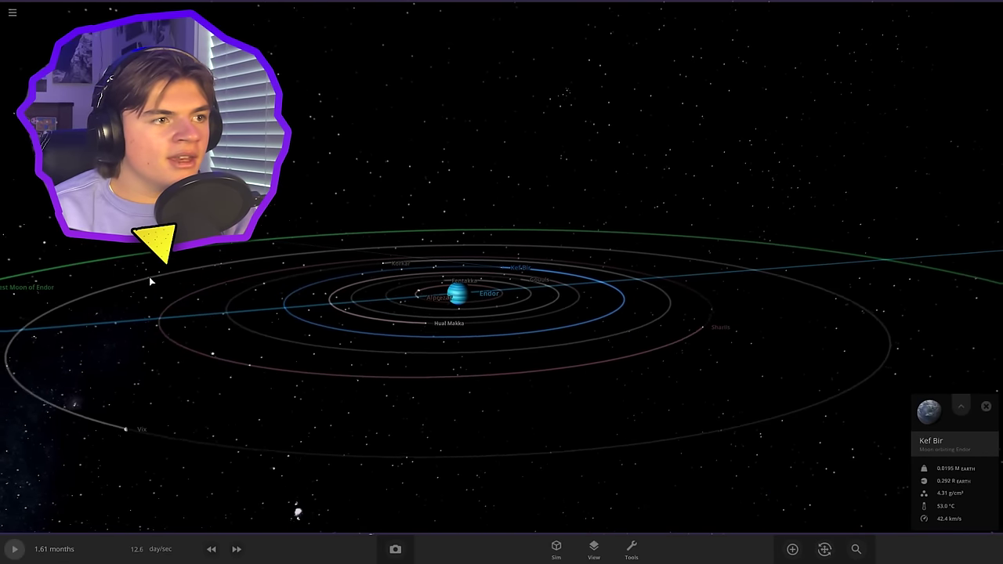
{"action": "mouse_move", "coordinate": [26, 290]}
{"action": "right_mouse_down"}
{"action": "mouse_move", "coordinate": [118, 304]}
{"action": "mouse_move", "coordinate": [17, 300]}
{"action": "right_mouse_up"}
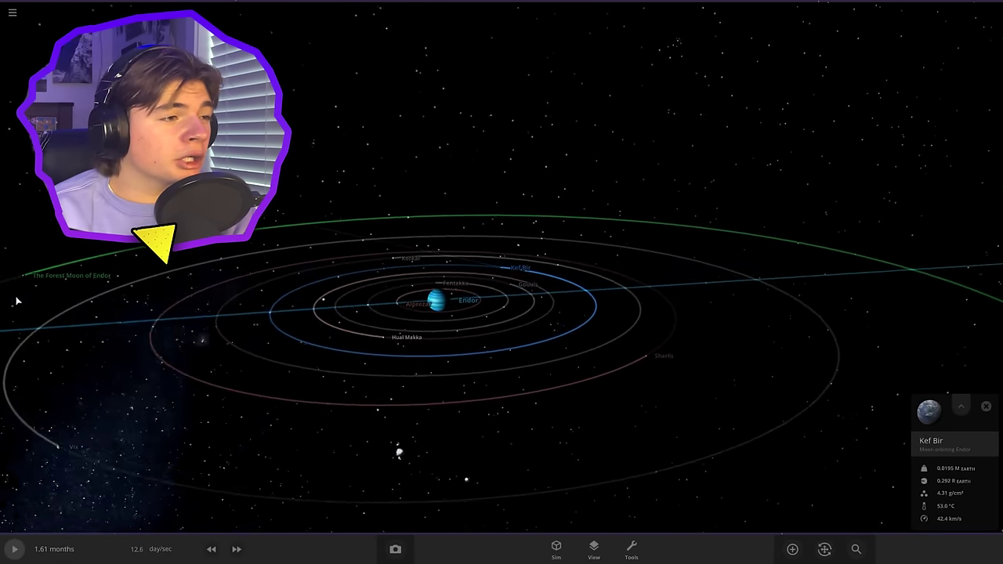
{"action": "double_click", "coordinate": [70, 264]}
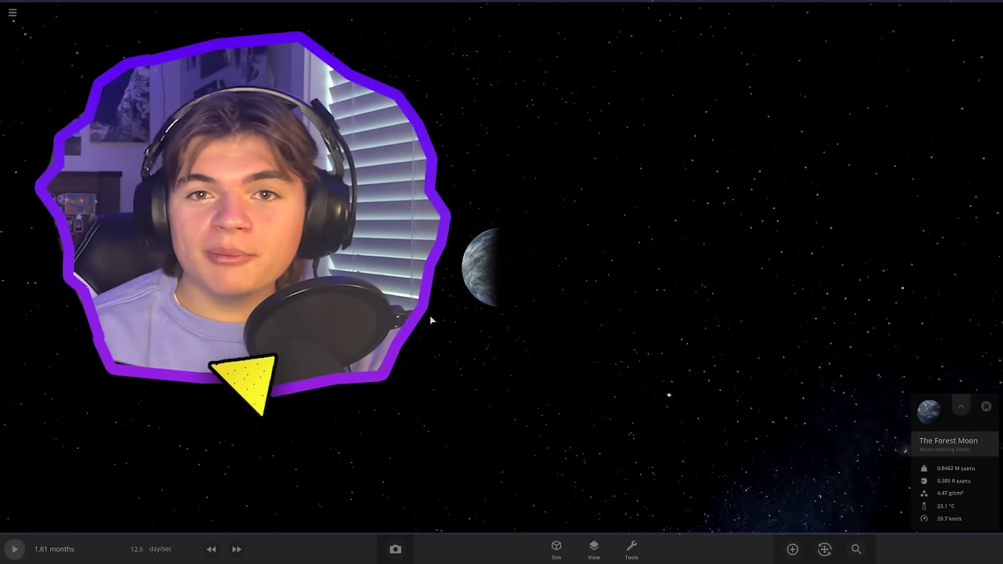